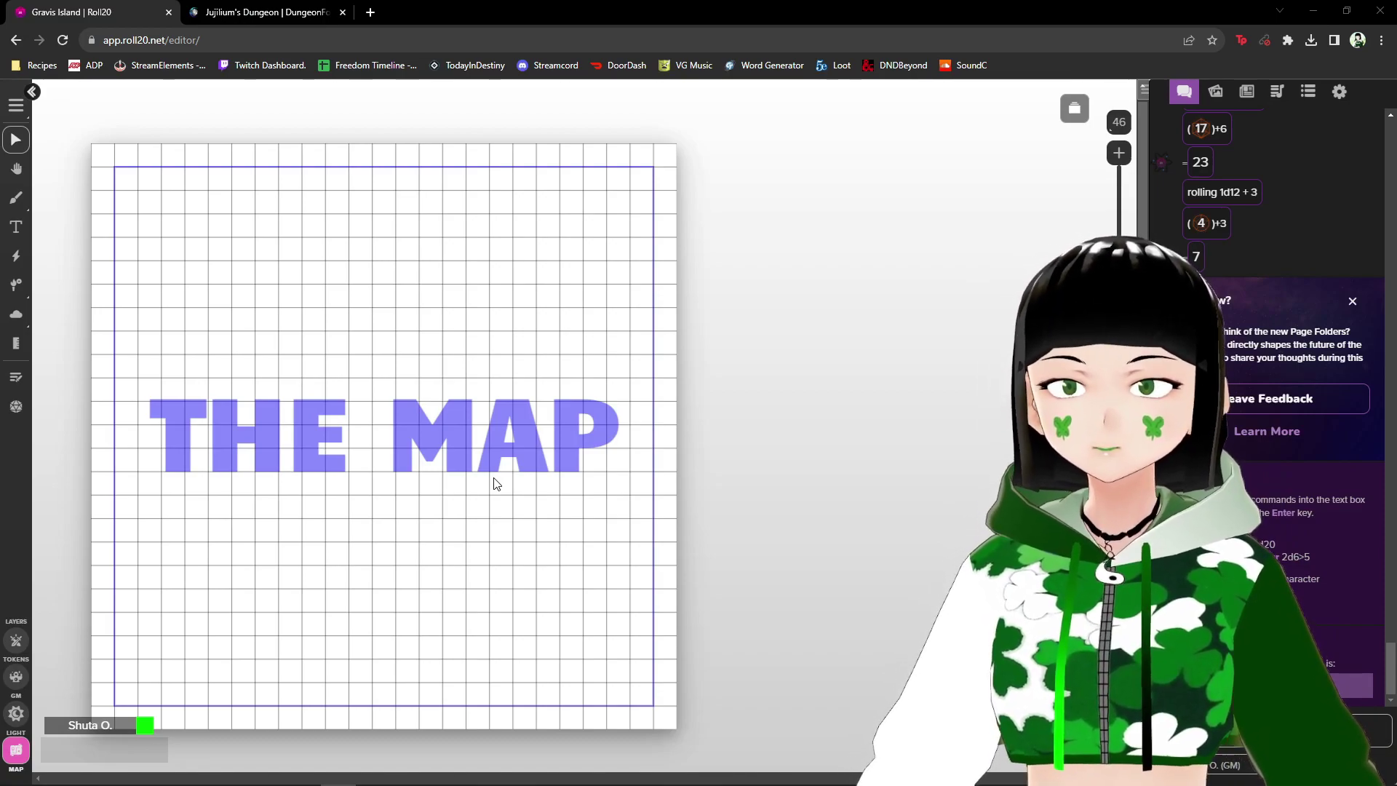
- Activate the drawing tool and set both its stroke and fill colours to red (#ff0000)
{"action": "scroll", "coordinate": [493, 478], "scroll_direction": "down", "scroll_amount": 2}
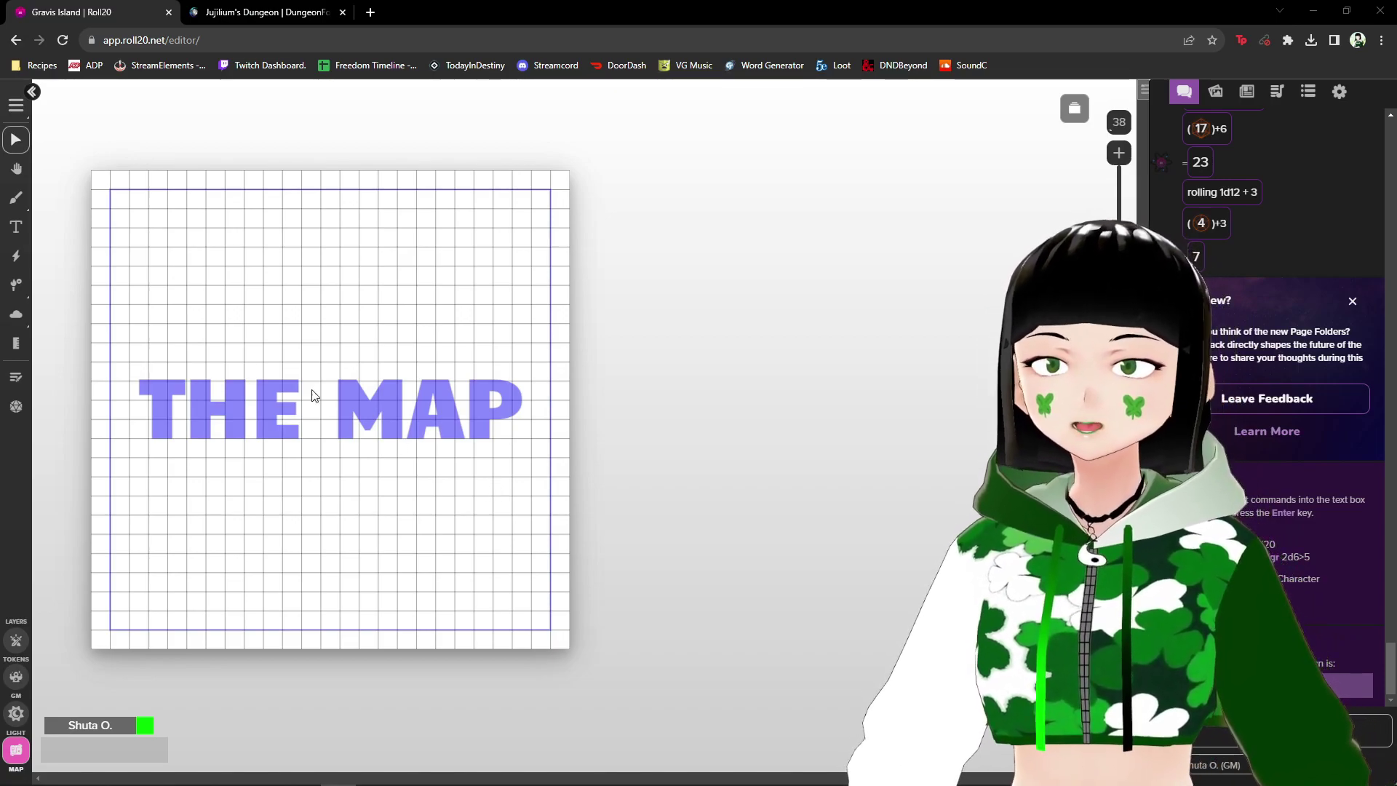
{"action": "left_click", "coordinate": [18, 198]}
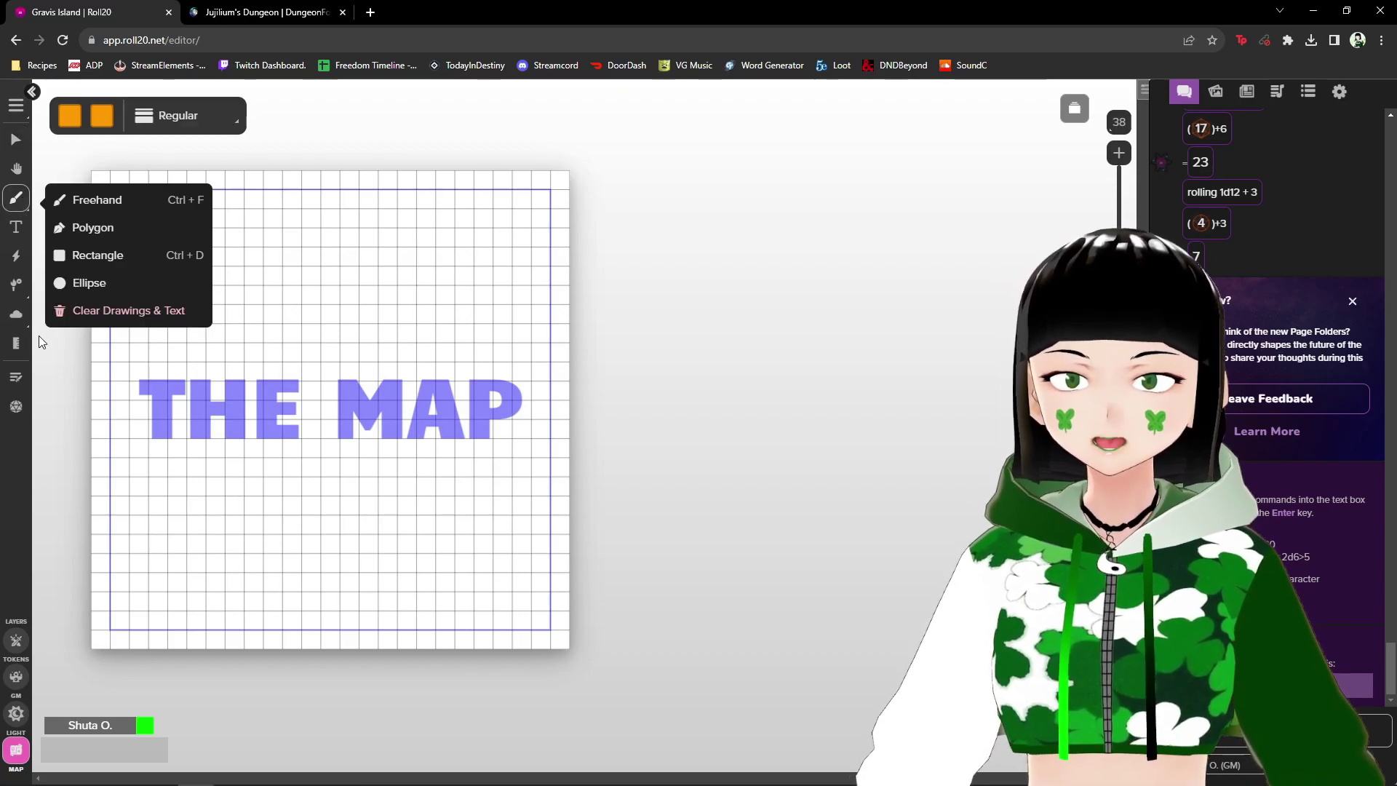
{"action": "left_click", "coordinate": [69, 115]}
{"action": "left_click", "coordinate": [228, 154]}
{"action": "left_click", "coordinate": [102, 115]}
{"action": "left_click", "coordinate": [228, 155]}
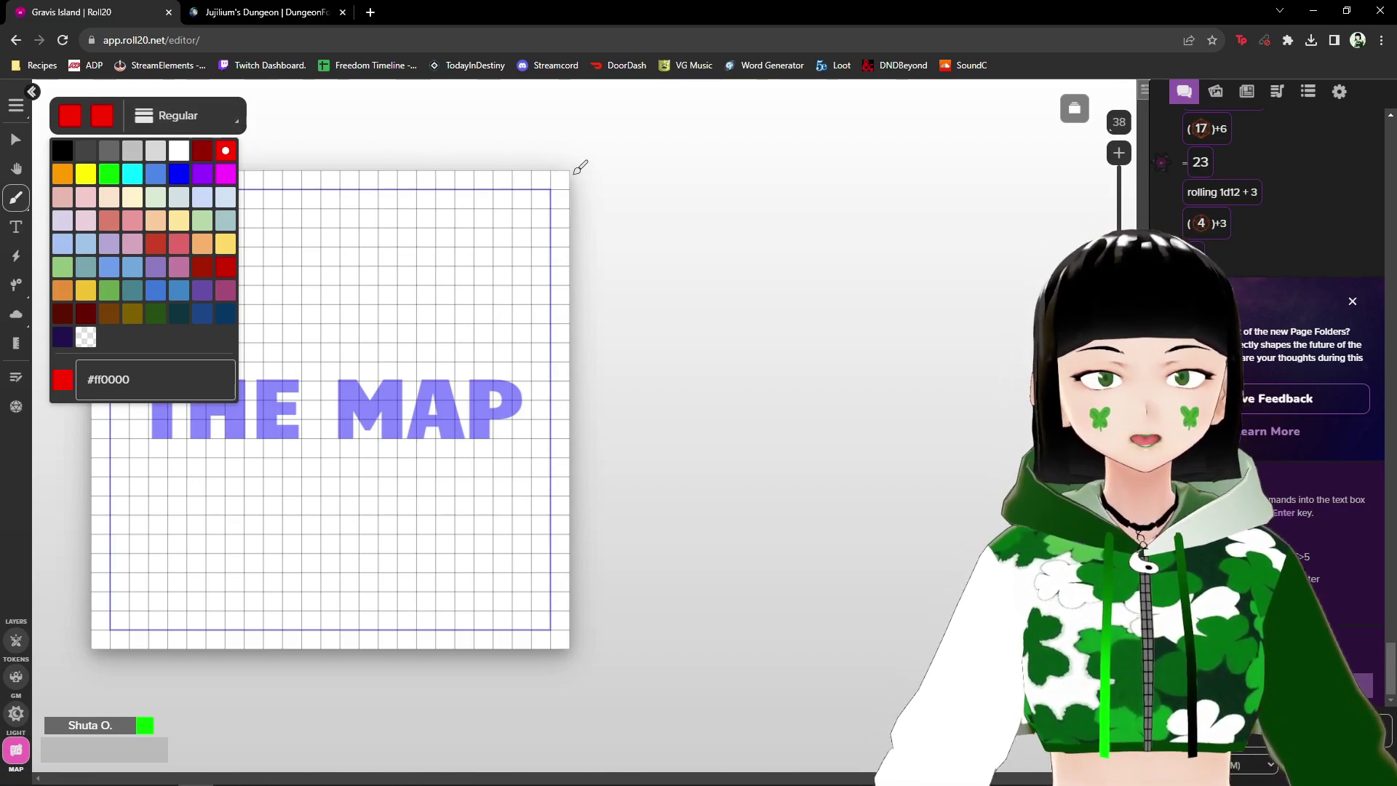
- Undo the stray freehand stroke and draw a red rectangle covering the page except its top row and left column of cells
{"action": "left_click_drag", "start_coordinate": [569, 167], "coordinate": [509, 262]}
{"action": "key", "text": "ctrl+z"}
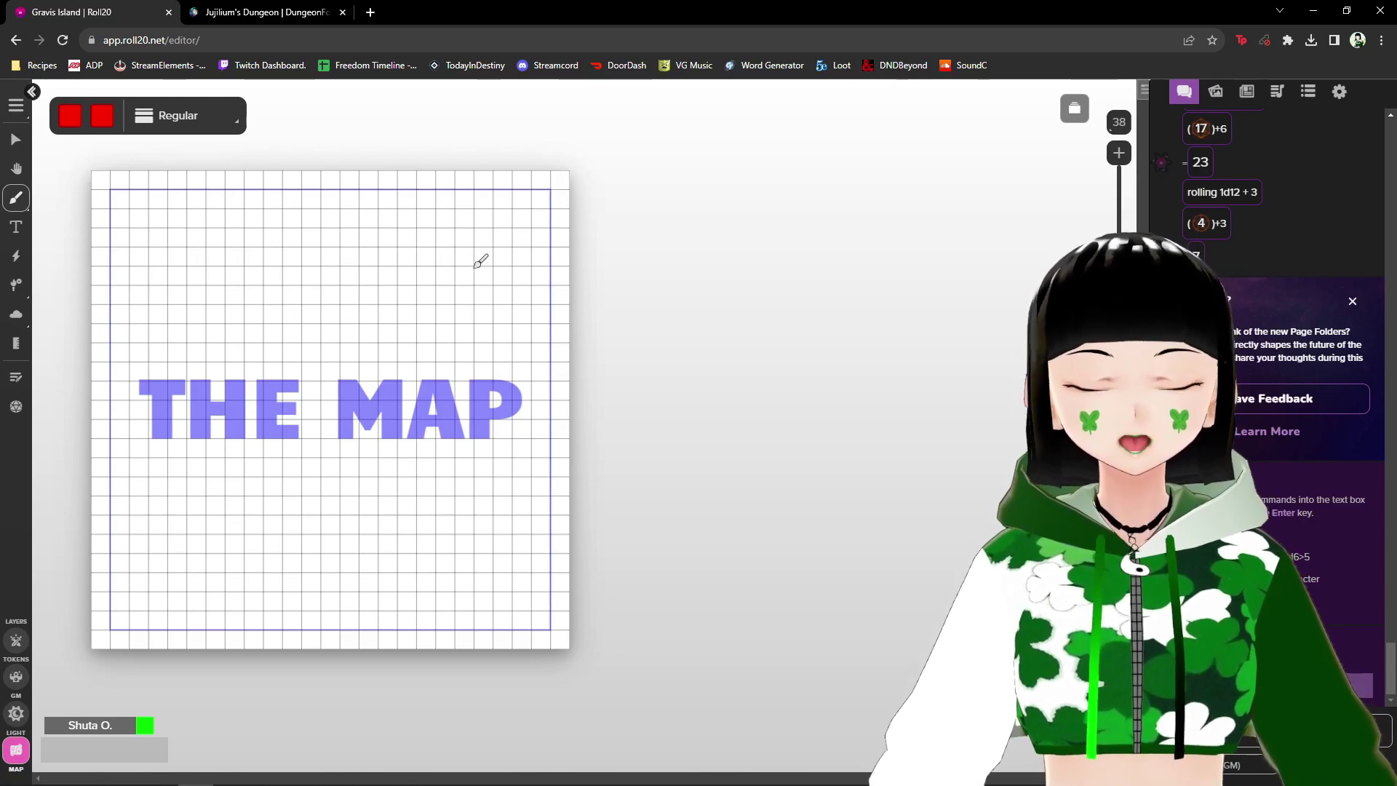
{"action": "left_click", "coordinate": [15, 197]}
{"action": "left_click", "coordinate": [97, 254]}
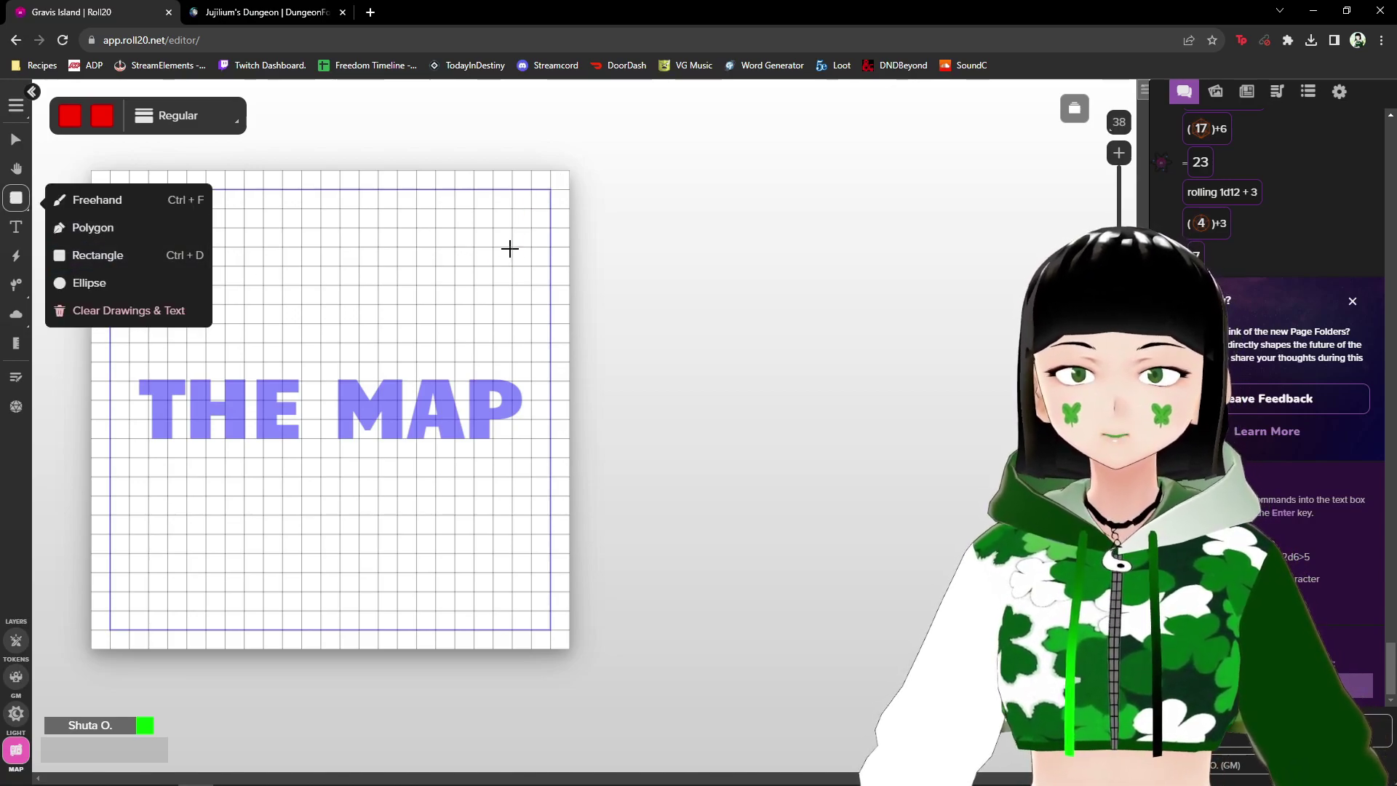
{"action": "mouse_move", "coordinate": [569, 191]}
{"action": "left_mouse_down"}
{"action": "mouse_move", "coordinate": [195, 537]}
{"action": "mouse_move", "coordinate": [141, 630]}
{"action": "mouse_move", "coordinate": [110, 646]}
{"action": "left_mouse_up"}
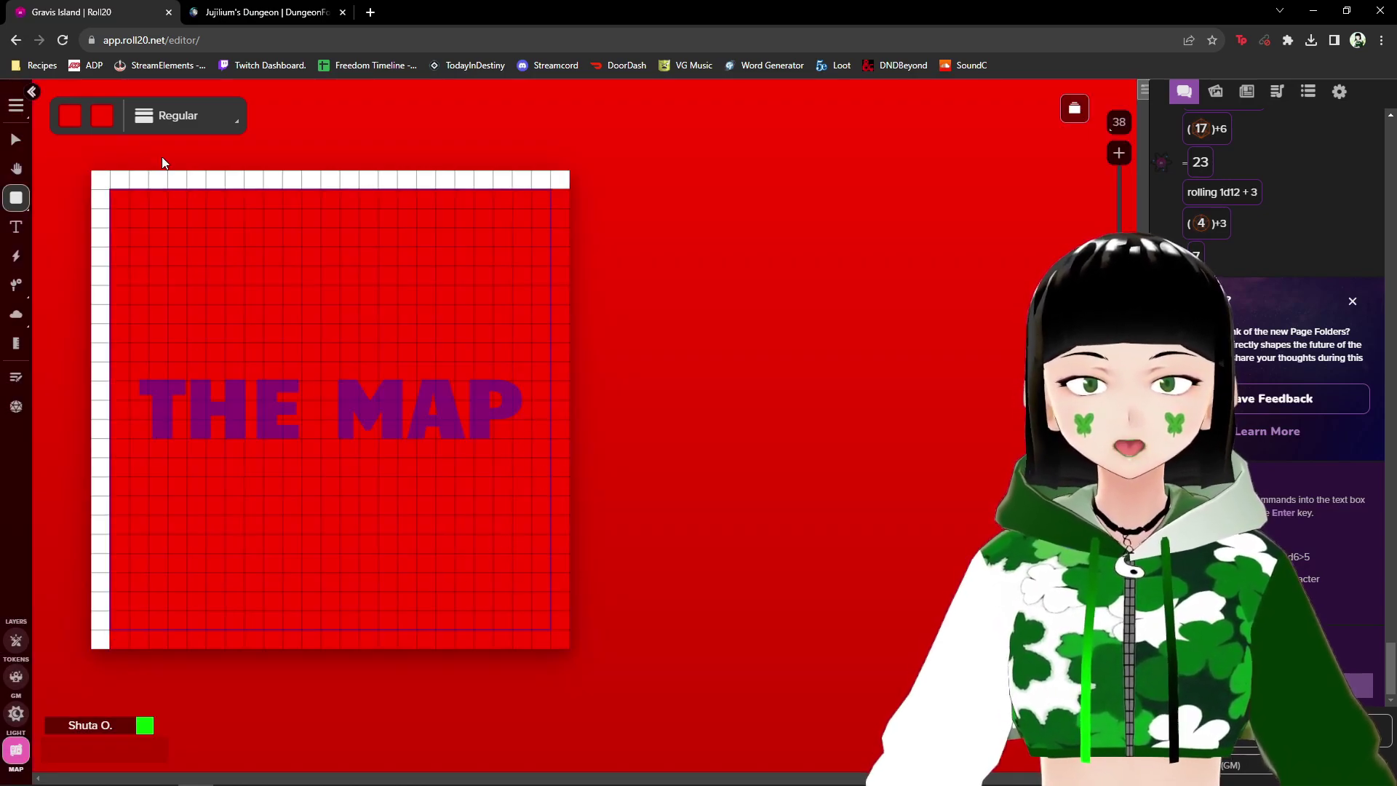
- Draw orange, yellow and green filled rectangles of the same size, each offset one cell toward a different corner of the page
{"action": "left_click", "coordinate": [71, 119]}
{"action": "left_click", "coordinate": [72, 159]}
{"action": "left_click", "coordinate": [102, 115]}
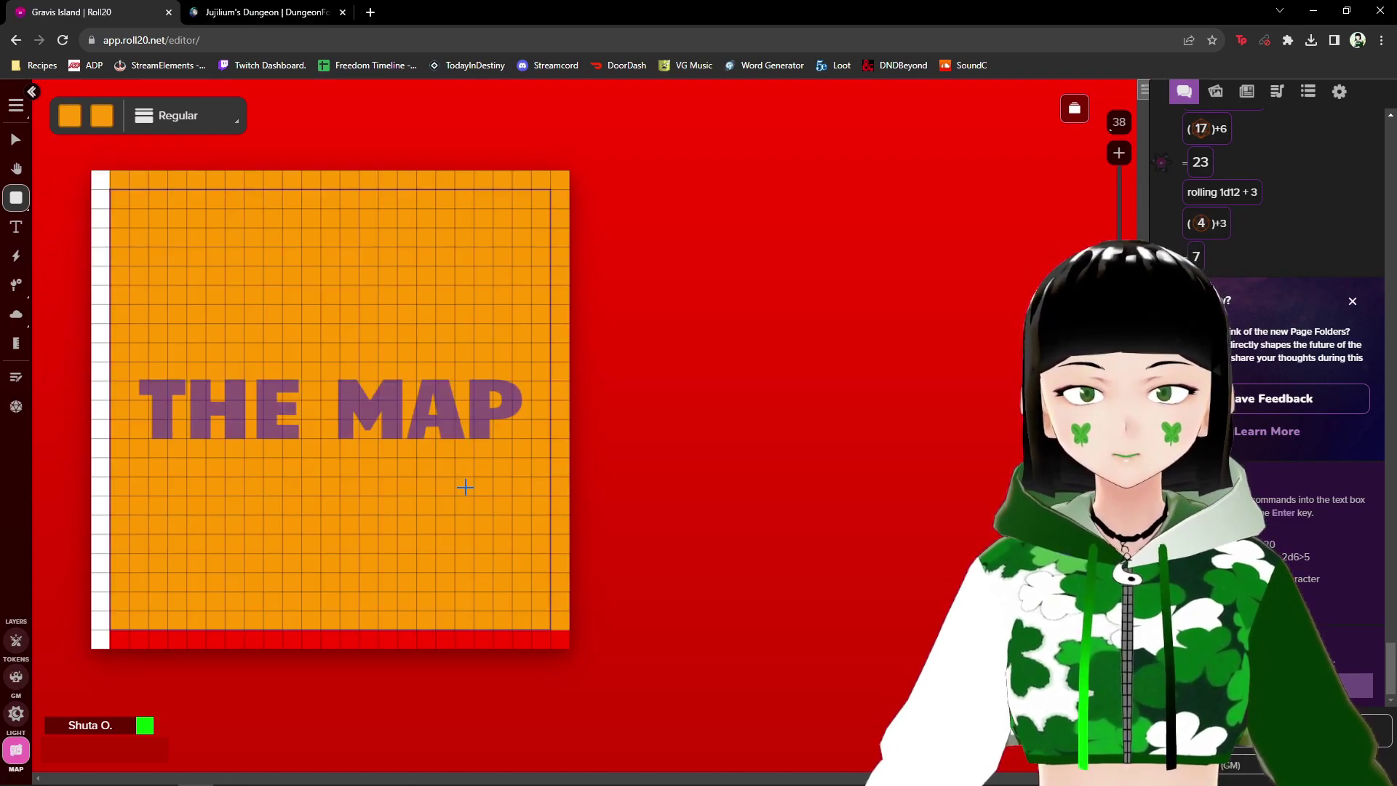
{"action": "left_click", "coordinate": [71, 119]}
{"action": "left_click", "coordinate": [91, 159]}
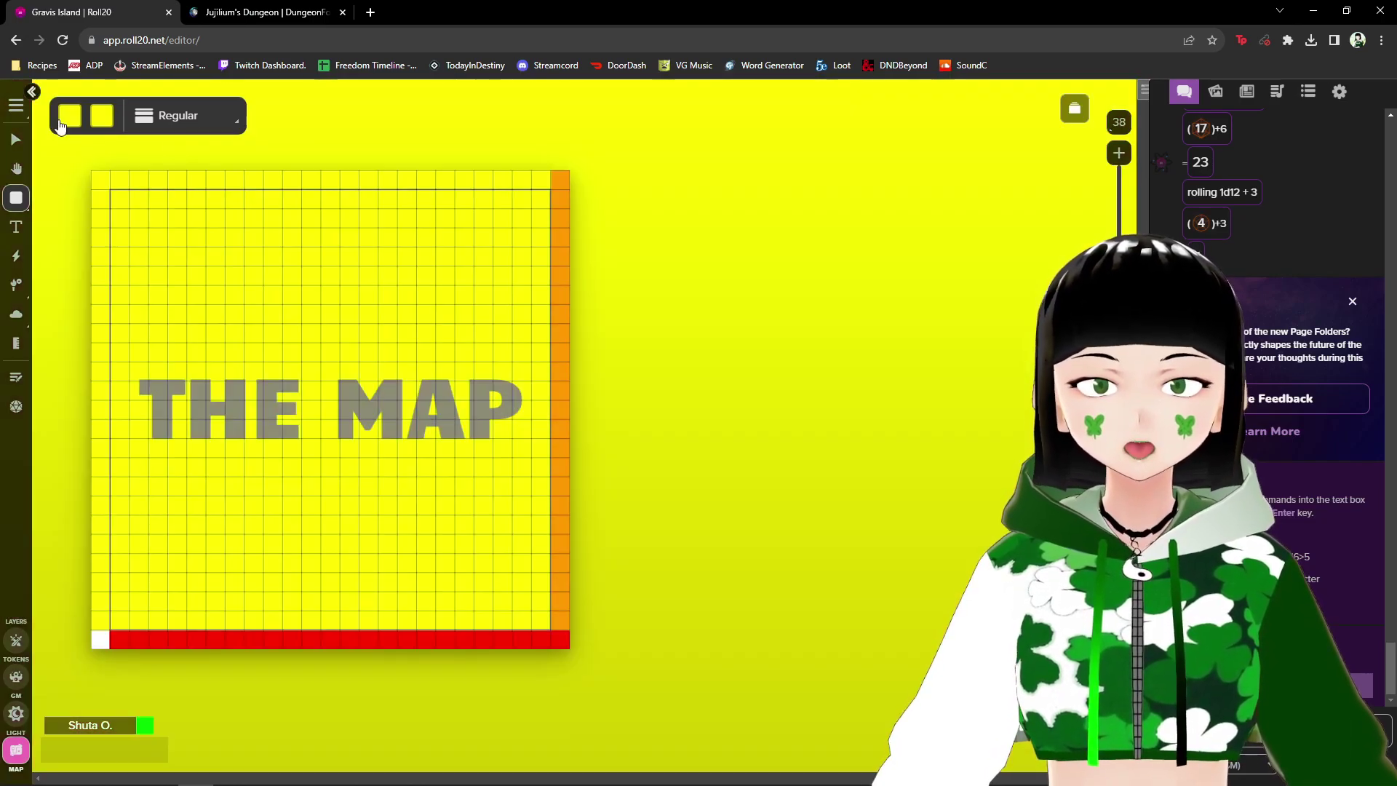
{"action": "left_click", "coordinate": [70, 120]}
{"action": "left_click", "coordinate": [111, 159]}
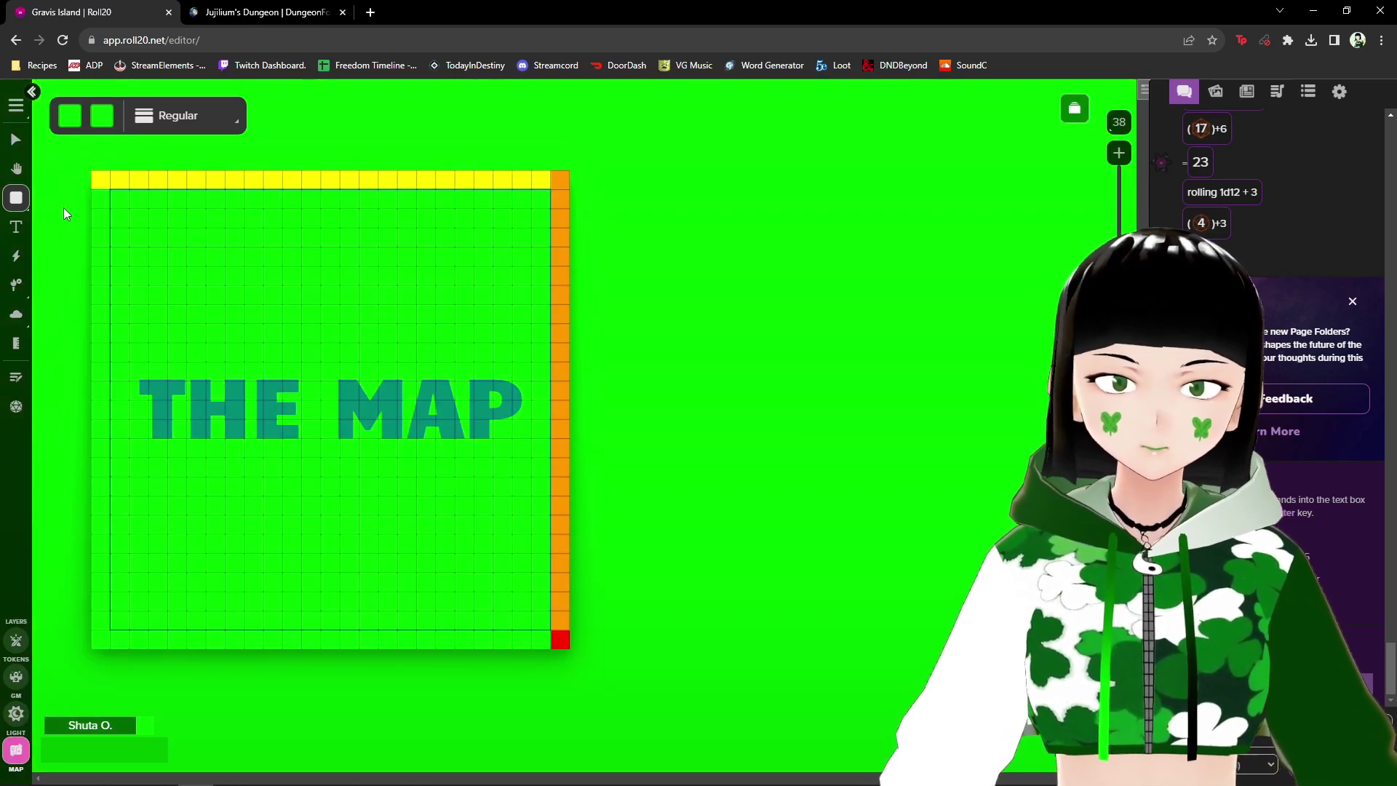
- Select the yellow rectangle by its exposed top-left corner cell and bring it to the front
{"action": "left_click", "coordinate": [15, 139]}
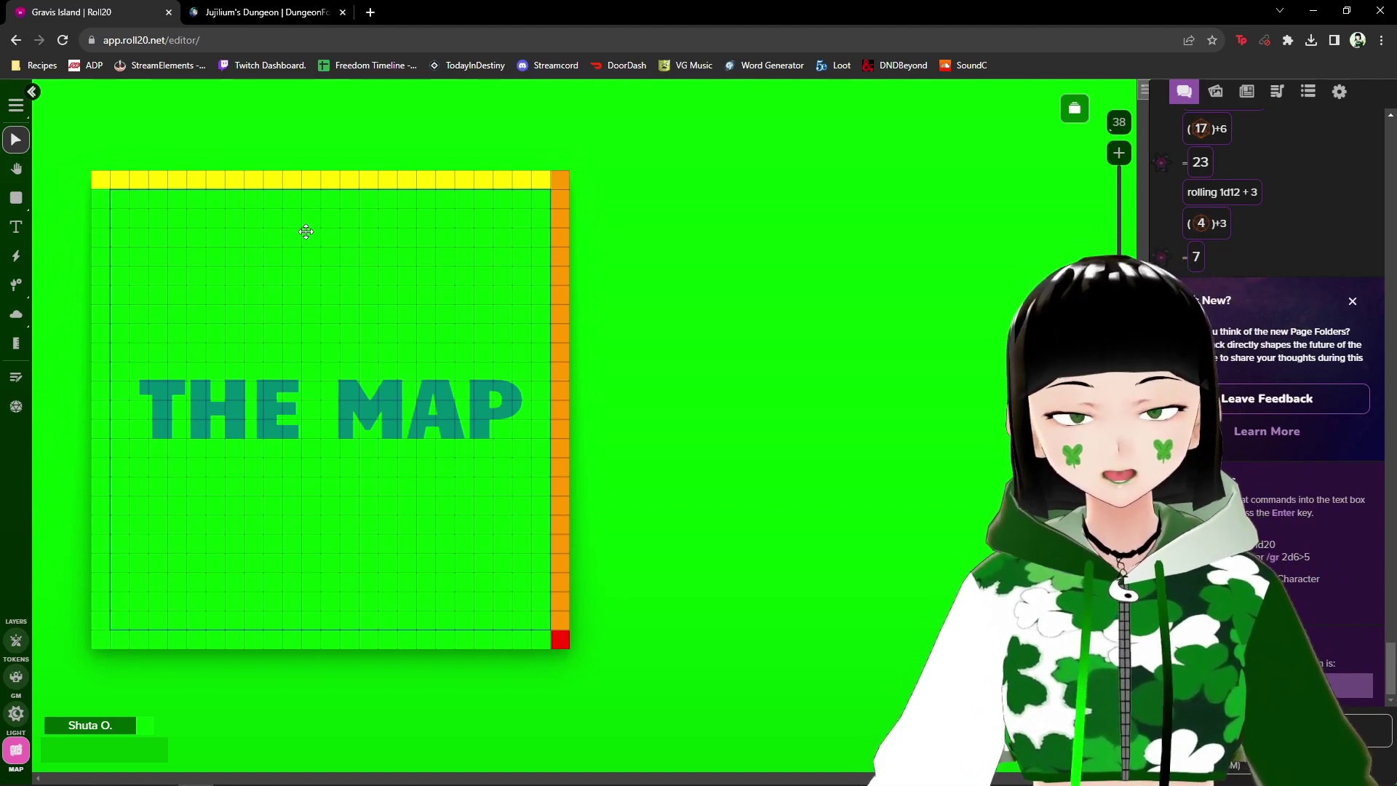
{"action": "left_click", "coordinate": [97, 179]}
{"action": "right_click", "coordinate": [94, 184]}
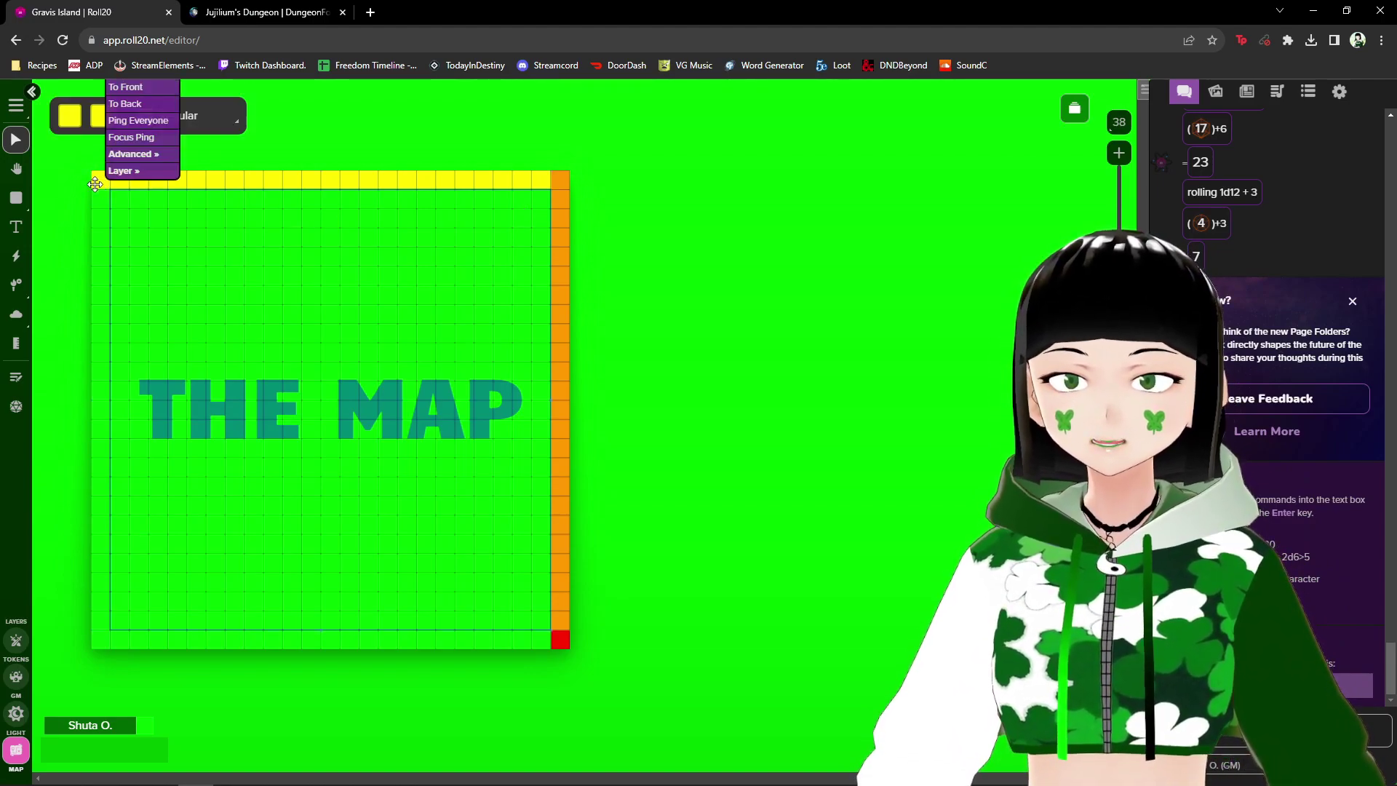
{"action": "left_click", "coordinate": [138, 88]}
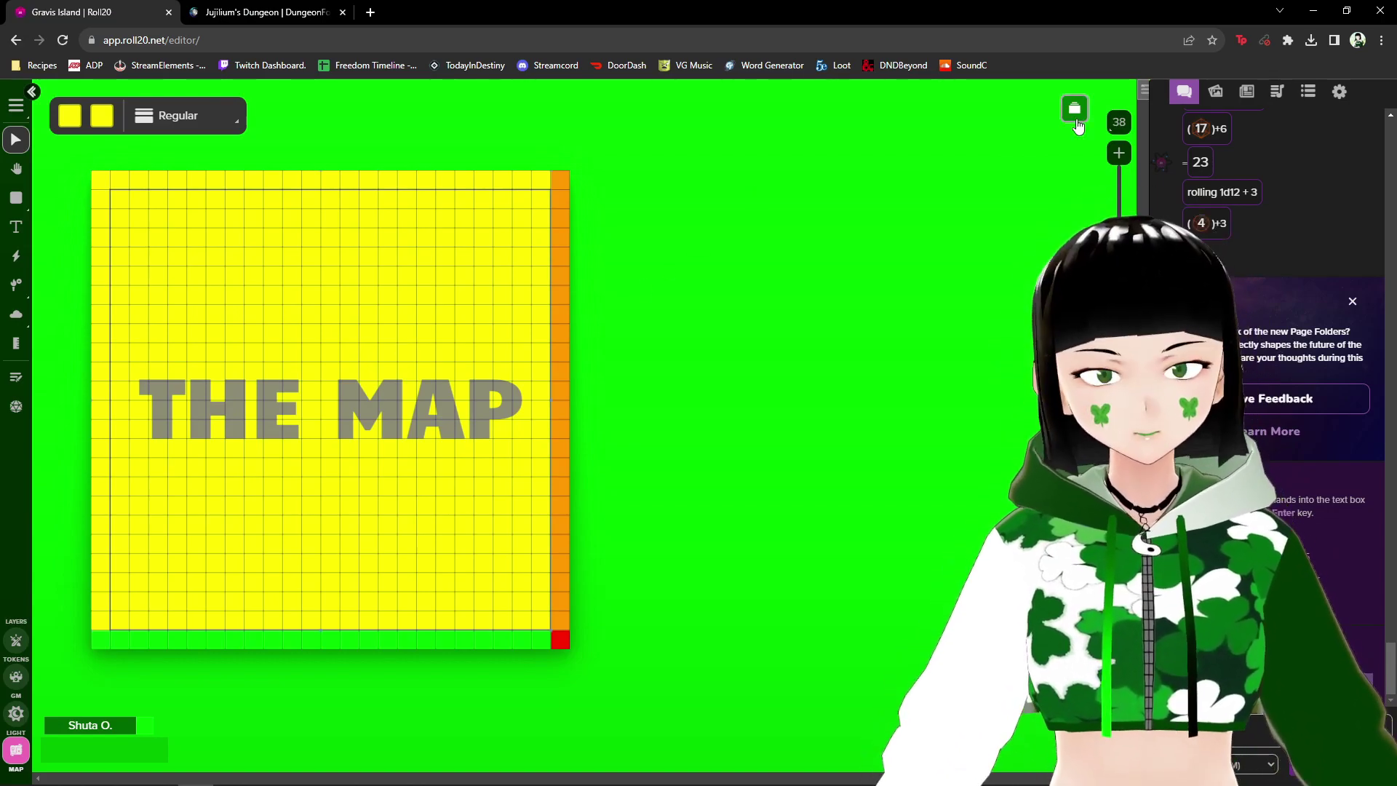
- Open the ex: pearl/color page and bring the red-tinted map marked with a plus to the front
{"action": "left_click", "coordinate": [1074, 111]}
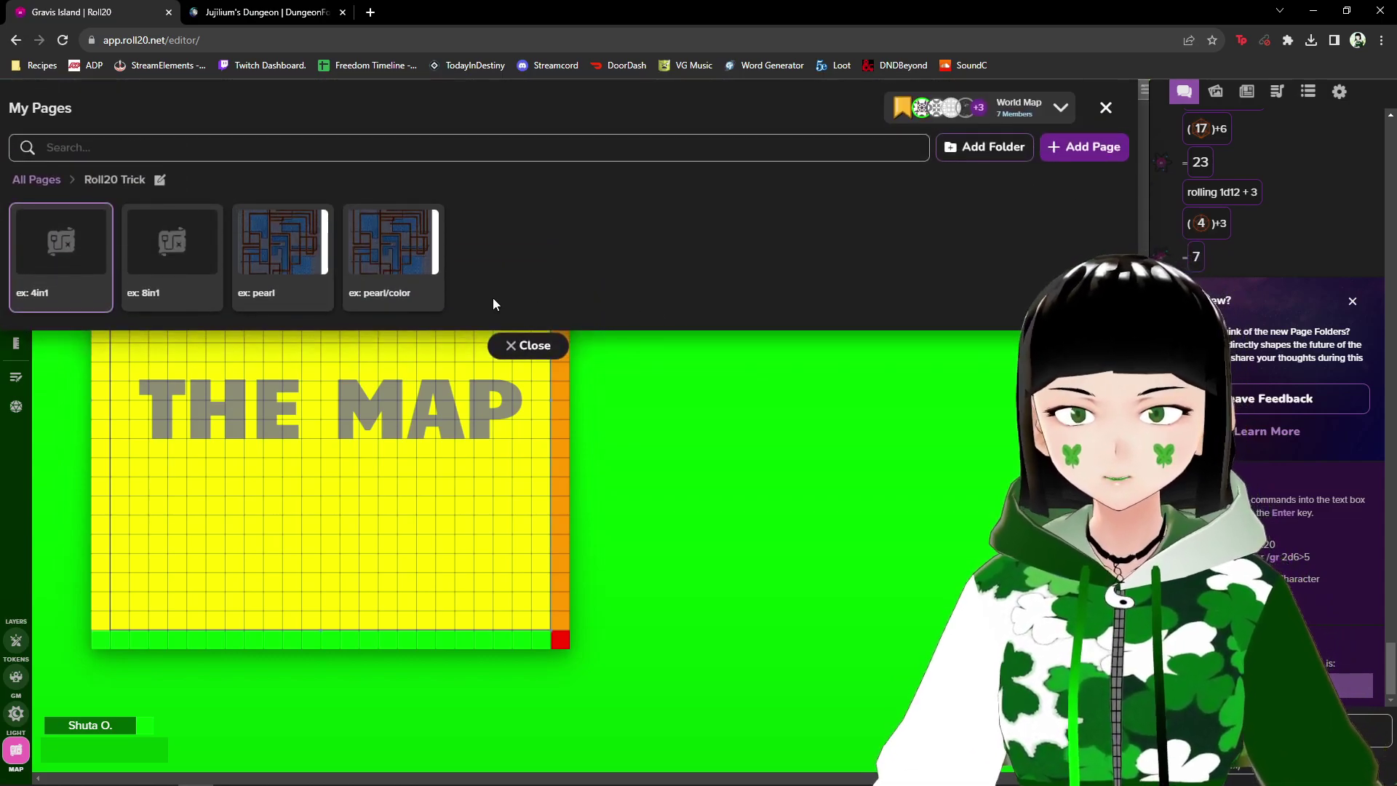
{"action": "left_click", "coordinate": [529, 345]}
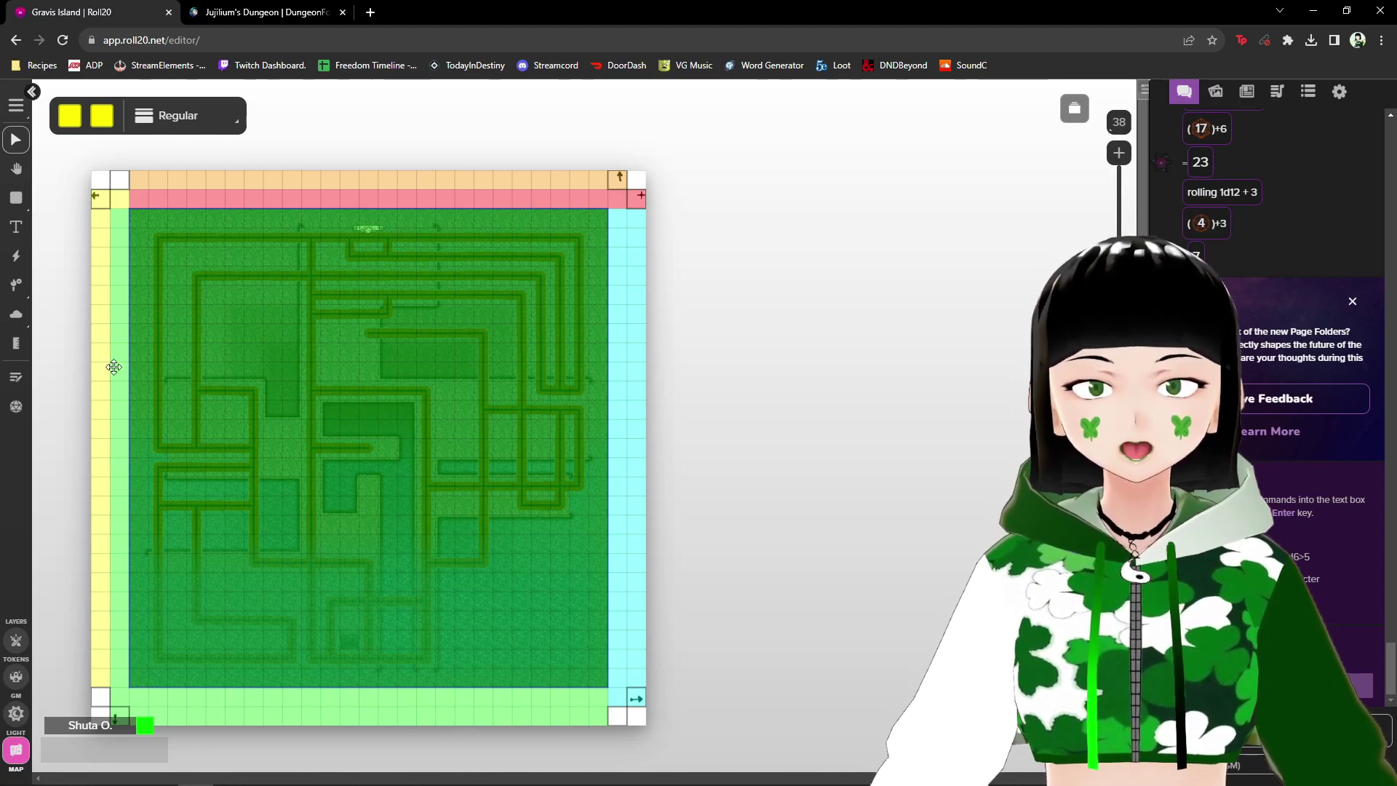
{"action": "right_click", "coordinate": [639, 198]}
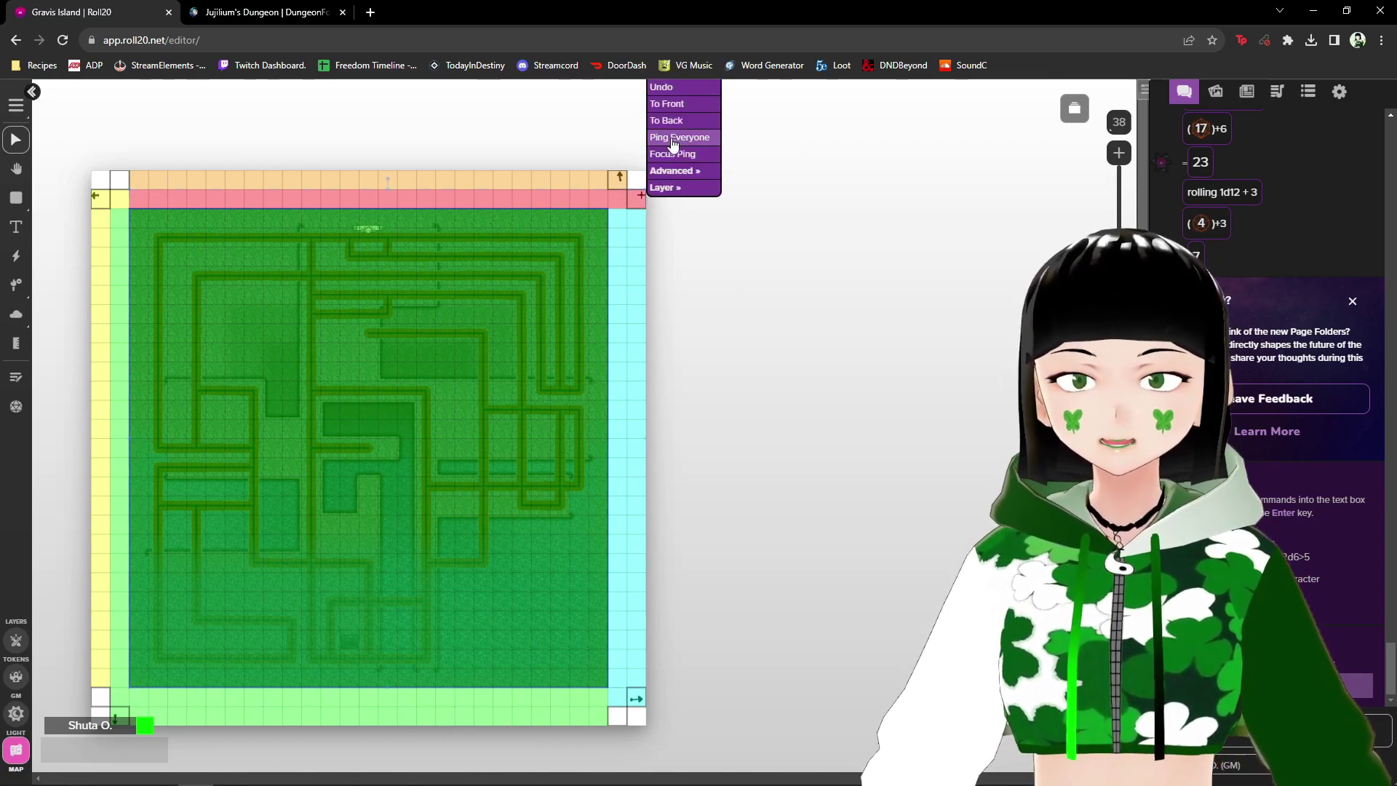
{"action": "left_click", "coordinate": [666, 103]}
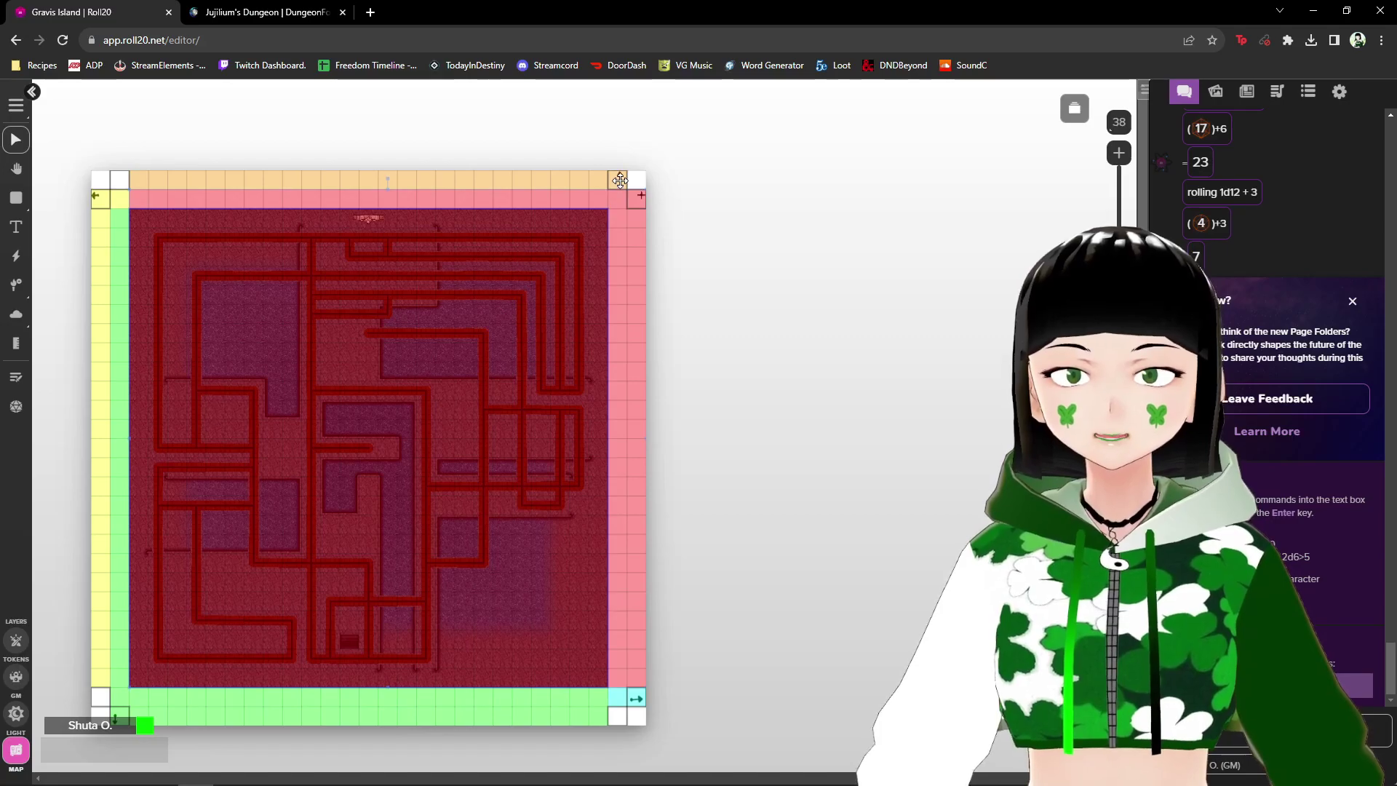
- Bring the orange-tinted up-arrow map and the yellow-tinted left-arrow map to the front in turn
{"action": "right_click", "coordinate": [620, 180]}
{"action": "left_click", "coordinate": [666, 102]}
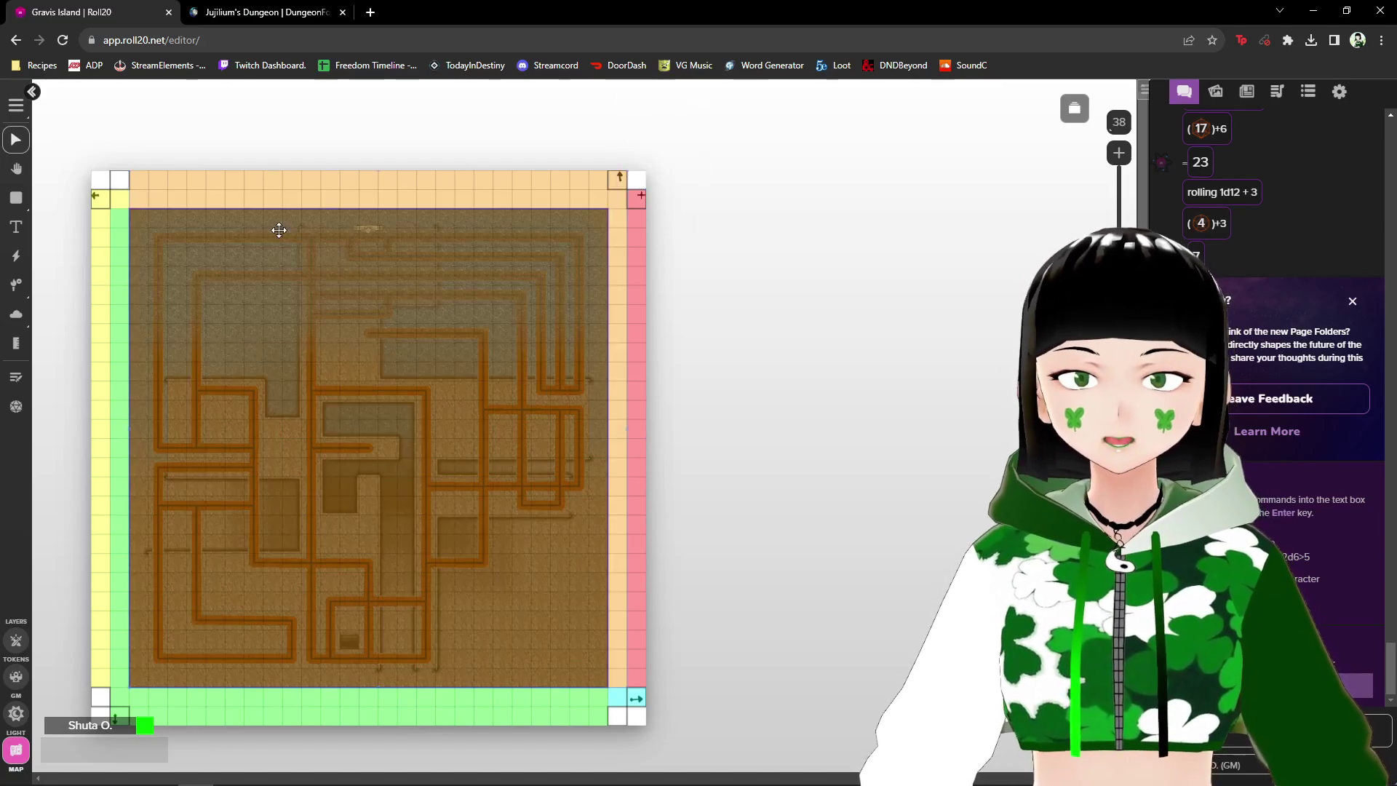
{"action": "right_click", "coordinate": [110, 195]}
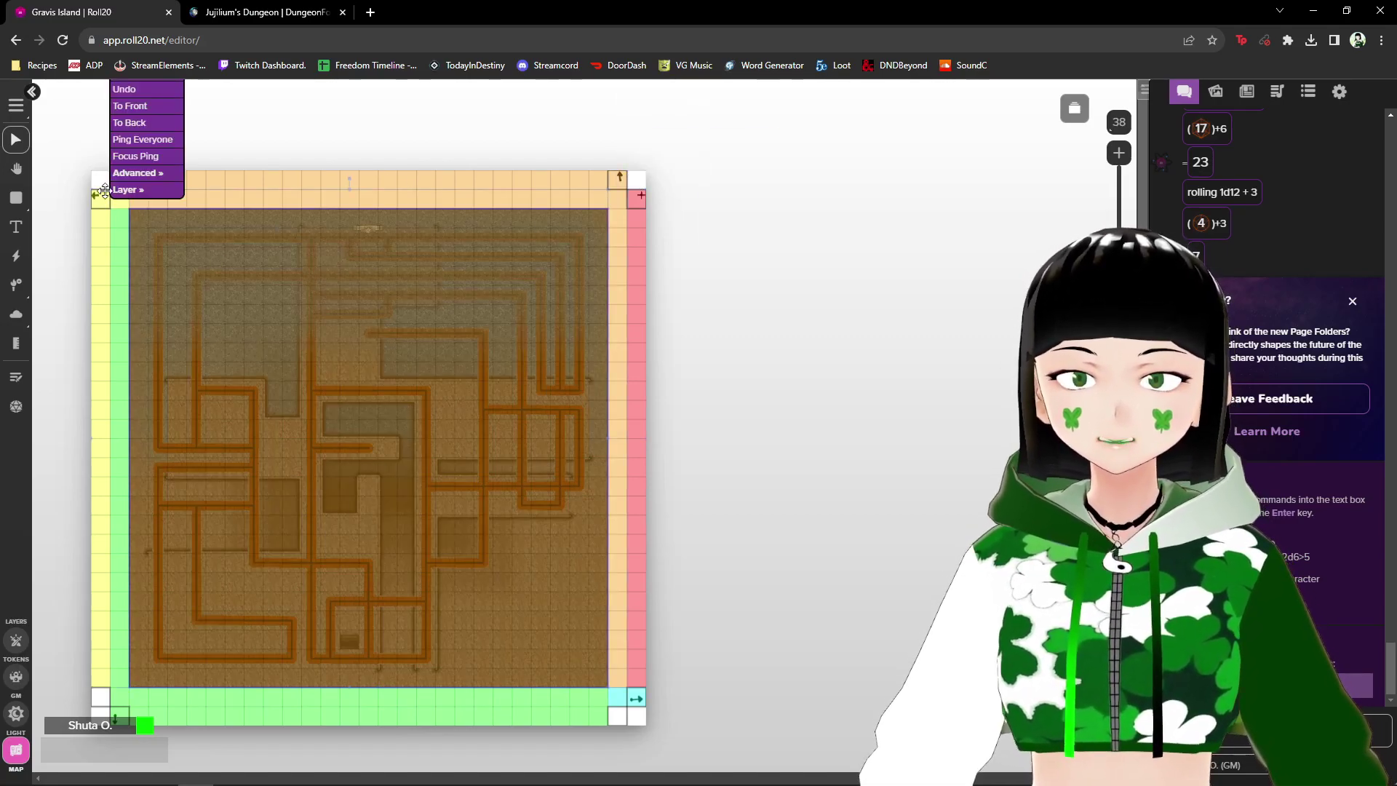
{"action": "left_click", "coordinate": [153, 115]}
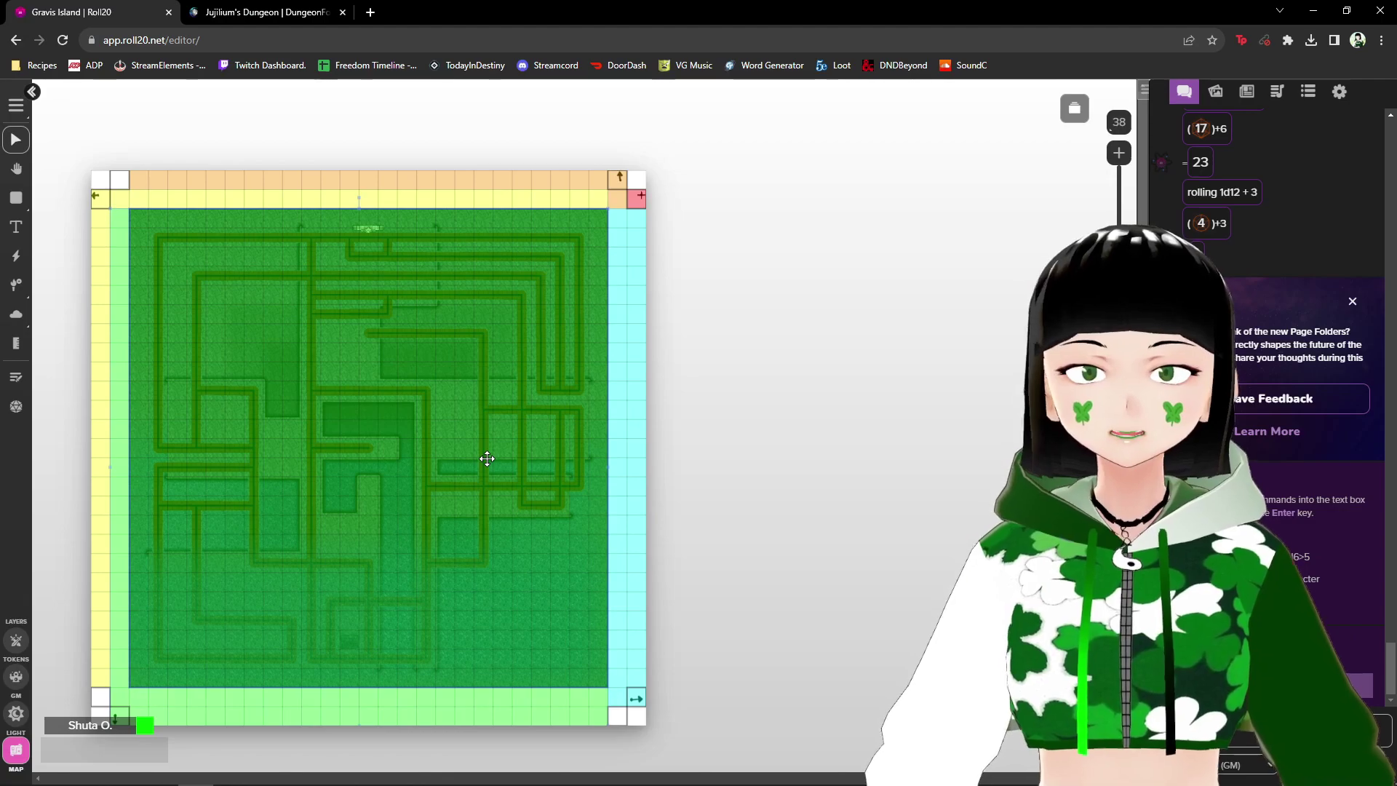
- Open the ex: pearl page and bring the map marked with the left arrow to the front
{"action": "left_click", "coordinate": [1074, 108]}
{"action": "left_click", "coordinate": [262, 269]}
{"action": "left_click", "coordinate": [528, 345]}
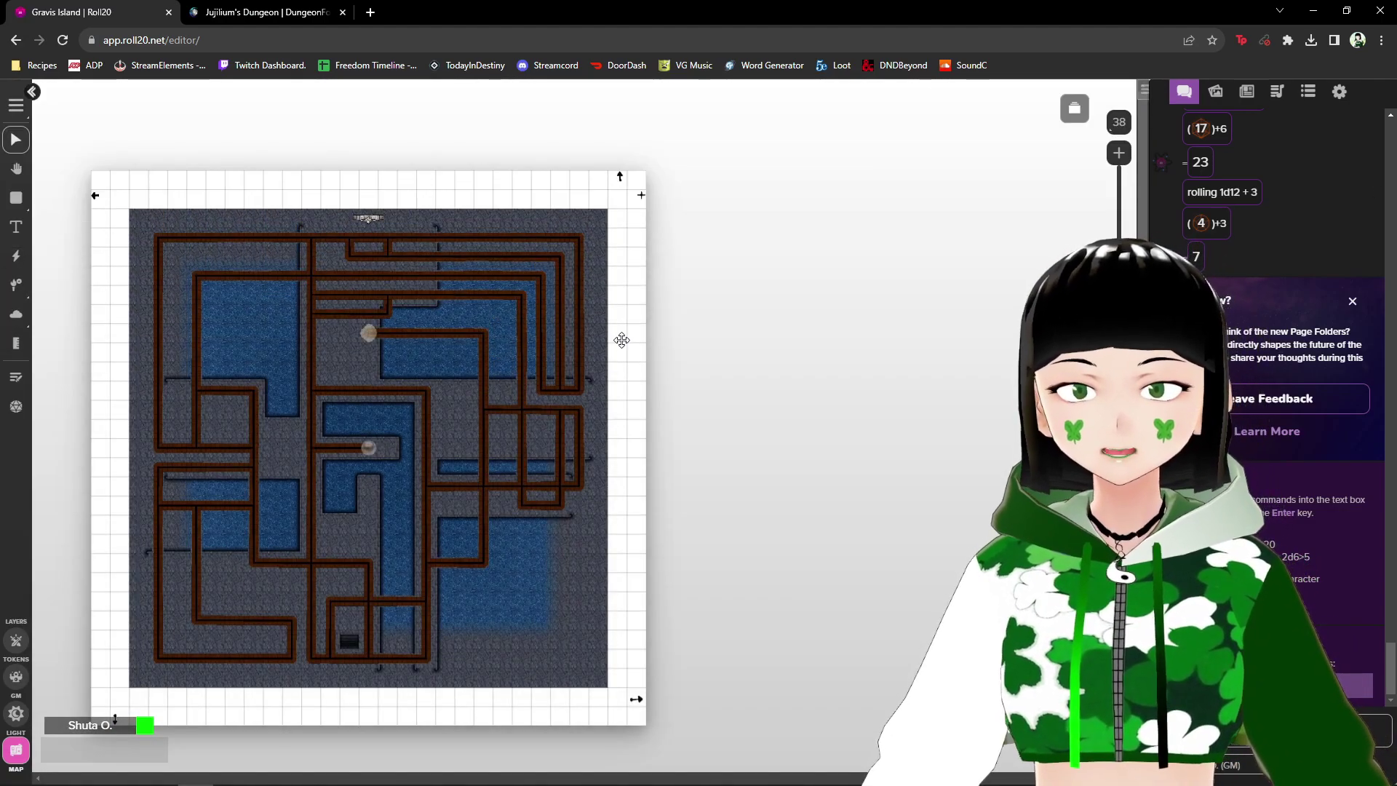
{"action": "right_click", "coordinate": [620, 179]}
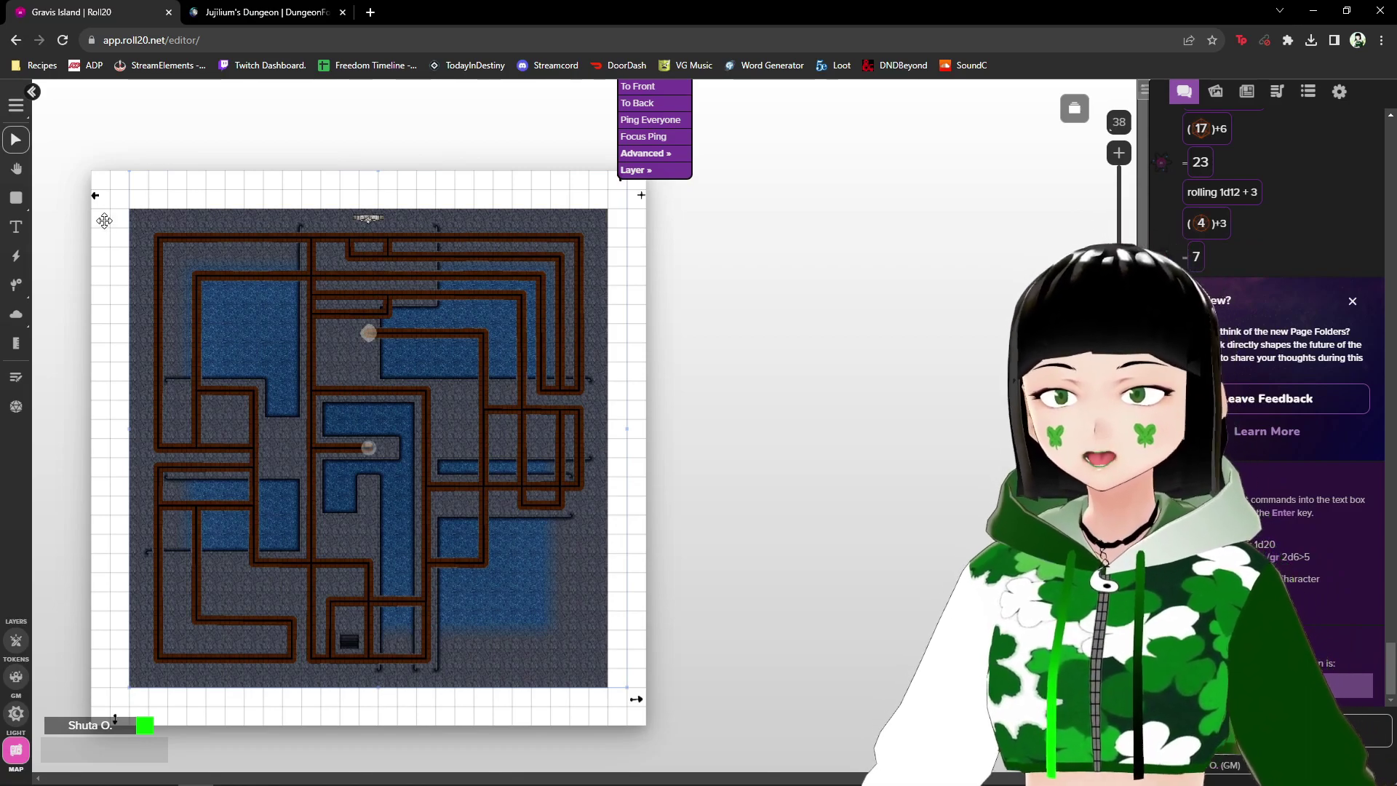
{"action": "left_click", "coordinate": [101, 215]}
{"action": "right_click", "coordinate": [96, 211]}
{"action": "left_click", "coordinate": [147, 121]}
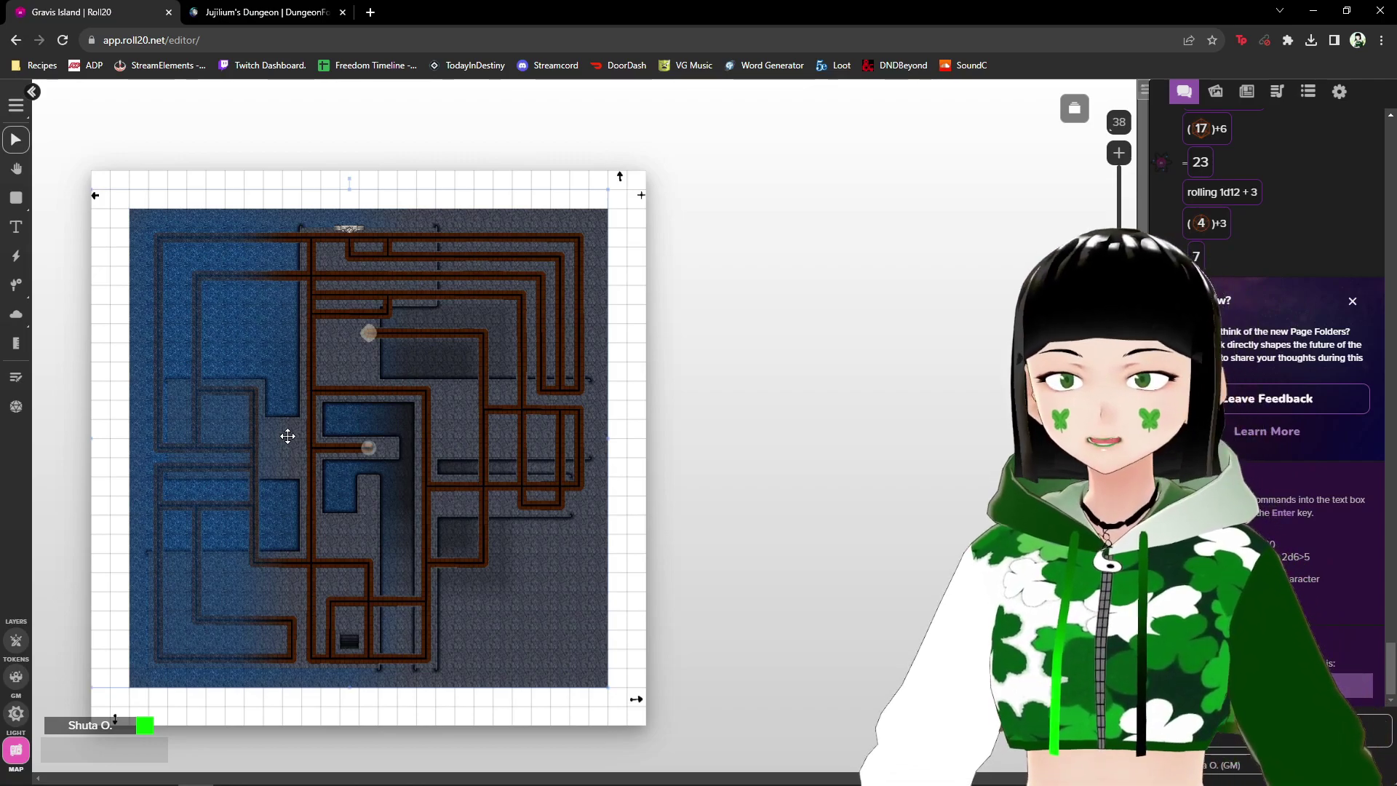
- Cycle the plus-marked, up-arrow and left-arrow map images to the front in turn
{"action": "right_click", "coordinate": [638, 198]}
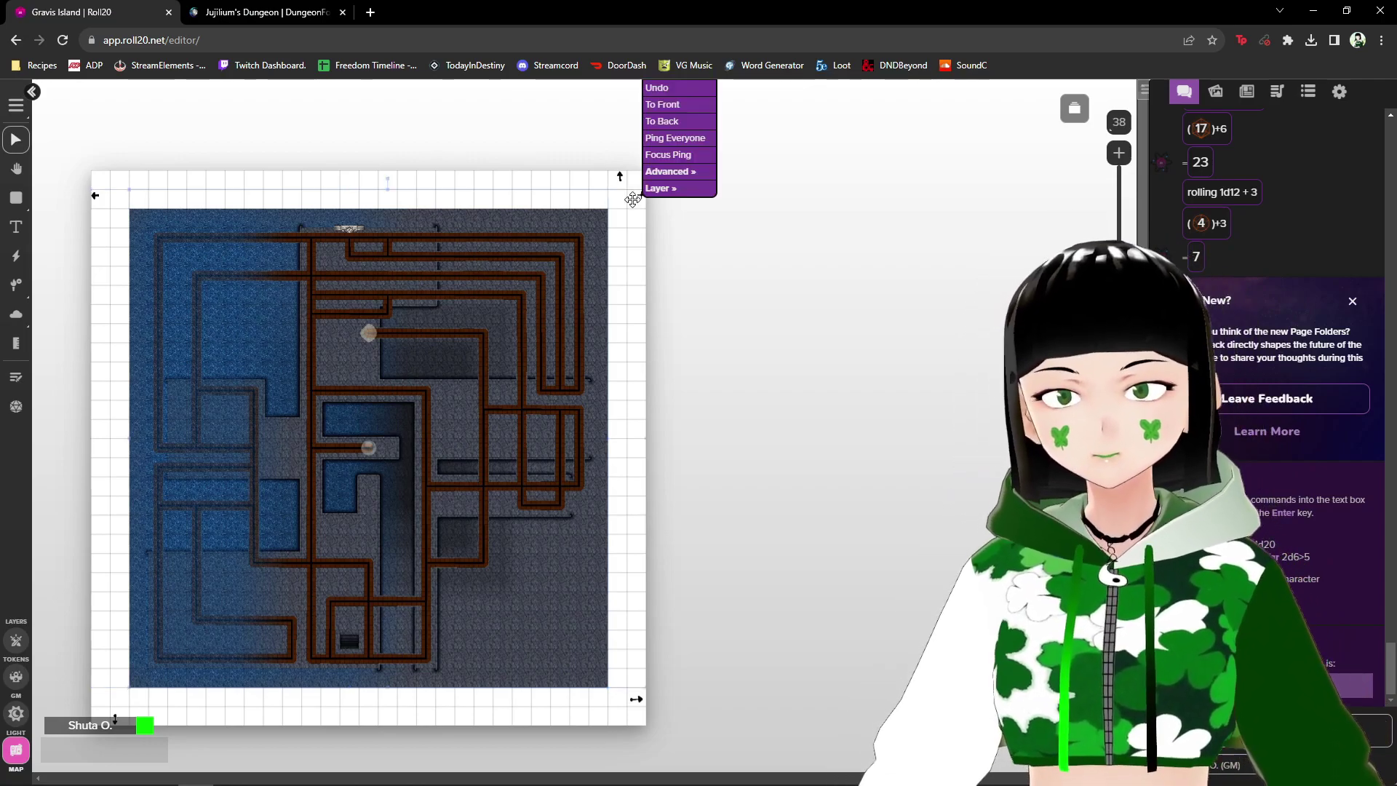
{"action": "left_click", "coordinate": [660, 132]}
{"action": "right_click", "coordinate": [615, 179]}
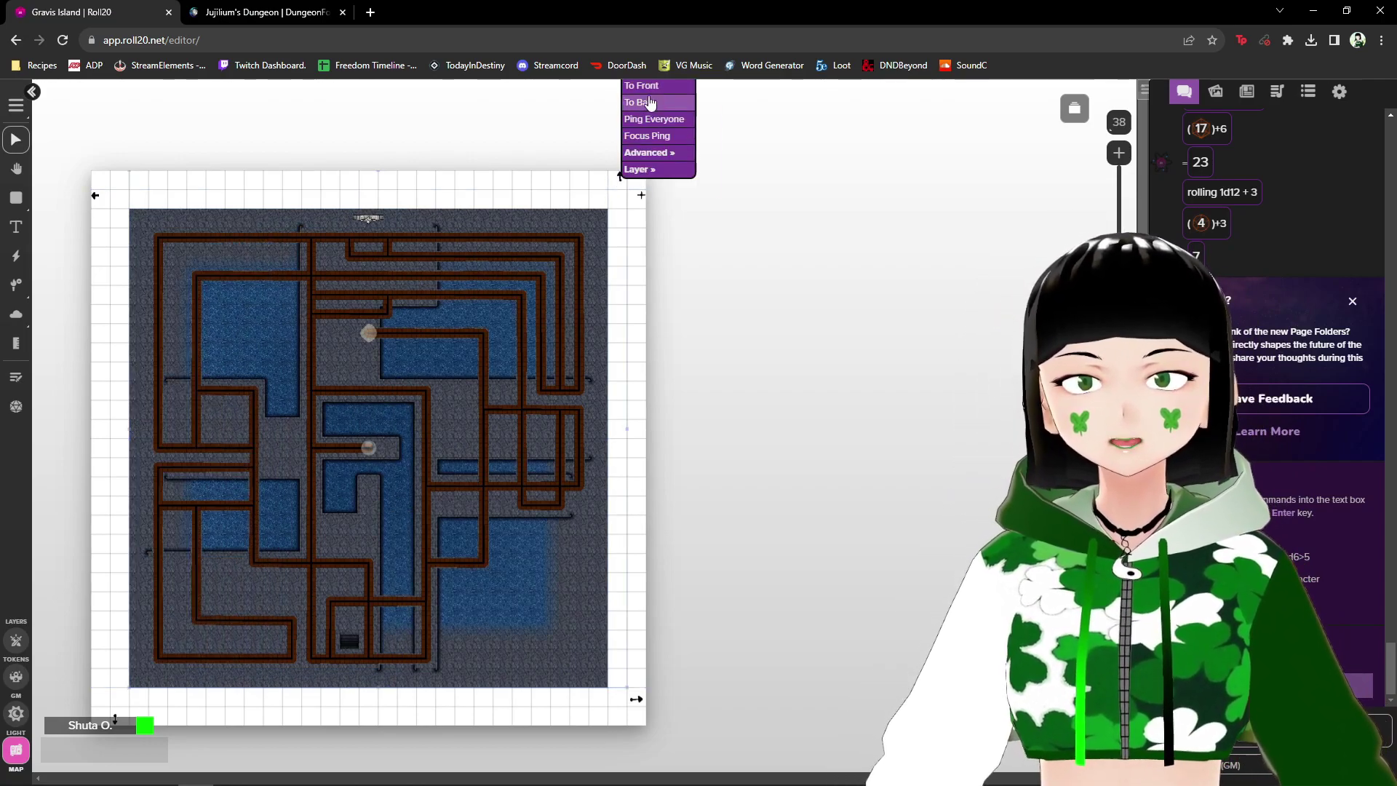
{"action": "left_click", "coordinate": [648, 102]}
{"action": "right_click", "coordinate": [97, 196]}
{"action": "left_click", "coordinate": [151, 125]}
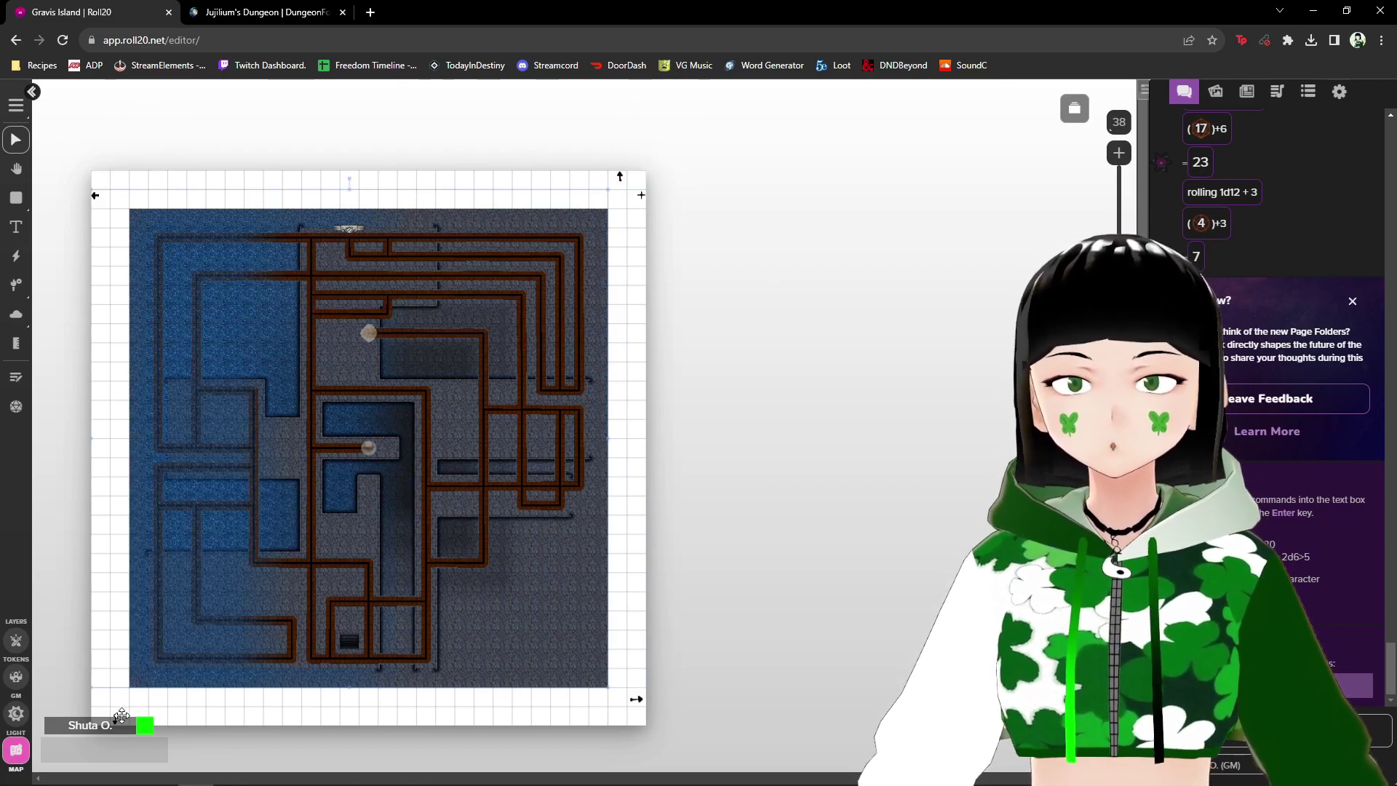
- Bring the down-arrow map and the right-arrow map to the front in turn using their exposed edges
{"action": "right_click", "coordinate": [130, 676]}
{"action": "left_click", "coordinate": [154, 623]}
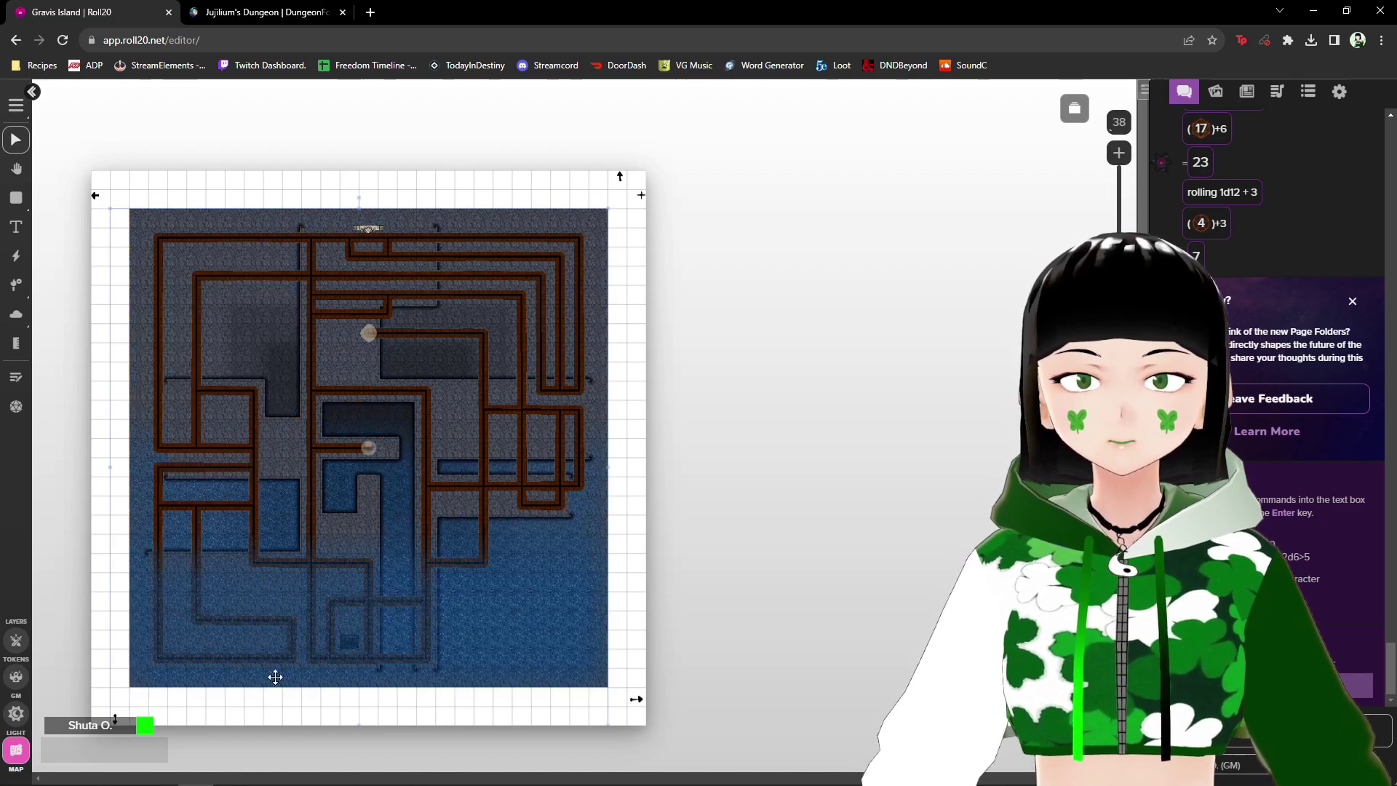
{"action": "right_click", "coordinate": [635, 695]}
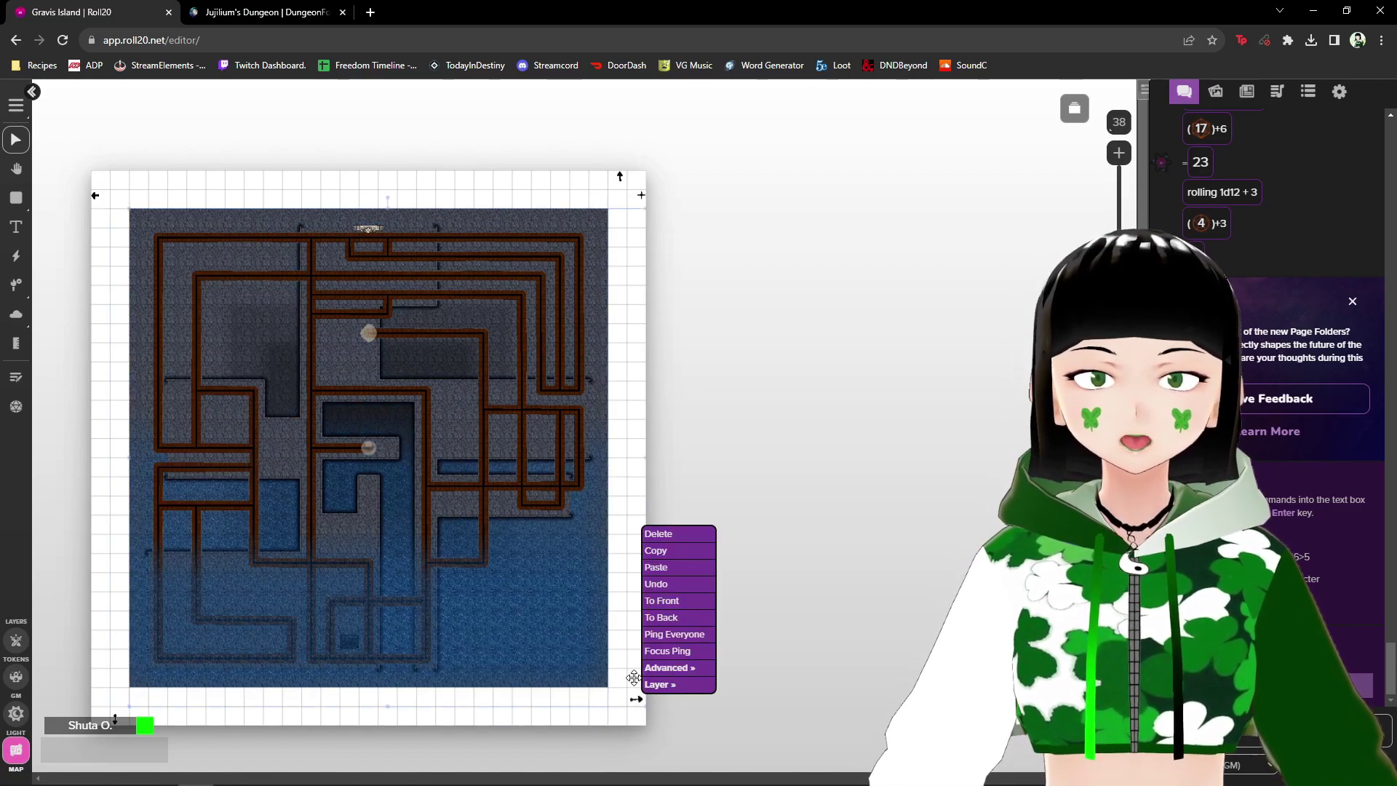
{"action": "left_click", "coordinate": [682, 601]}
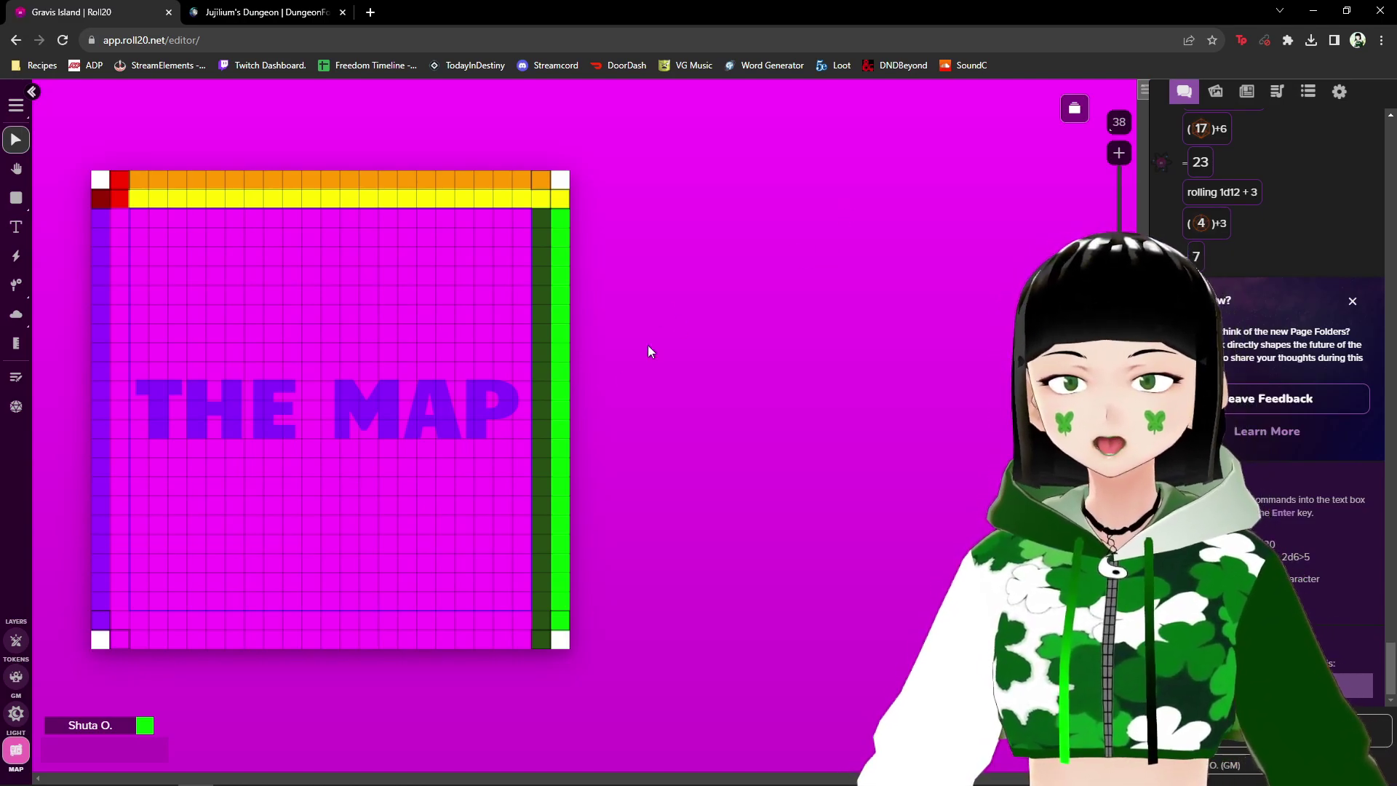
- Compare the rectangle layouts of the ex: 4in1 and ex: 8in1 pages by switching between them
{"action": "left_click", "coordinate": [1074, 108]}
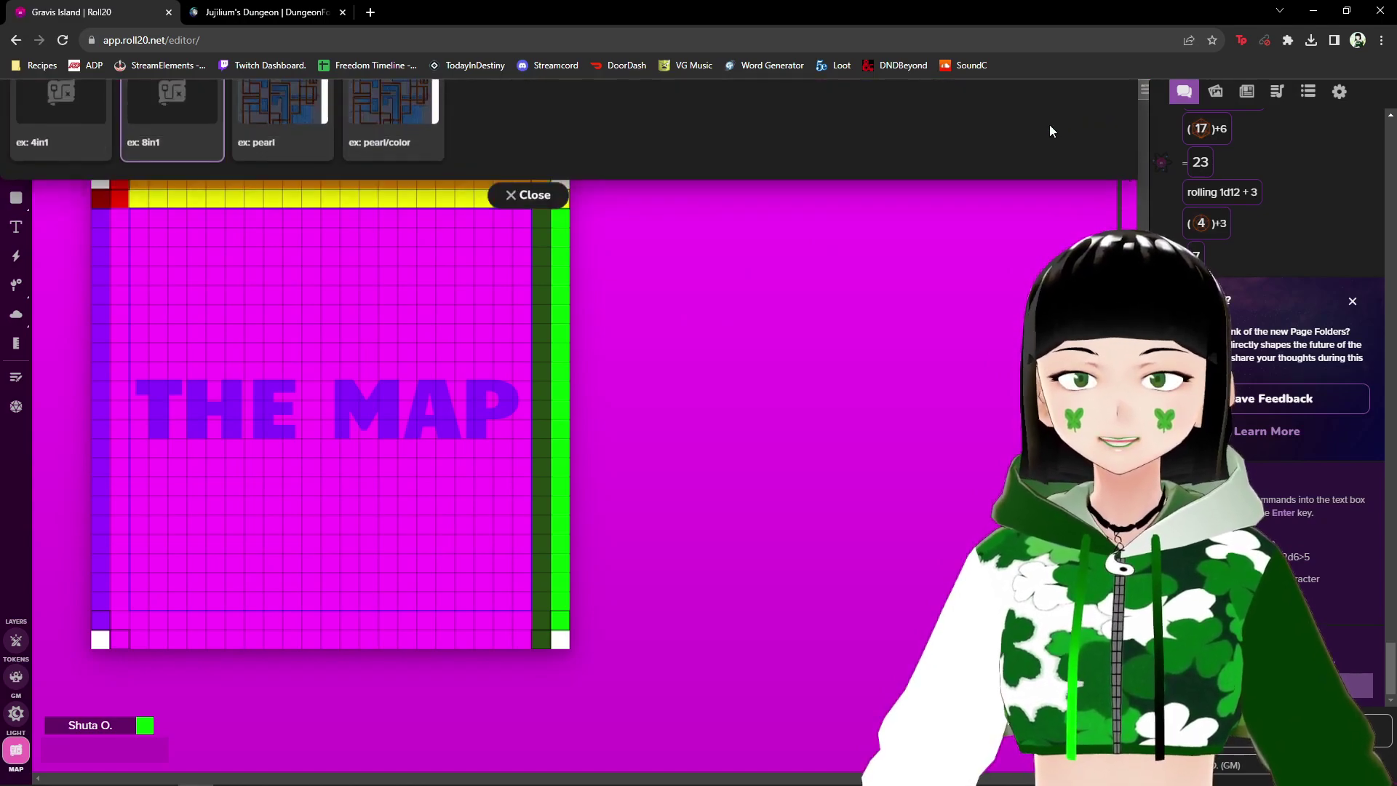
{"action": "left_click", "coordinate": [102, 262]}
{"action": "left_click", "coordinate": [513, 346]}
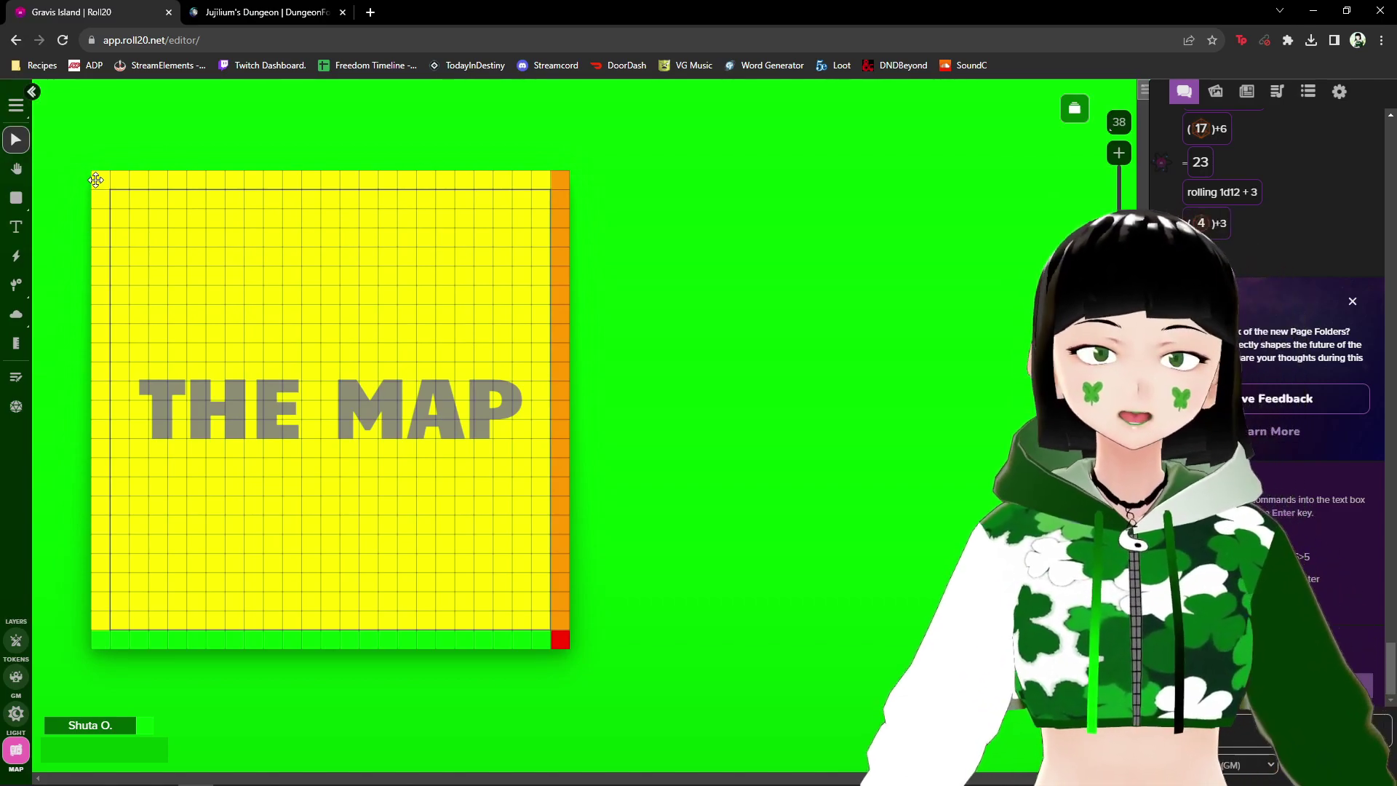
{"action": "left_click", "coordinate": [1075, 109]}
{"action": "left_click", "coordinate": [152, 262]}
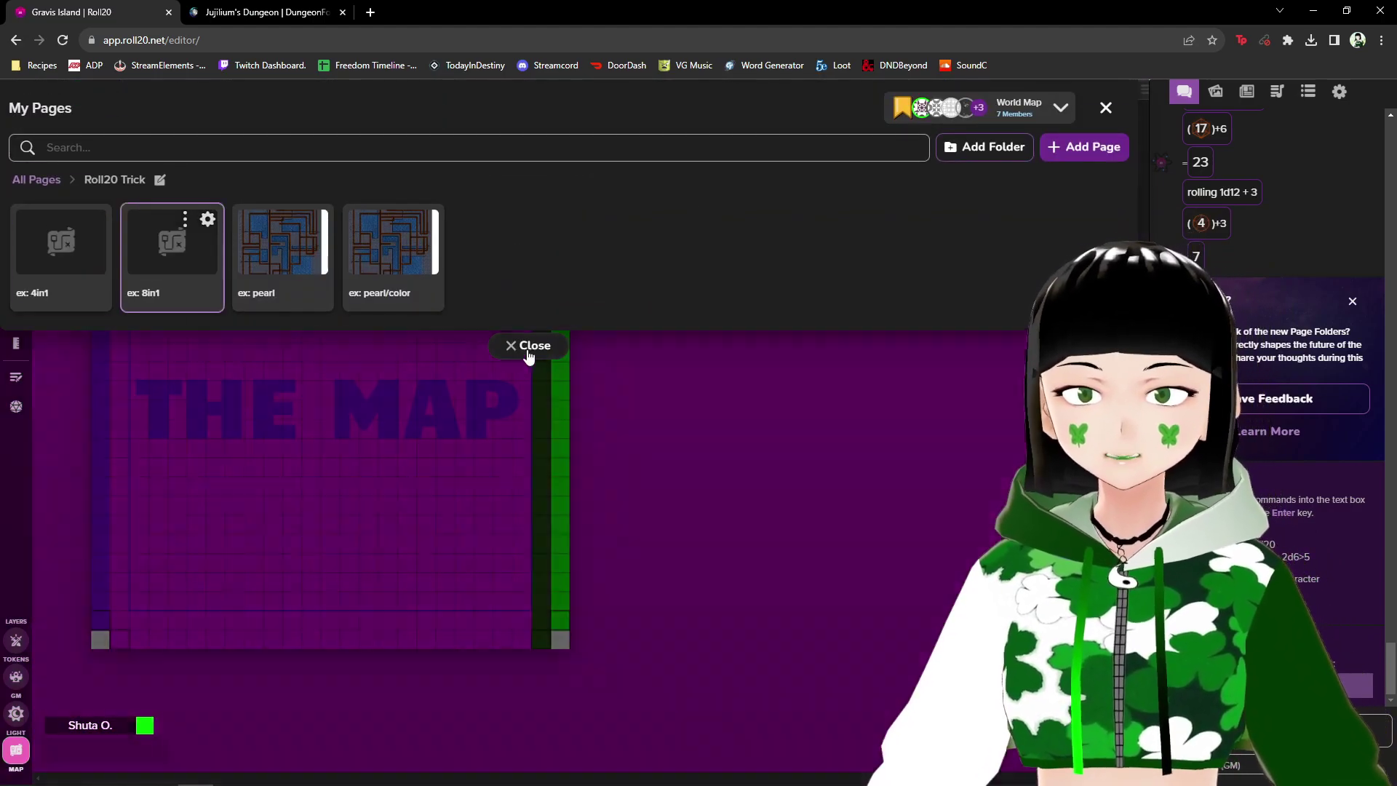
{"action": "left_click", "coordinate": [529, 348]}
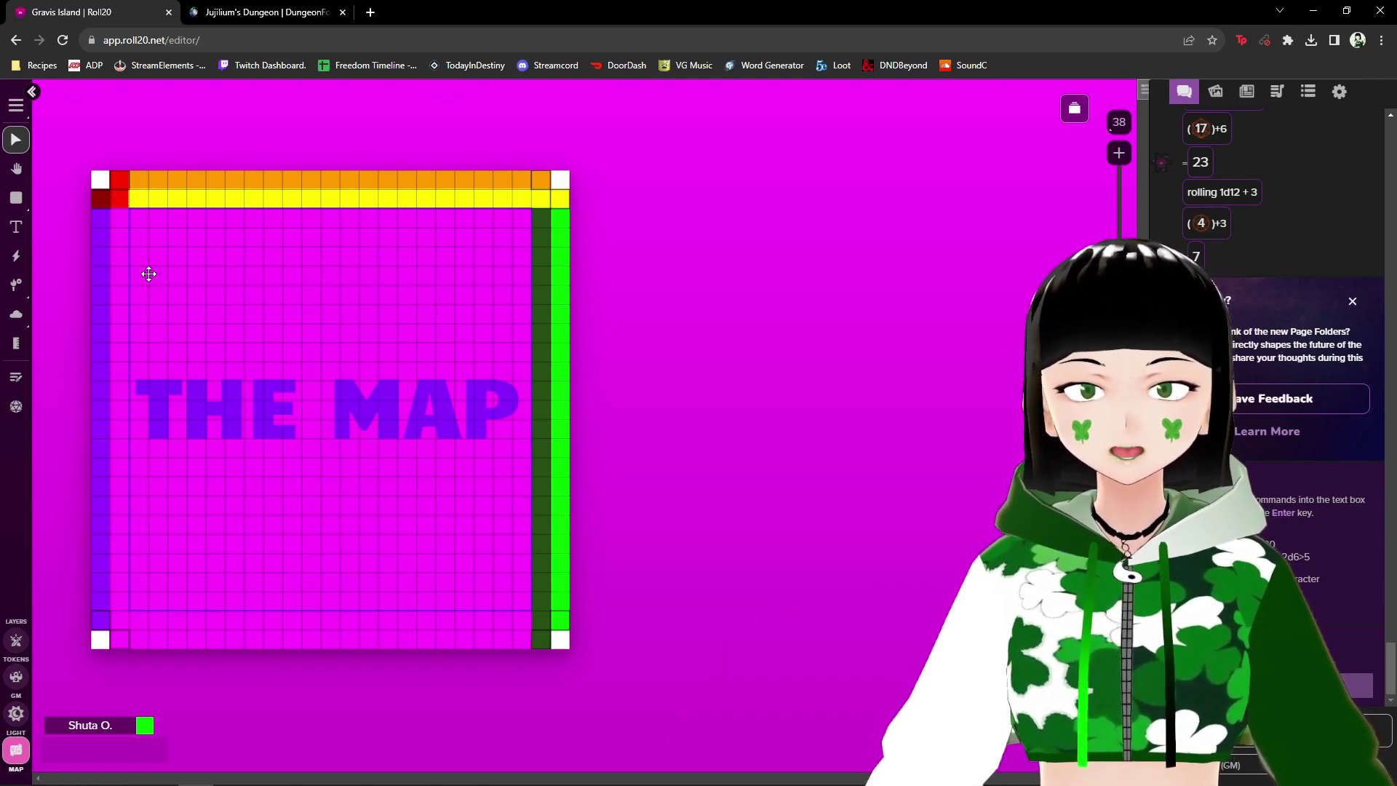
{"action": "left_click", "coordinate": [1074, 108]}
{"action": "left_click", "coordinate": [75, 294]}
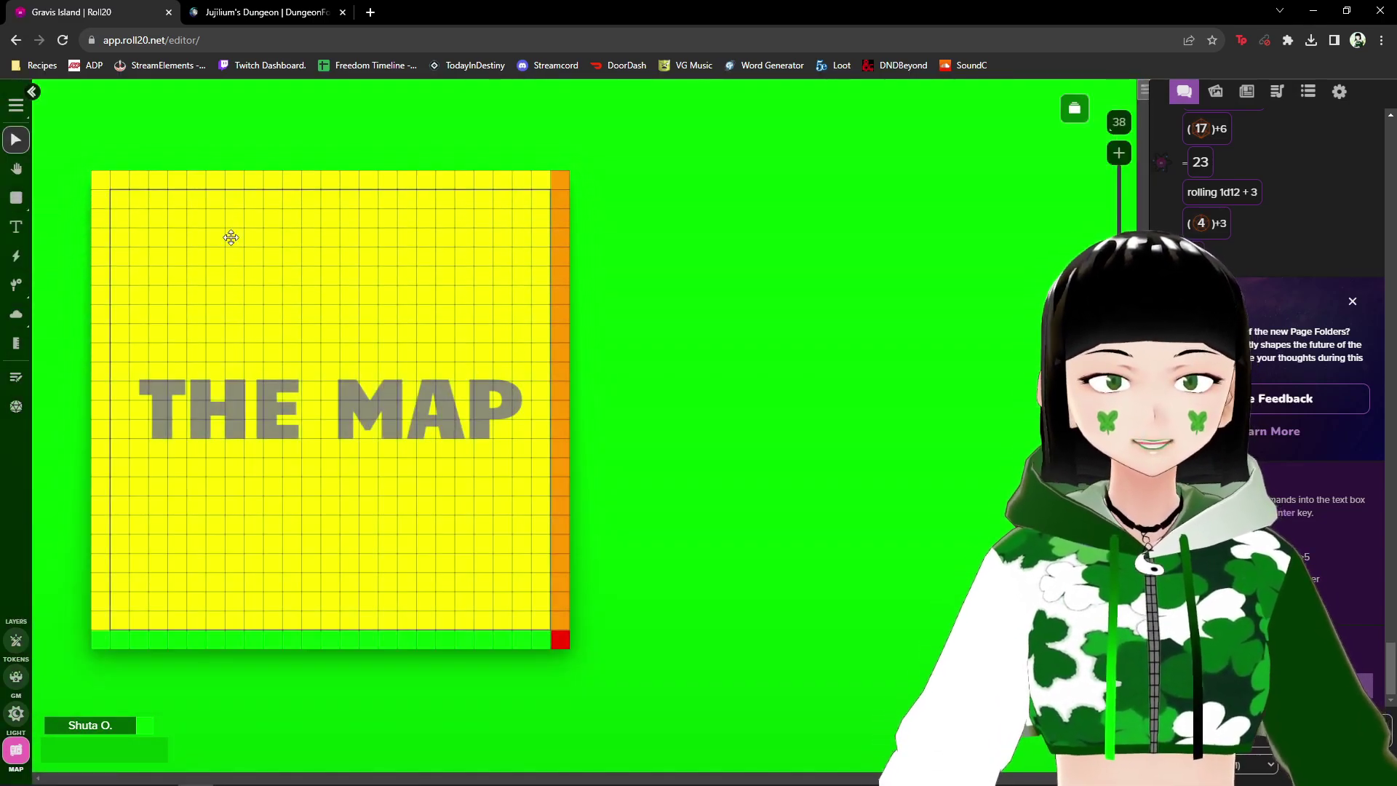
- Open the ex: pearl page and switch to the dungeon map in DungeonFog
{"action": "left_click", "coordinate": [1074, 108]}
{"action": "left_click", "coordinate": [283, 275]}
{"action": "left_click", "coordinate": [536, 351]}
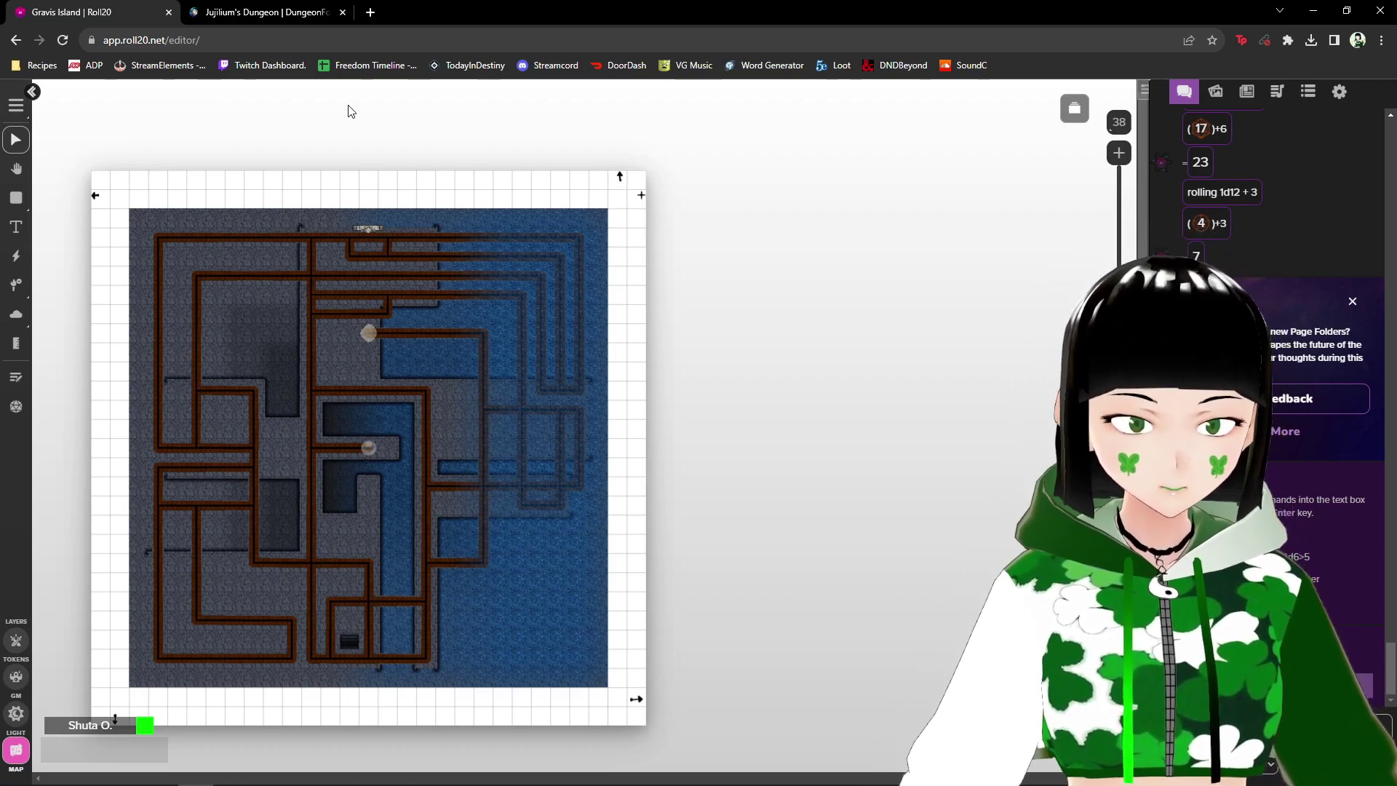
{"action": "left_click", "coordinate": [280, 13]}
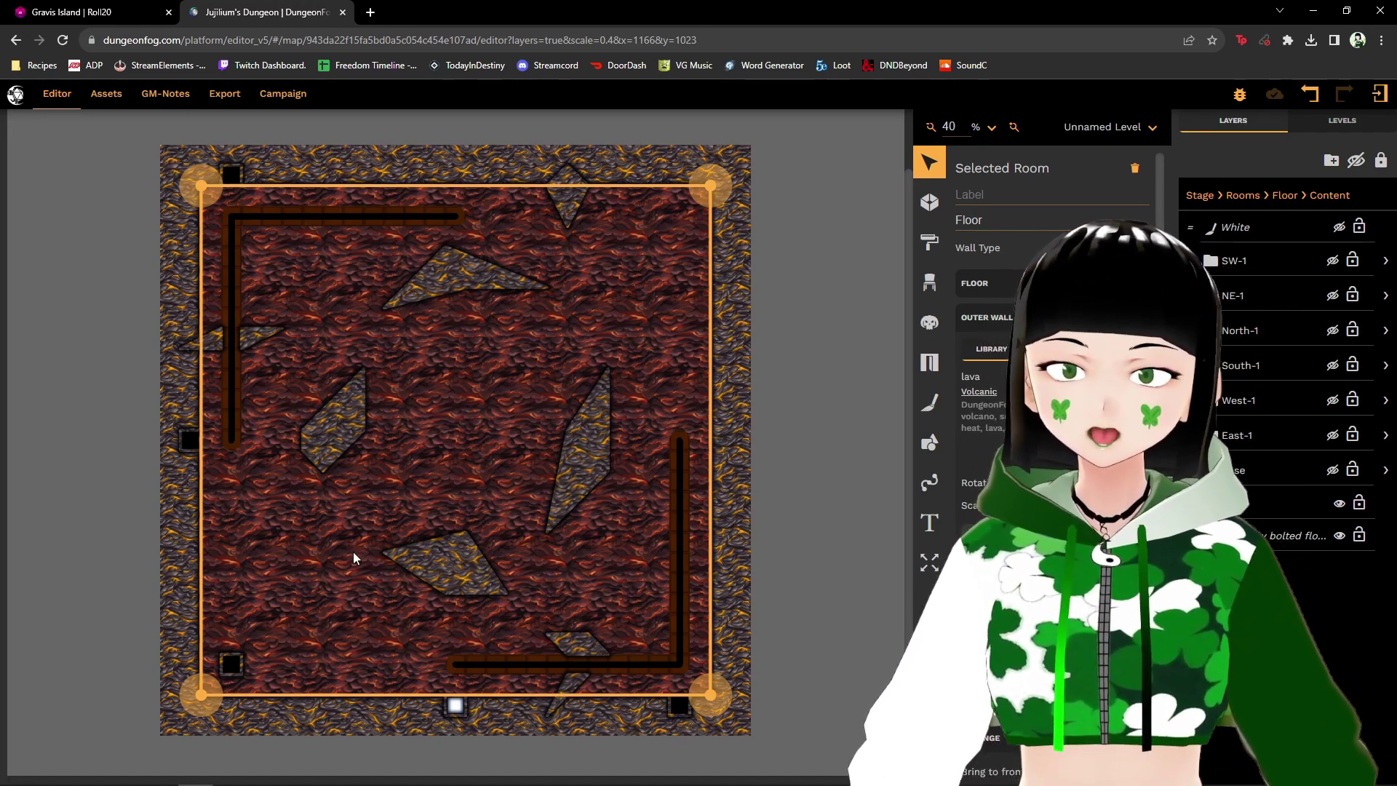
- Preview the lava layout of the Base folder by showing it and hiding it again
{"action": "scroll", "coordinate": [364, 522], "scroll_direction": "down", "scroll_amount": 1}
{"action": "scroll", "coordinate": [502, 449], "scroll_direction": "up", "scroll_amount": 2}
{"action": "scroll", "coordinate": [675, 469], "scroll_direction": "down", "scroll_amount": 2}
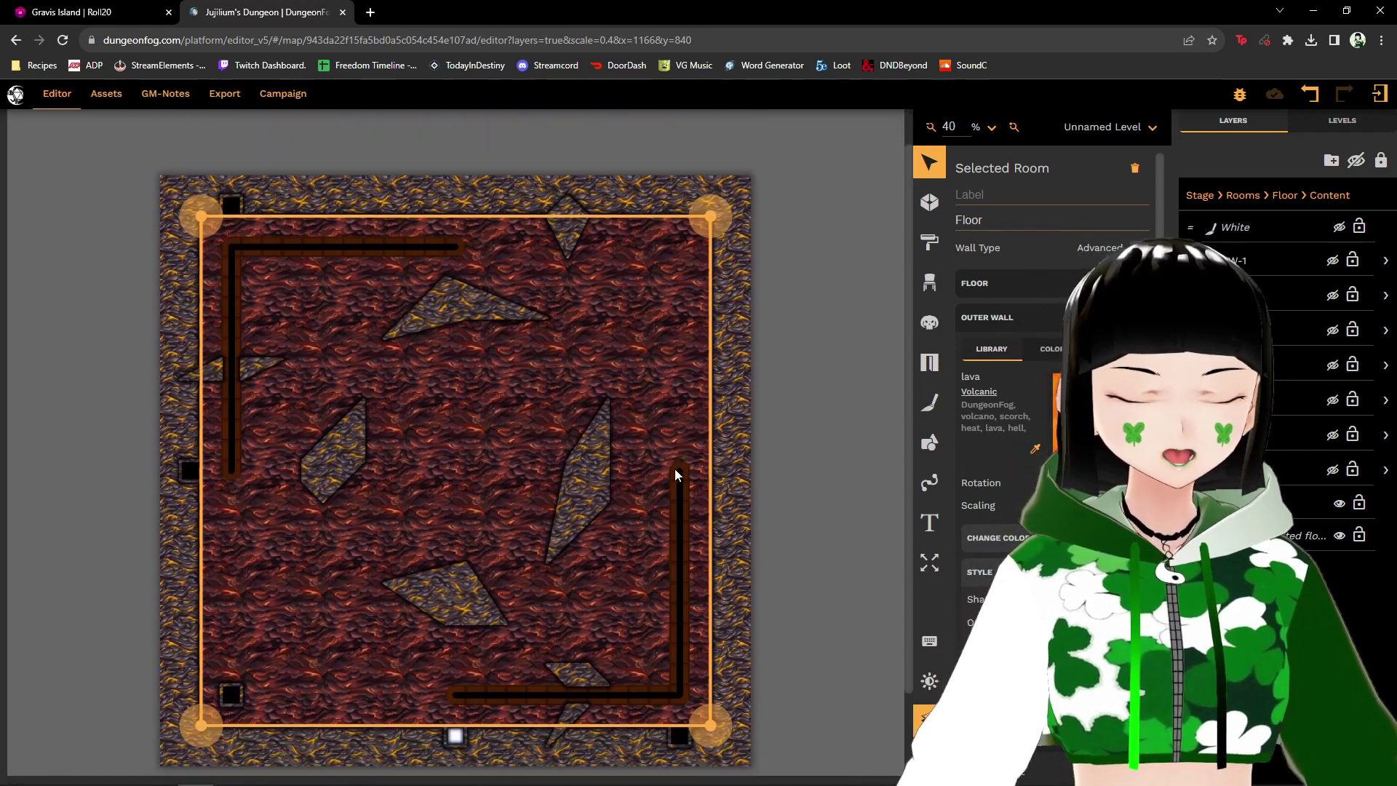
{"action": "scroll", "coordinate": [685, 473], "scroll_direction": "up", "scroll_amount": 1}
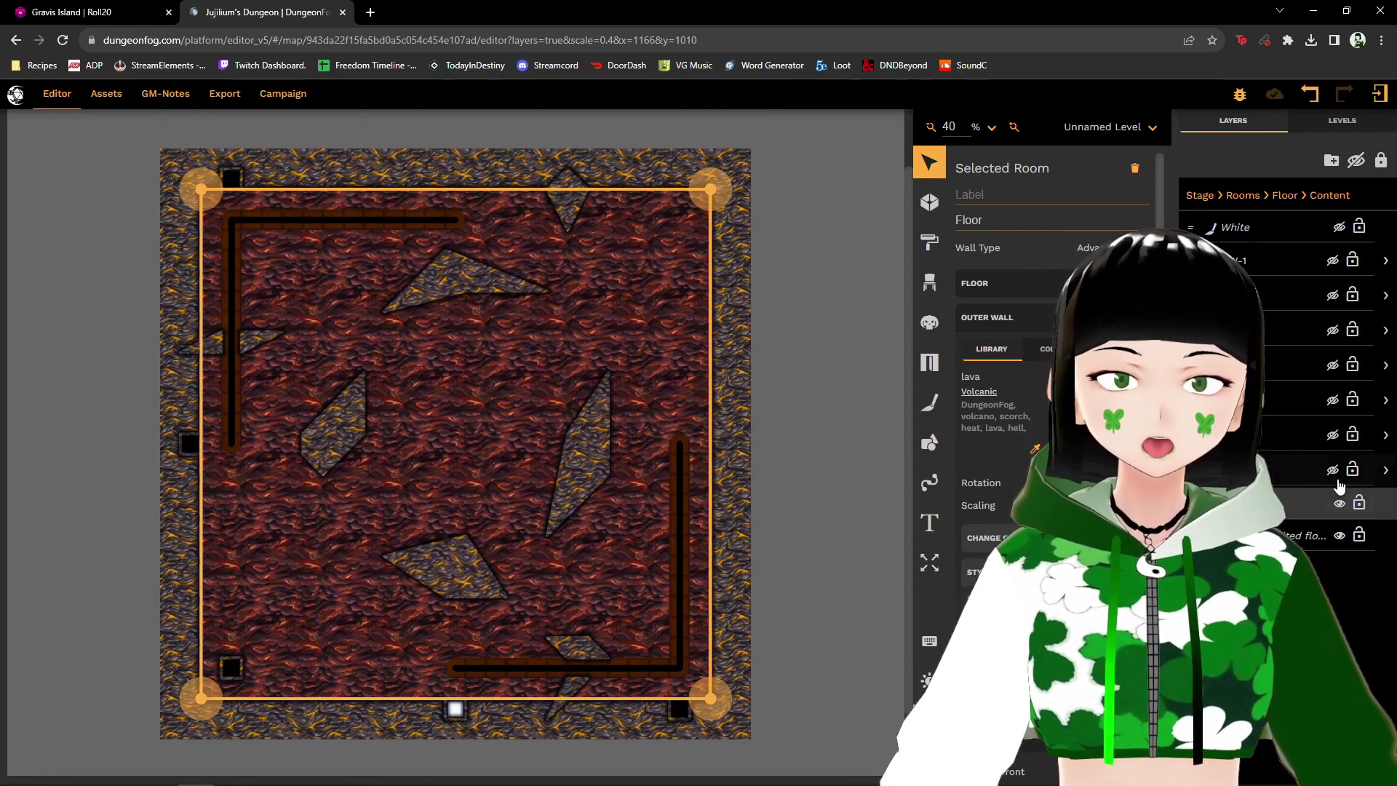
{"action": "left_click", "coordinate": [1332, 470]}
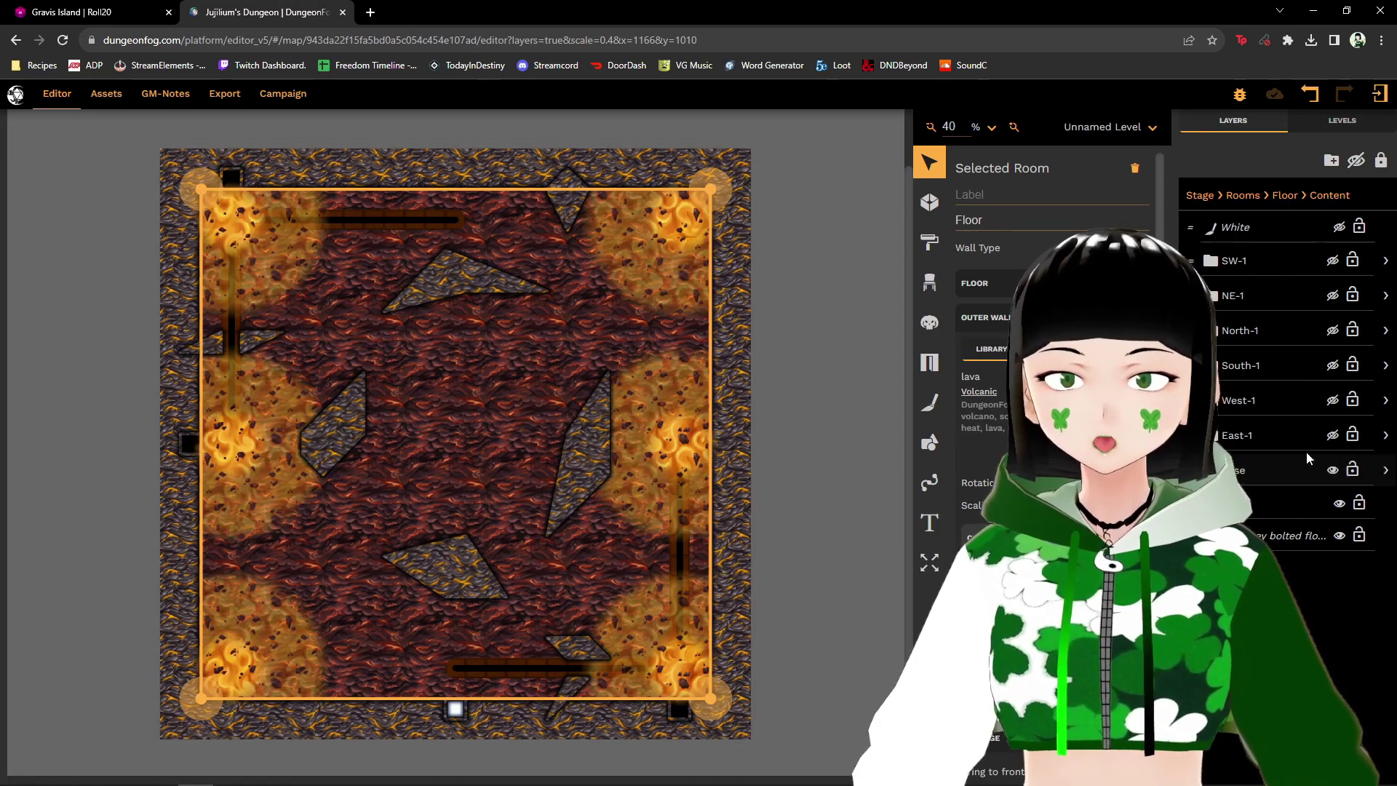
{"action": "left_click", "coordinate": [1333, 470]}
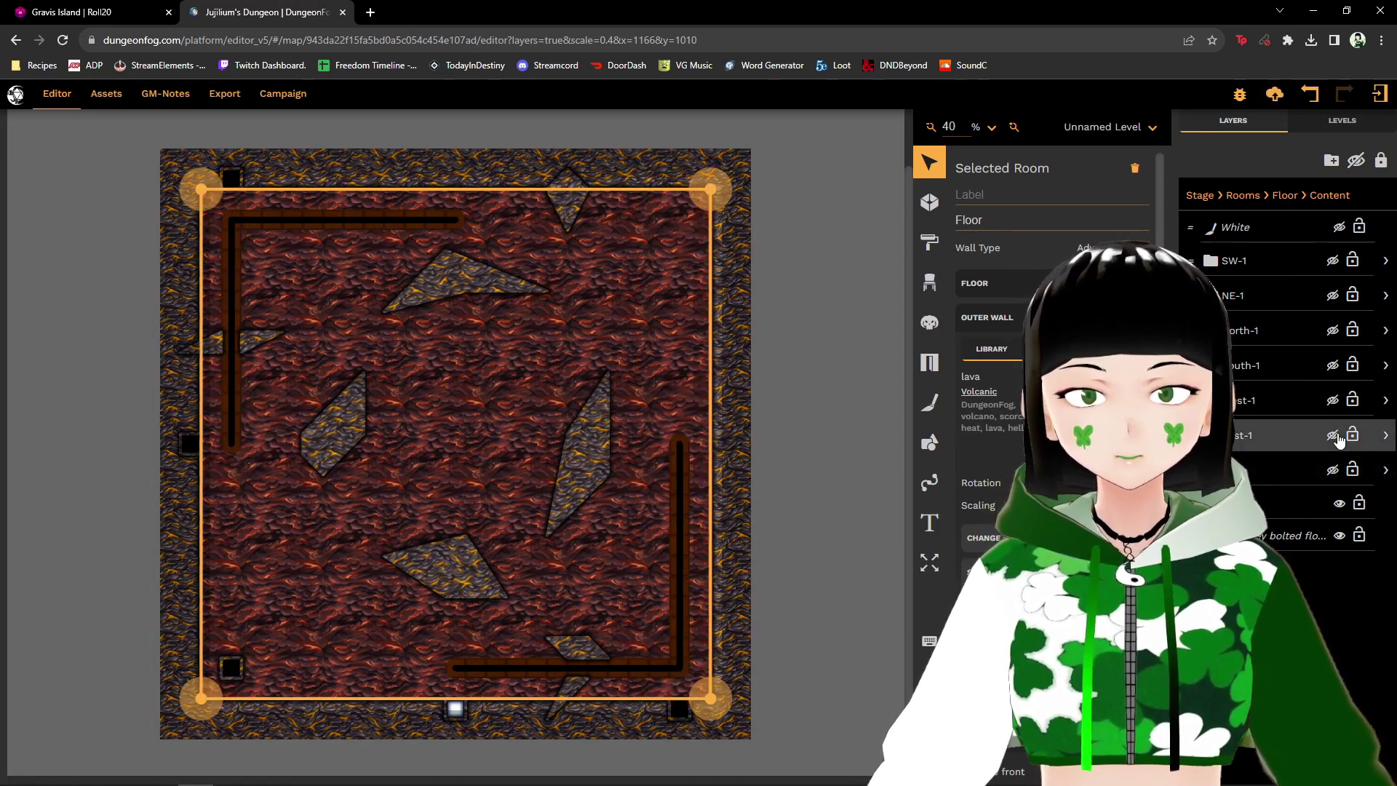
- Preview the East-1, West-1 and South-1 folders one at a time, hiding each one again
{"action": "left_click", "coordinate": [1334, 436]}
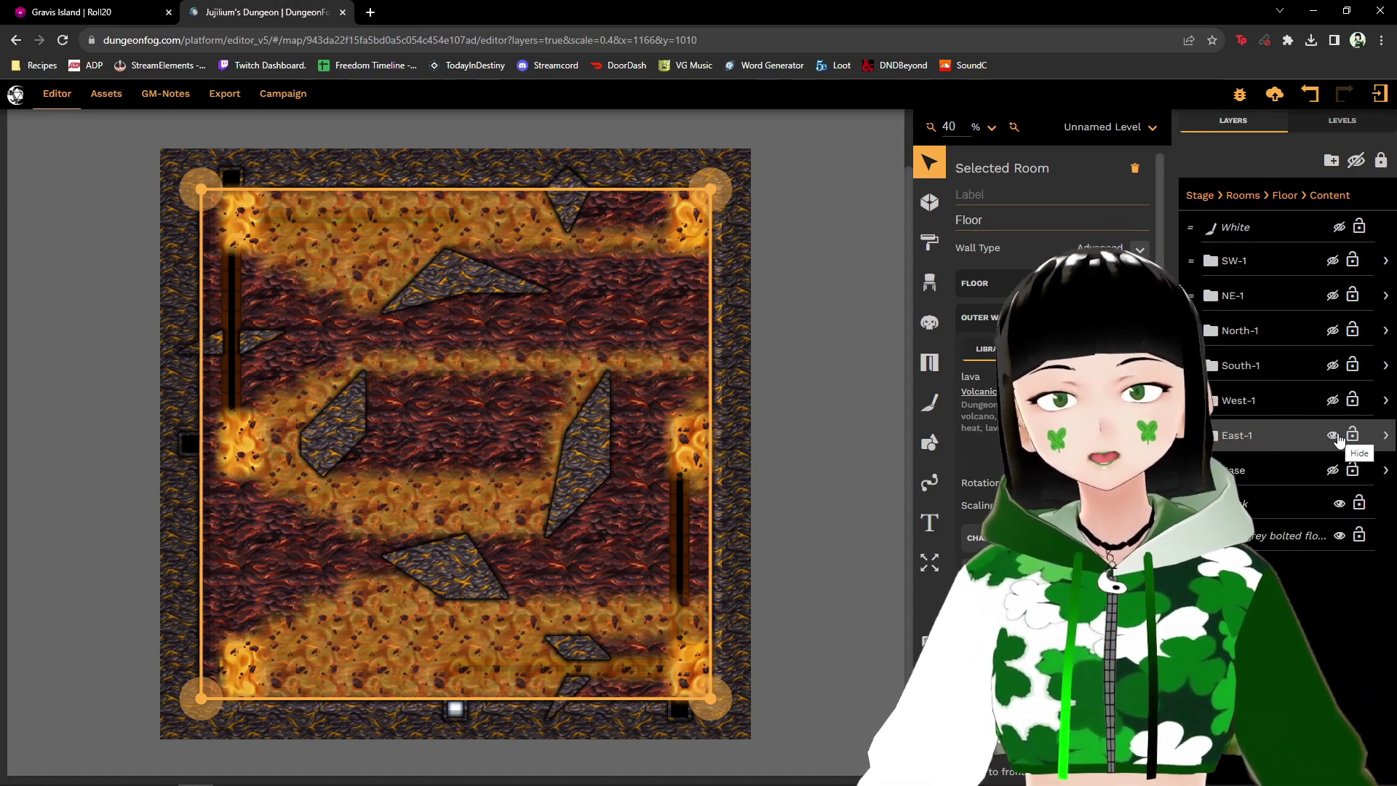
{"action": "left_click", "coordinate": [1334, 436]}
{"action": "left_click", "coordinate": [1333, 401]}
{"action": "left_click", "coordinate": [1334, 401]}
{"action": "left_click", "coordinate": [1334, 365]}
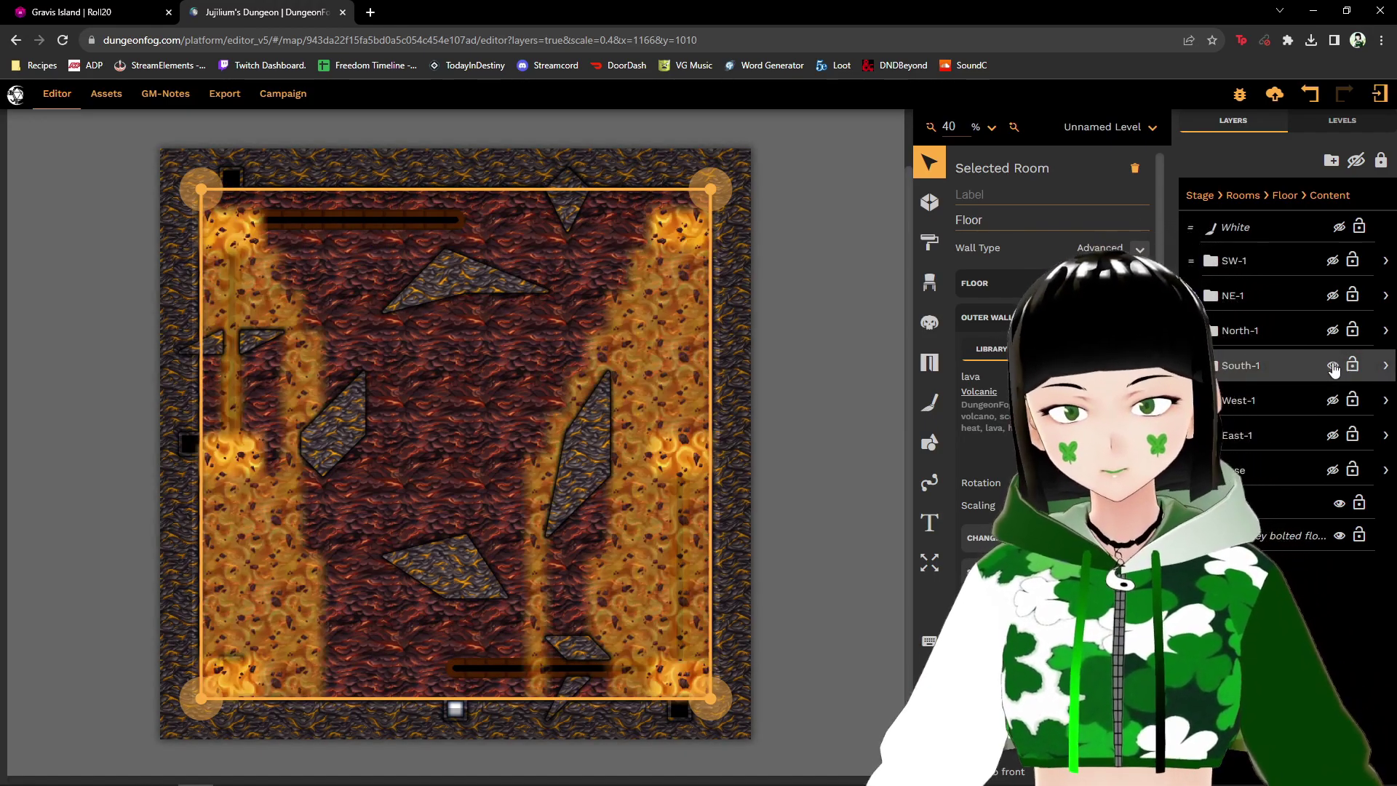
{"action": "left_click", "coordinate": [1334, 366]}
- Preview the North-1, NE-1 and SW-1 folders one at a time, hiding each one again
{"action": "left_click", "coordinate": [1332, 331]}
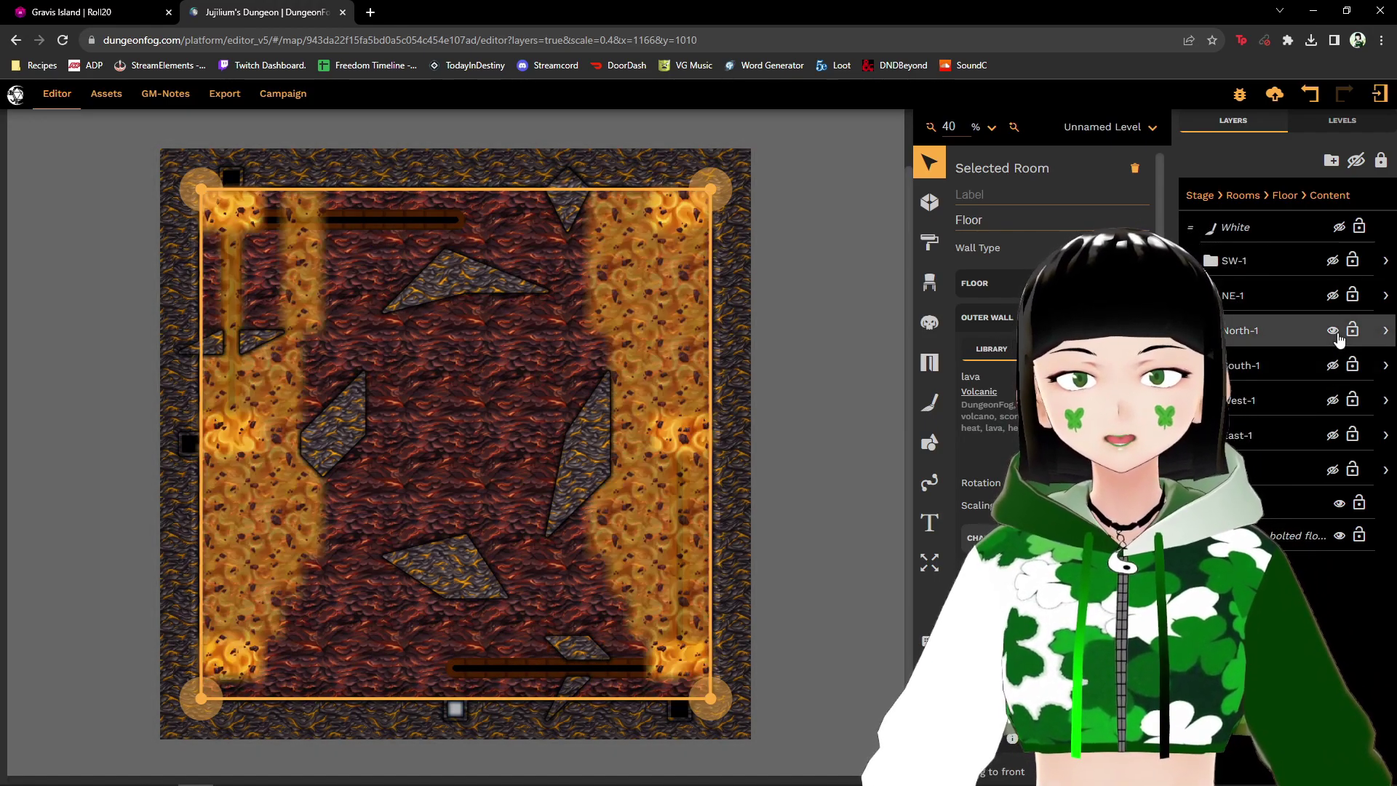
{"action": "left_click", "coordinate": [1332, 330]}
{"action": "left_click", "coordinate": [1333, 296]}
{"action": "left_click", "coordinate": [1332, 296]}
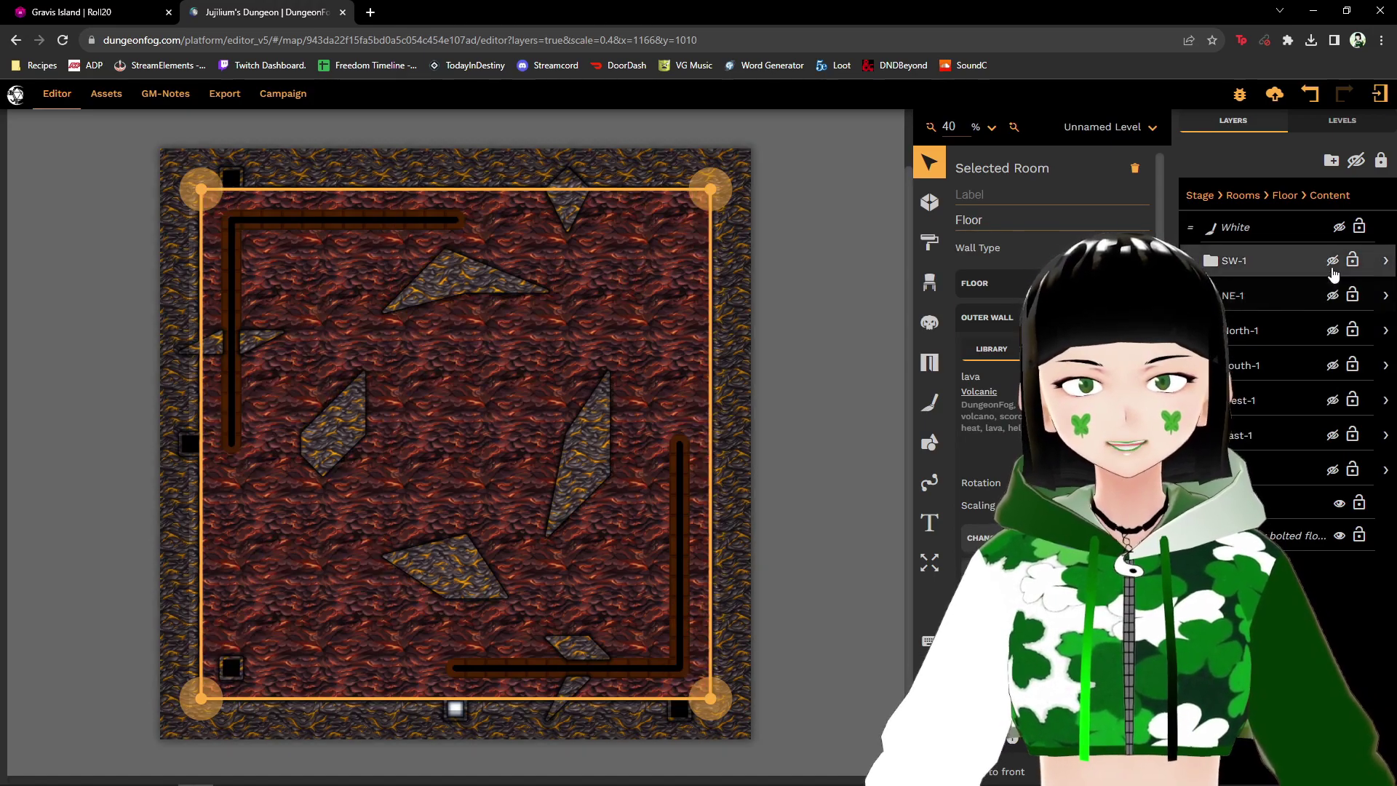
{"action": "left_click", "coordinate": [1332, 260]}
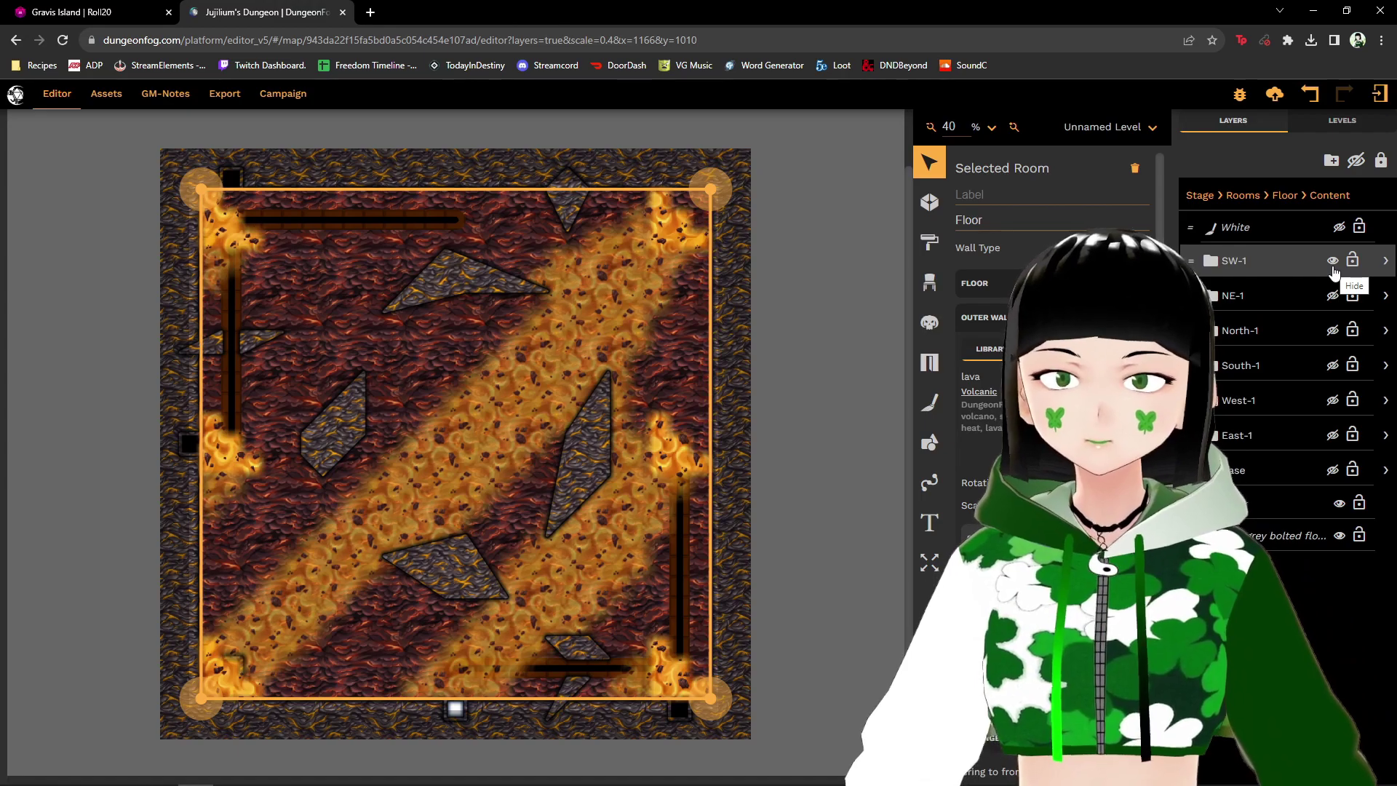
{"action": "left_click", "coordinate": [1332, 261]}
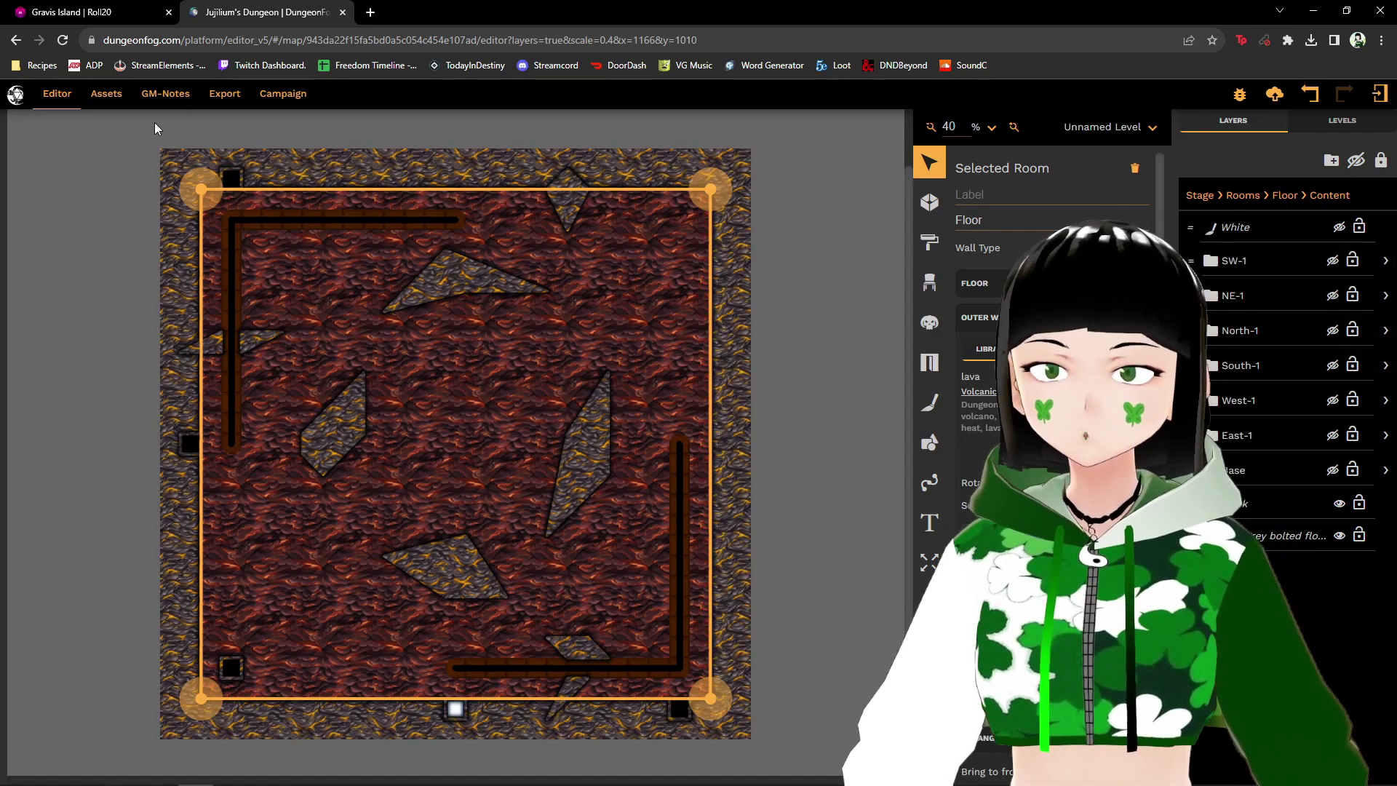
- Export the plain map version from DungeonFog and view the whole image in Autodesk SketchBook
{"action": "left_click", "coordinate": [224, 94]}
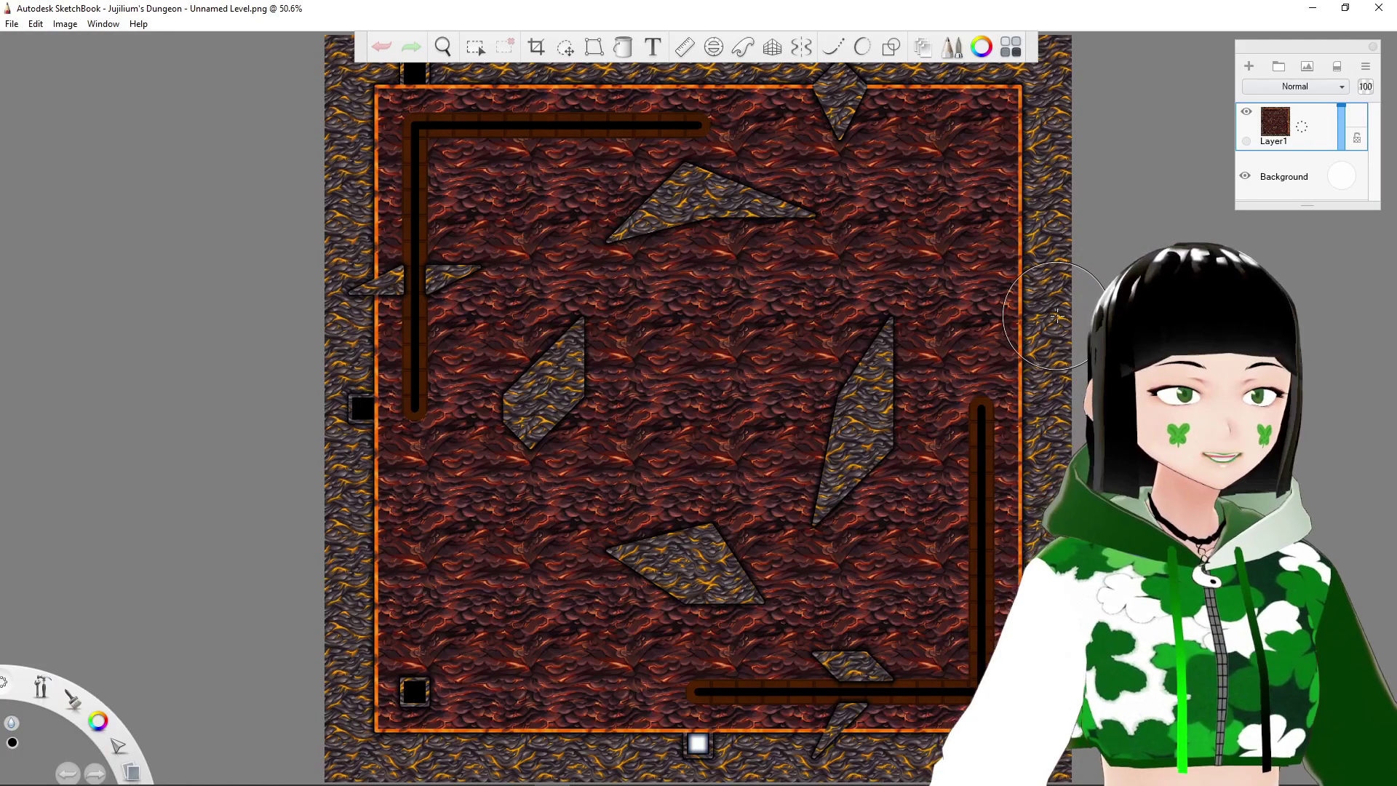
{"action": "left_click", "coordinate": [443, 47]}
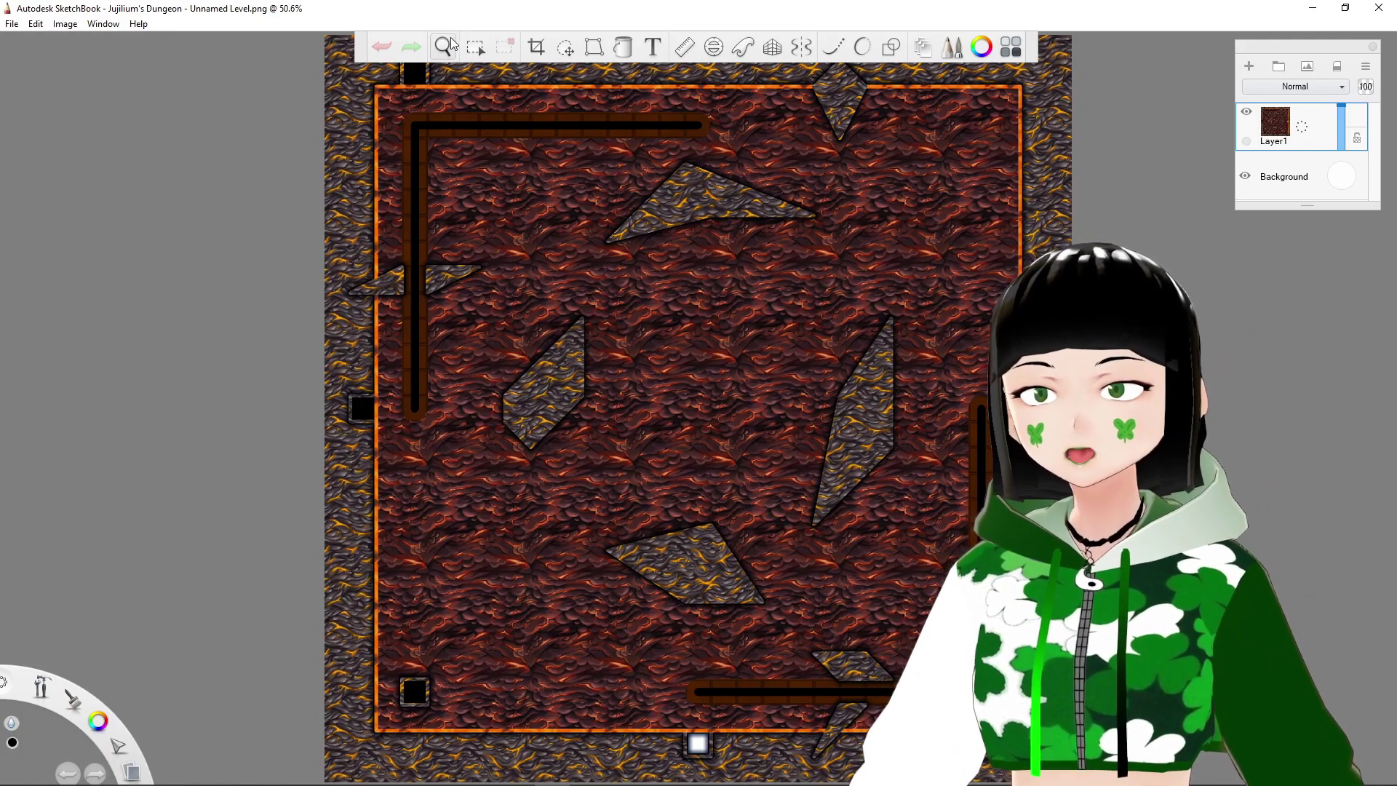
{"action": "left_click_drag", "start_coordinate": [551, 298], "coordinate": [791, 350]}
{"action": "left_click_drag", "start_coordinate": [779, 415], "coordinate": [831, 411]}
{"action": "left_click", "coordinate": [836, 365]}
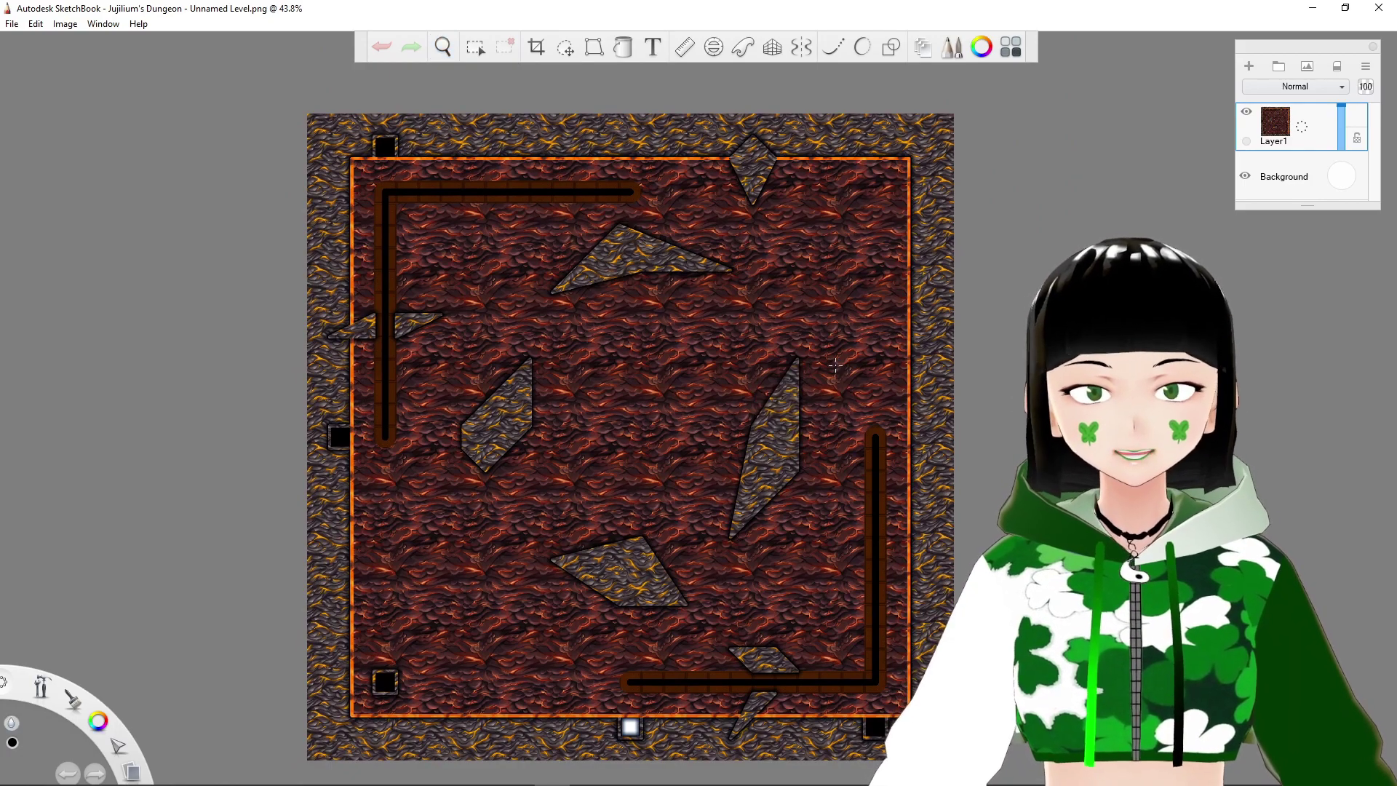
- Check the map's pixel dimensions in the Image Size settings without changing them
{"action": "left_click", "coordinate": [69, 25]}
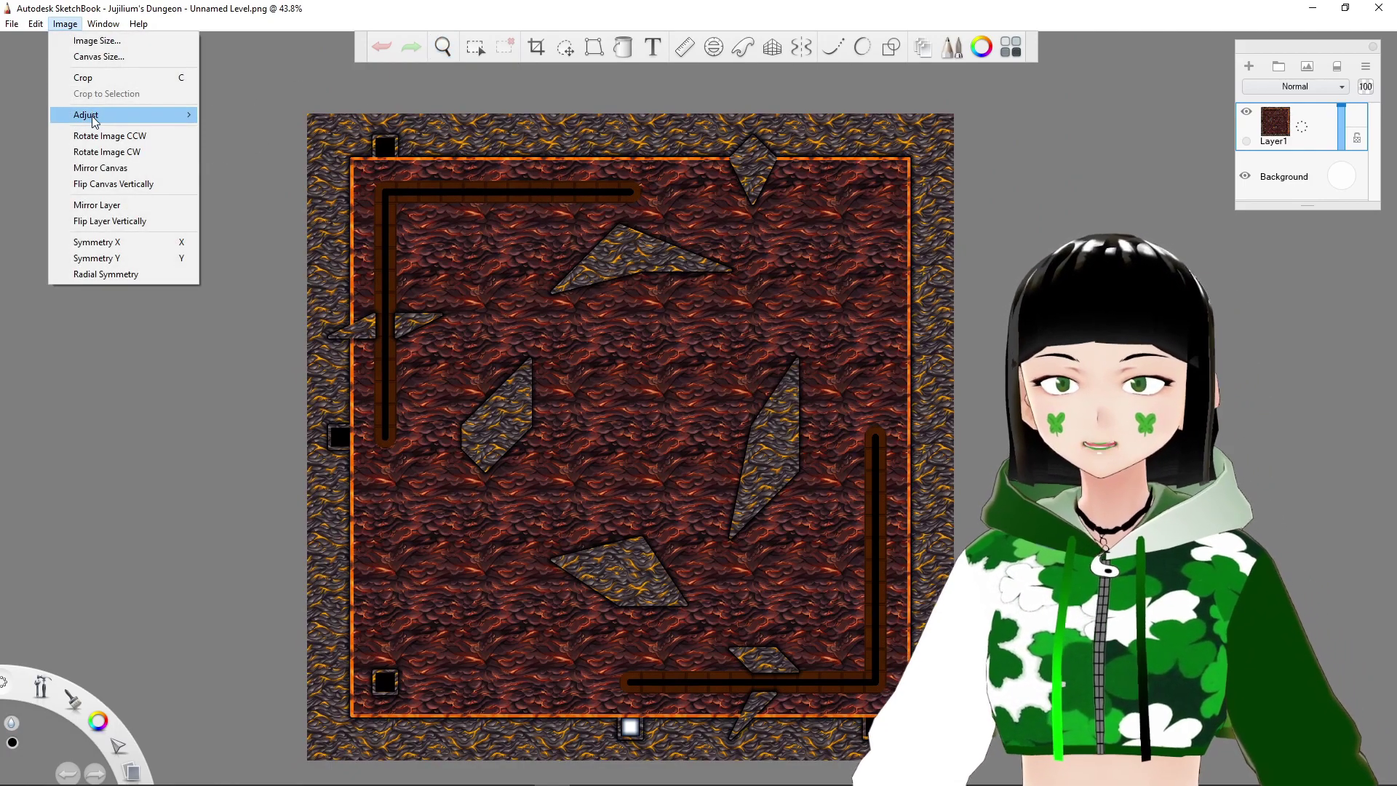
{"action": "mouse_move", "coordinate": [93, 121]}
{"action": "mouse_move", "coordinate": [111, 29]}
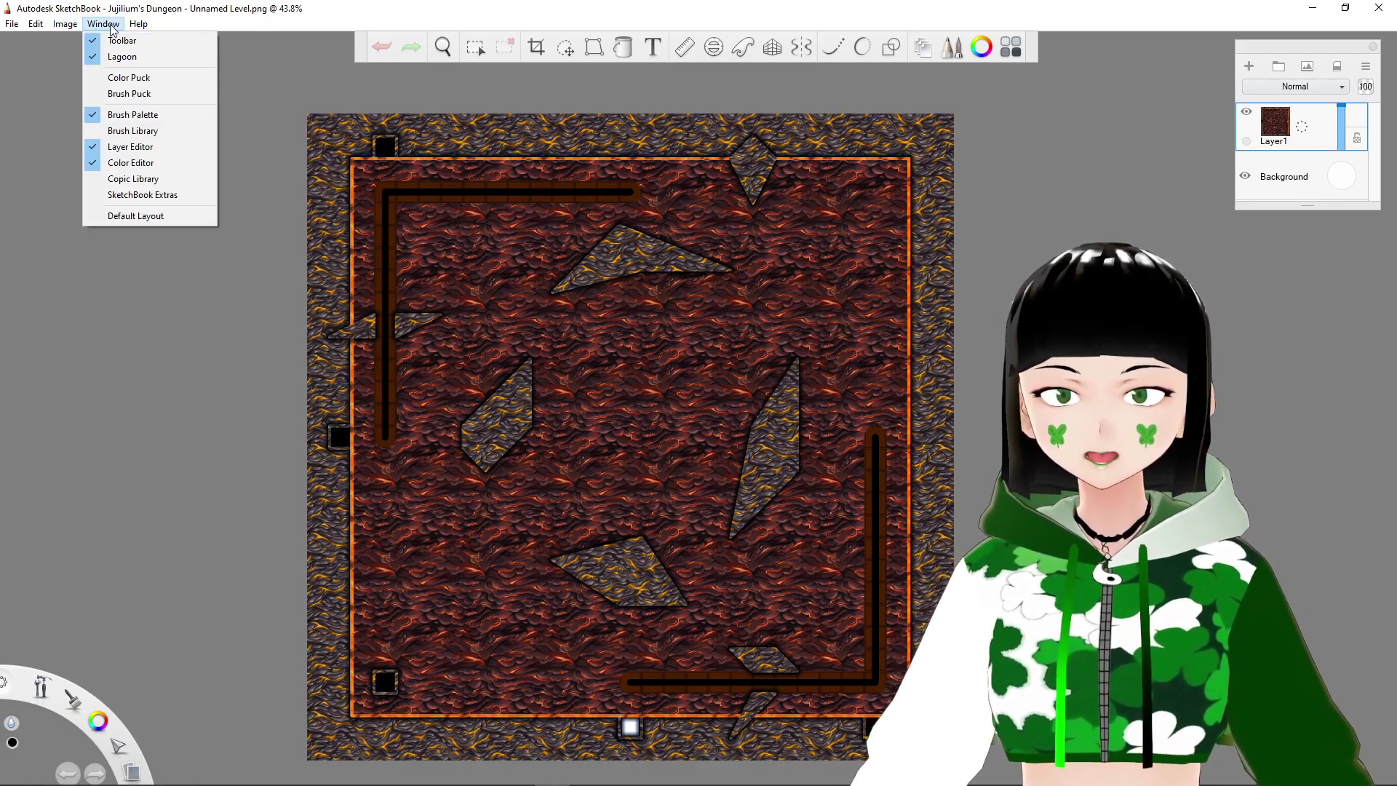
{"action": "mouse_move", "coordinate": [43, 27]}
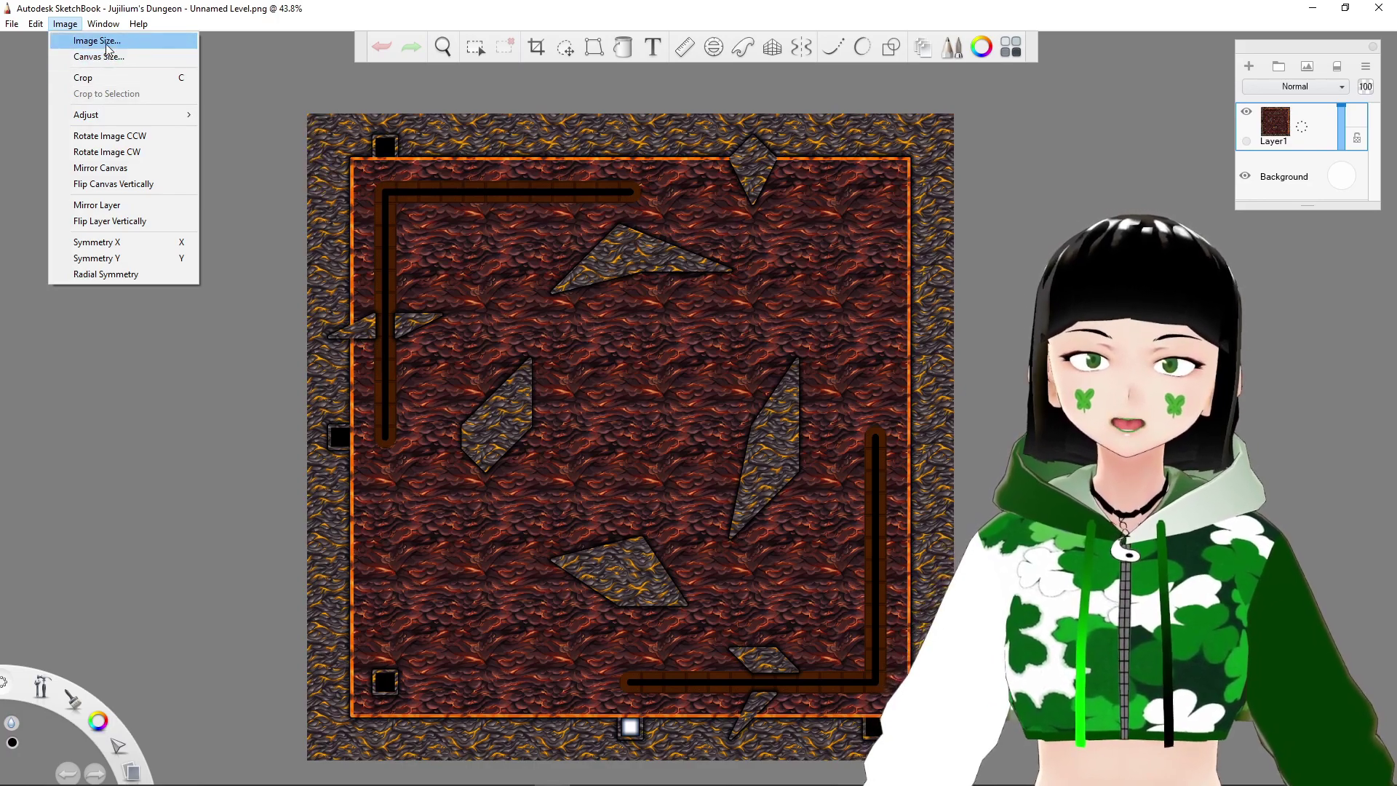
{"action": "left_click", "coordinate": [107, 45]}
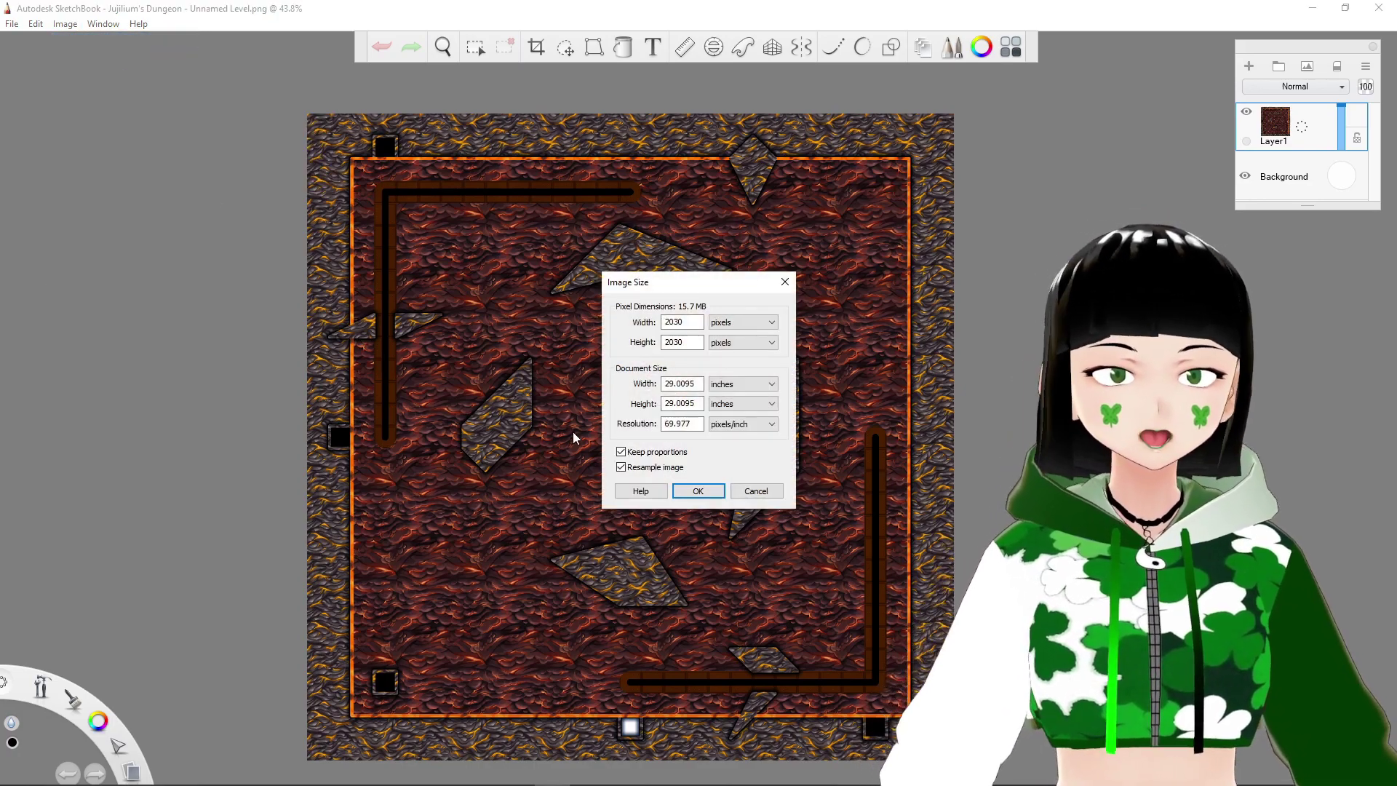
{"action": "left_click", "coordinate": [757, 489]}
- Enlarge the canvas to 2100 by 2100 pixels with the image anchored at its lower-left corner, and save the file
{"action": "left_click", "coordinate": [64, 24]}
{"action": "left_click", "coordinate": [101, 60]}
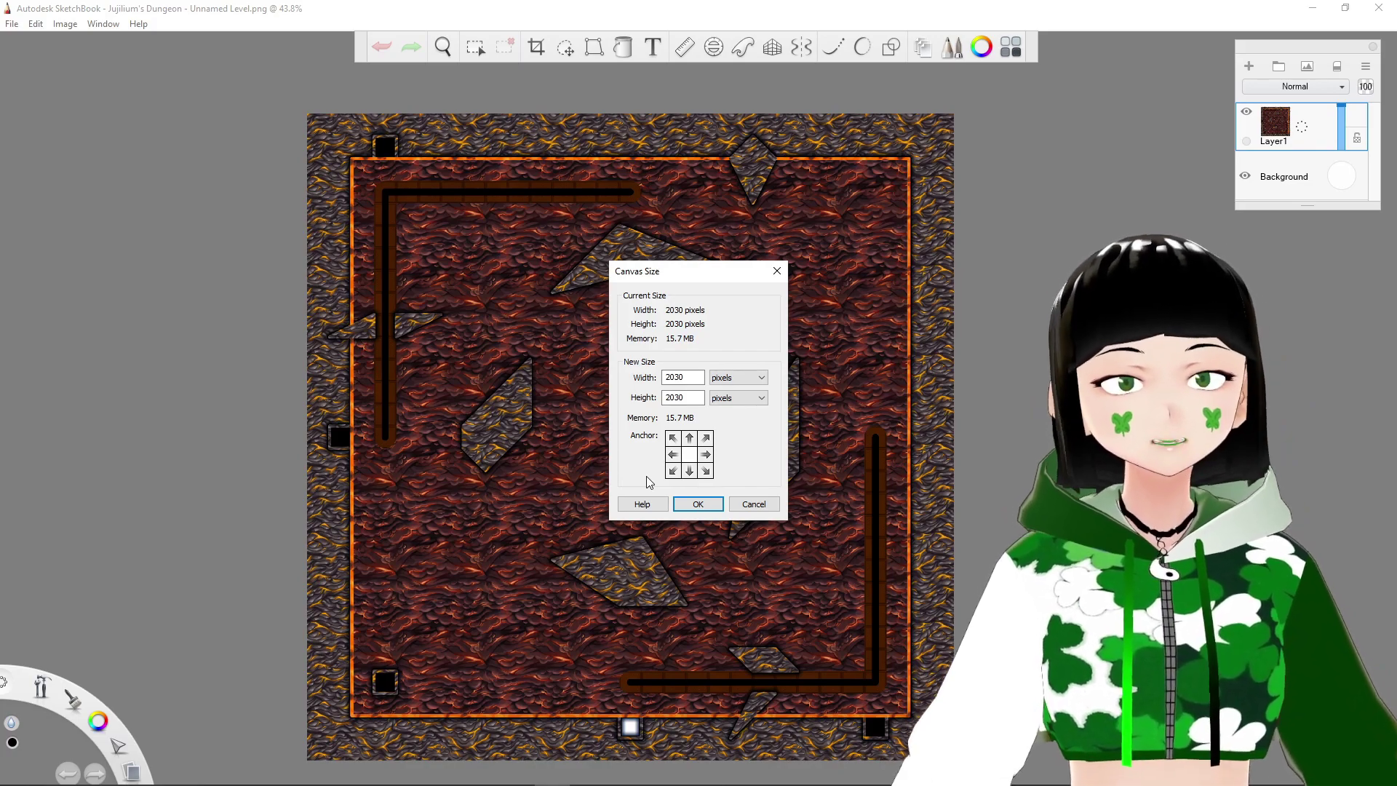
{"action": "left_click", "coordinate": [674, 471]}
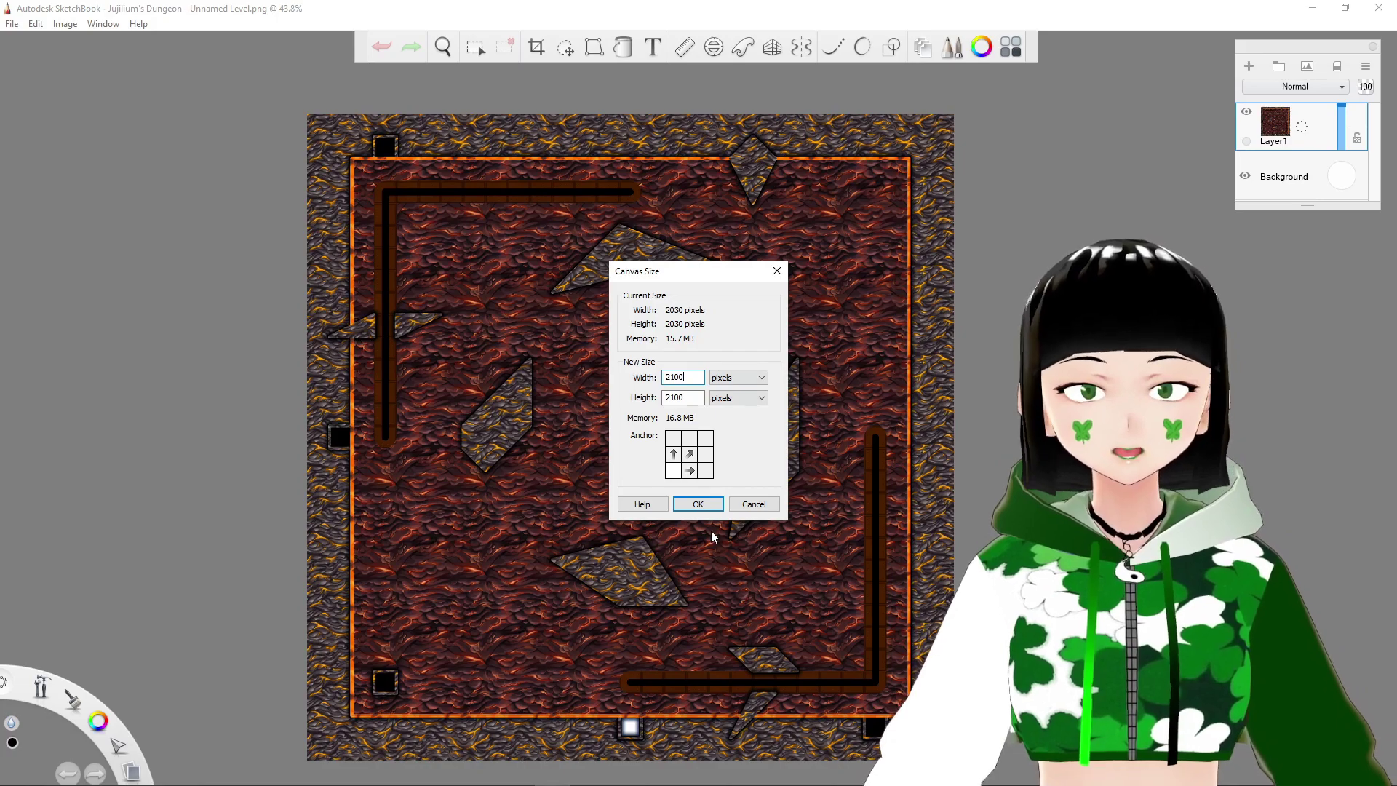
{"action": "left_click", "coordinate": [707, 502]}
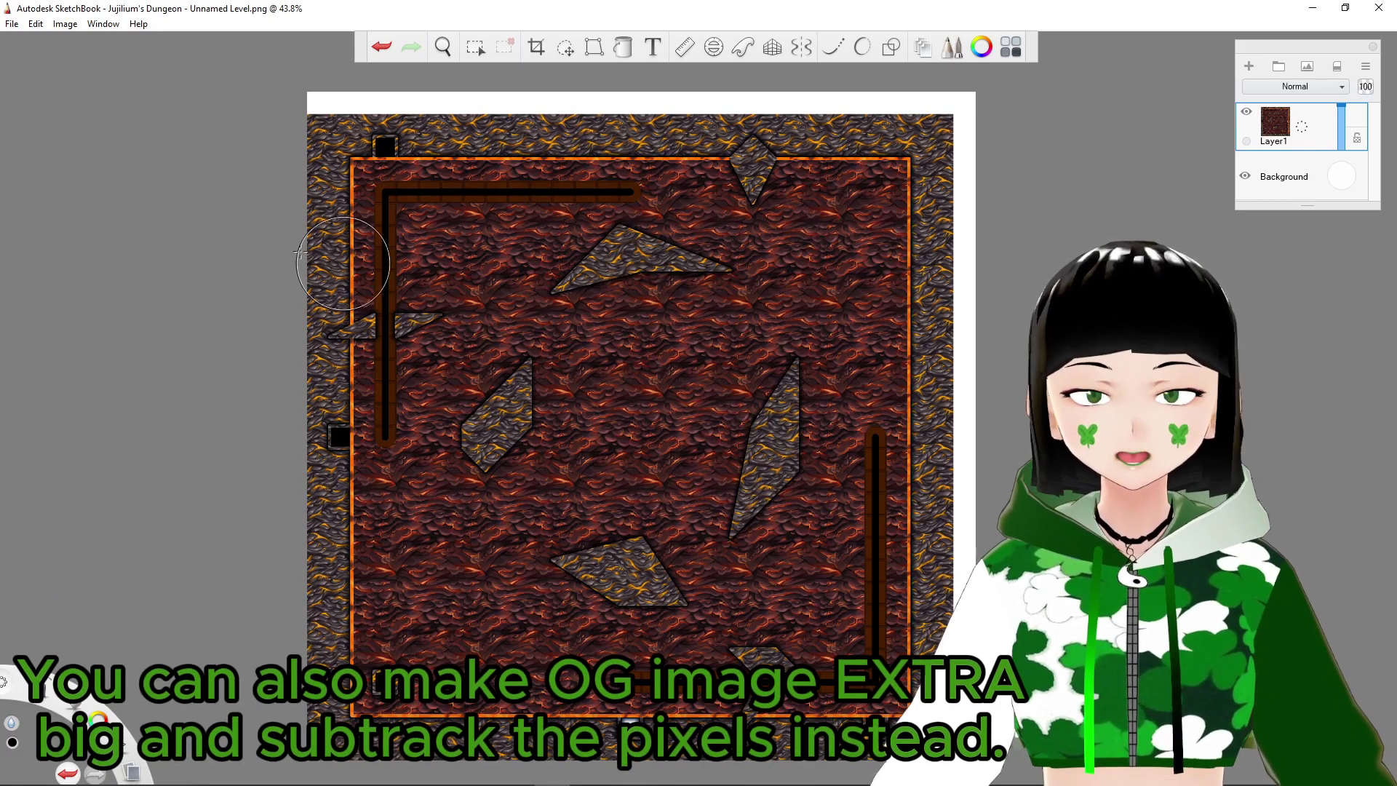
{"action": "left_click", "coordinate": [15, 27]}
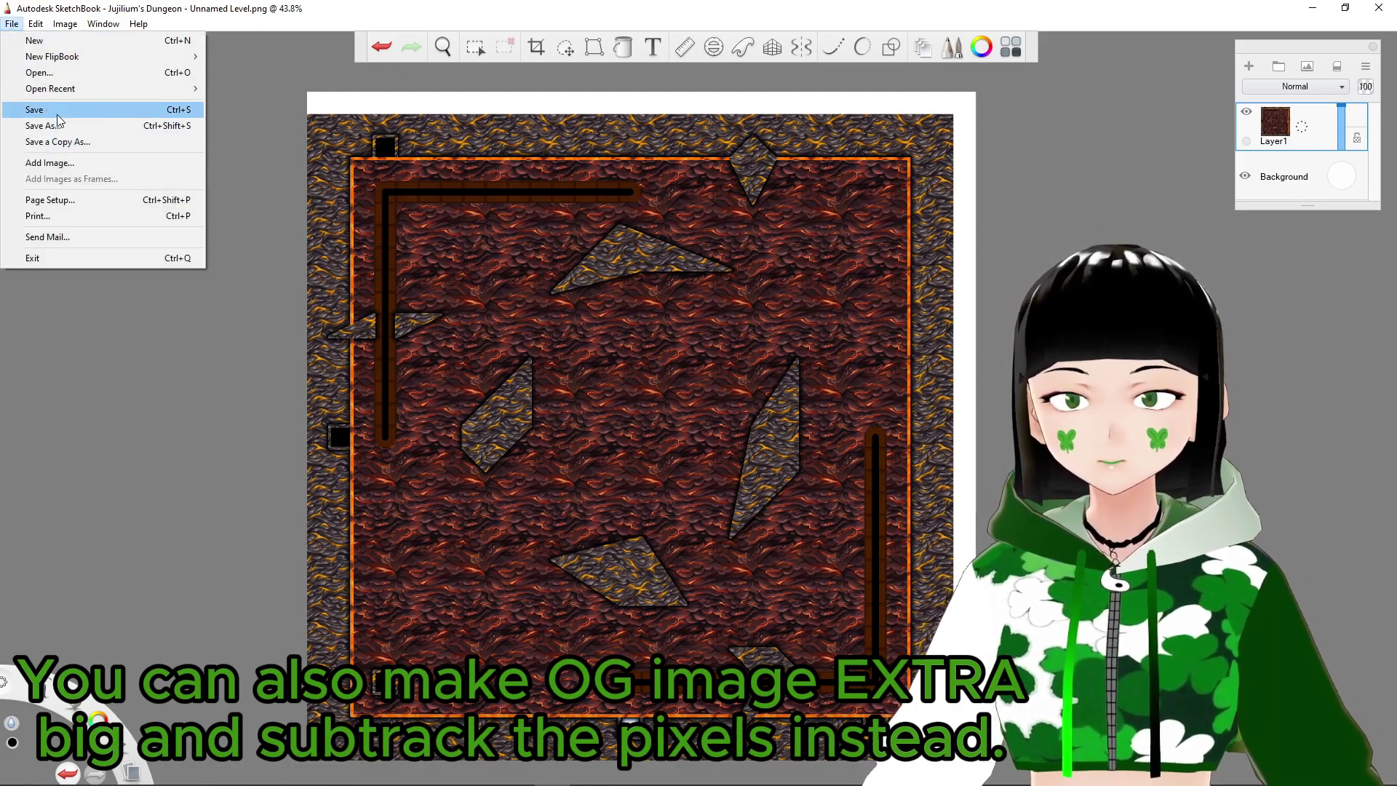
{"action": "left_click", "coordinate": [80, 119]}
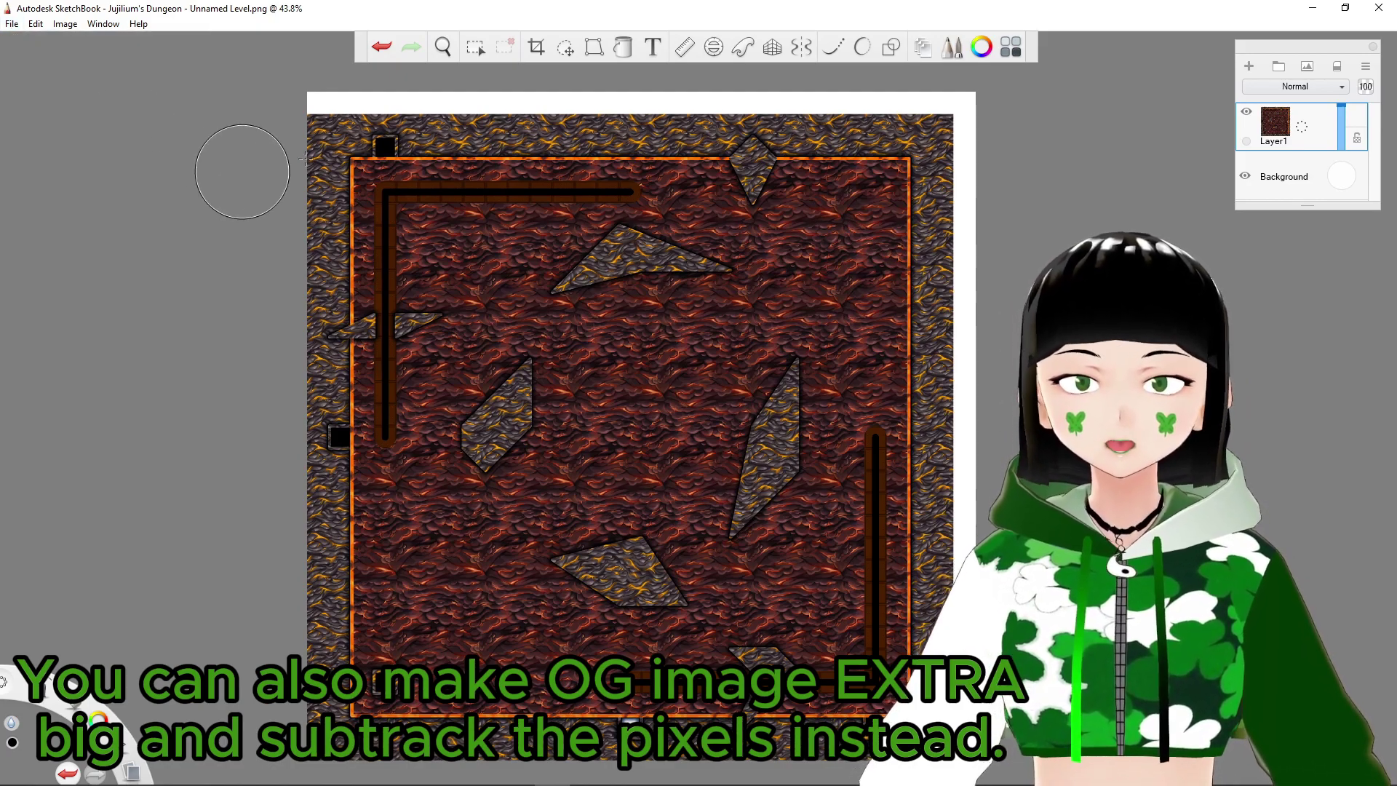
- Close SketchBook, return to the DungeonFog editor and show the East-1 folder of the Floor room
{"action": "left_click", "coordinate": [1380, 9]}
{"action": "left_click", "coordinate": [57, 93]}
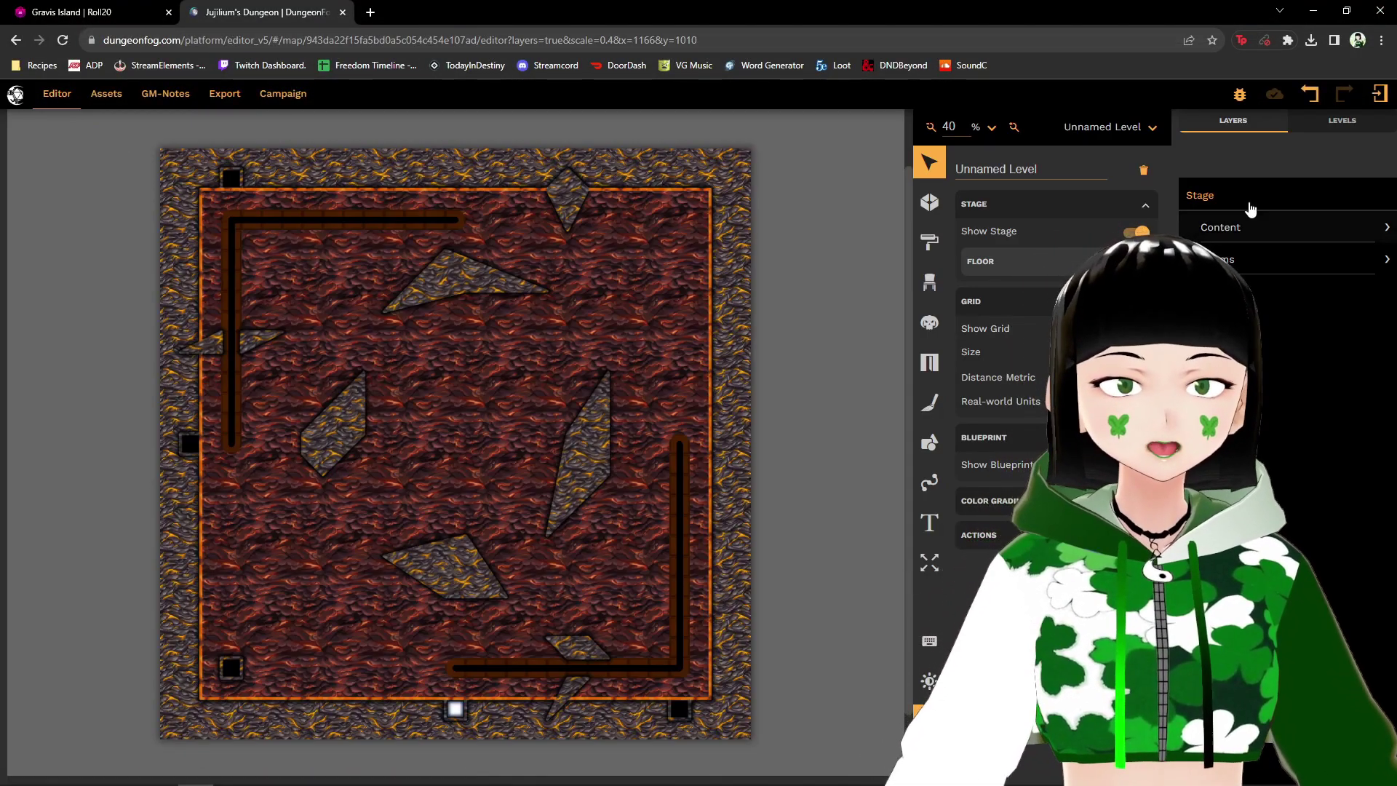
{"action": "left_click", "coordinate": [468, 404]}
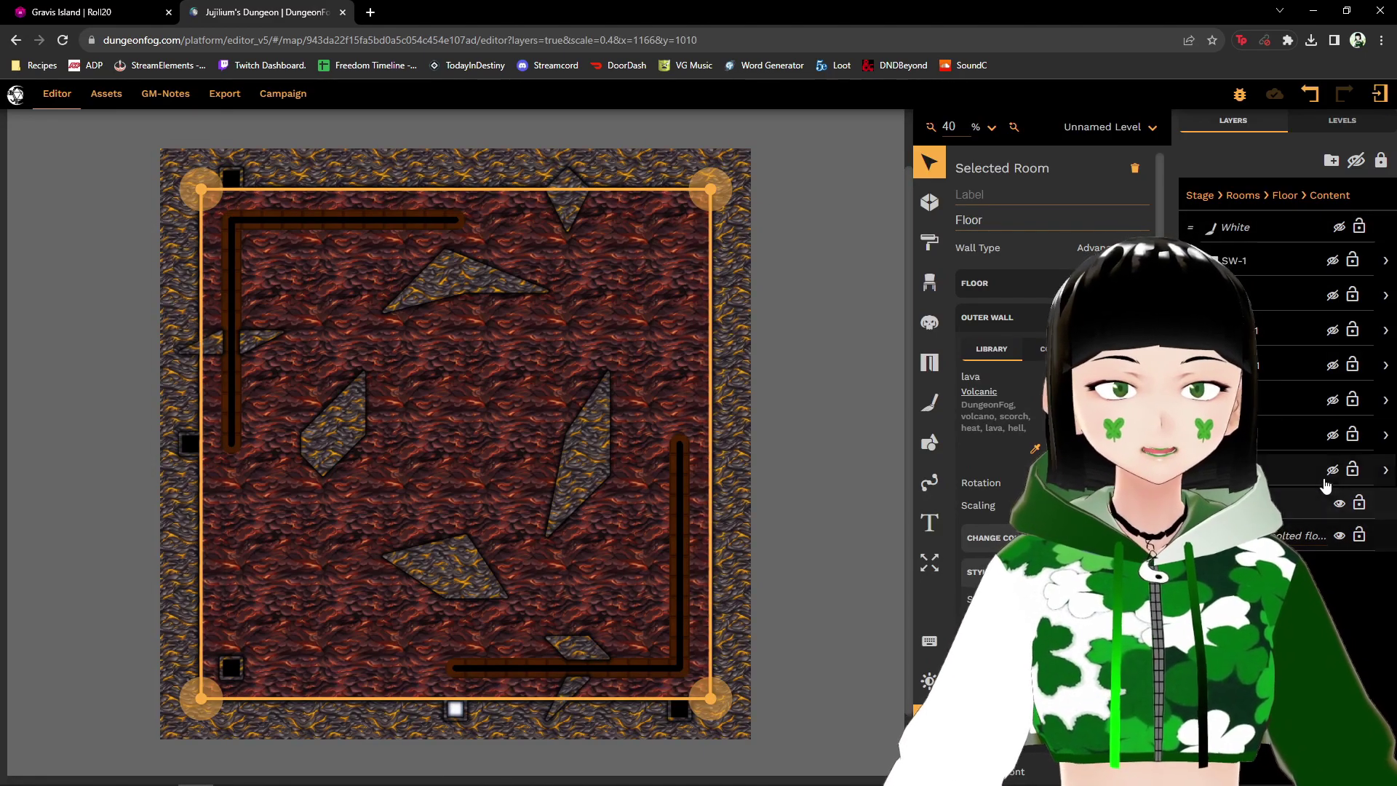
{"action": "left_click", "coordinate": [1333, 434]}
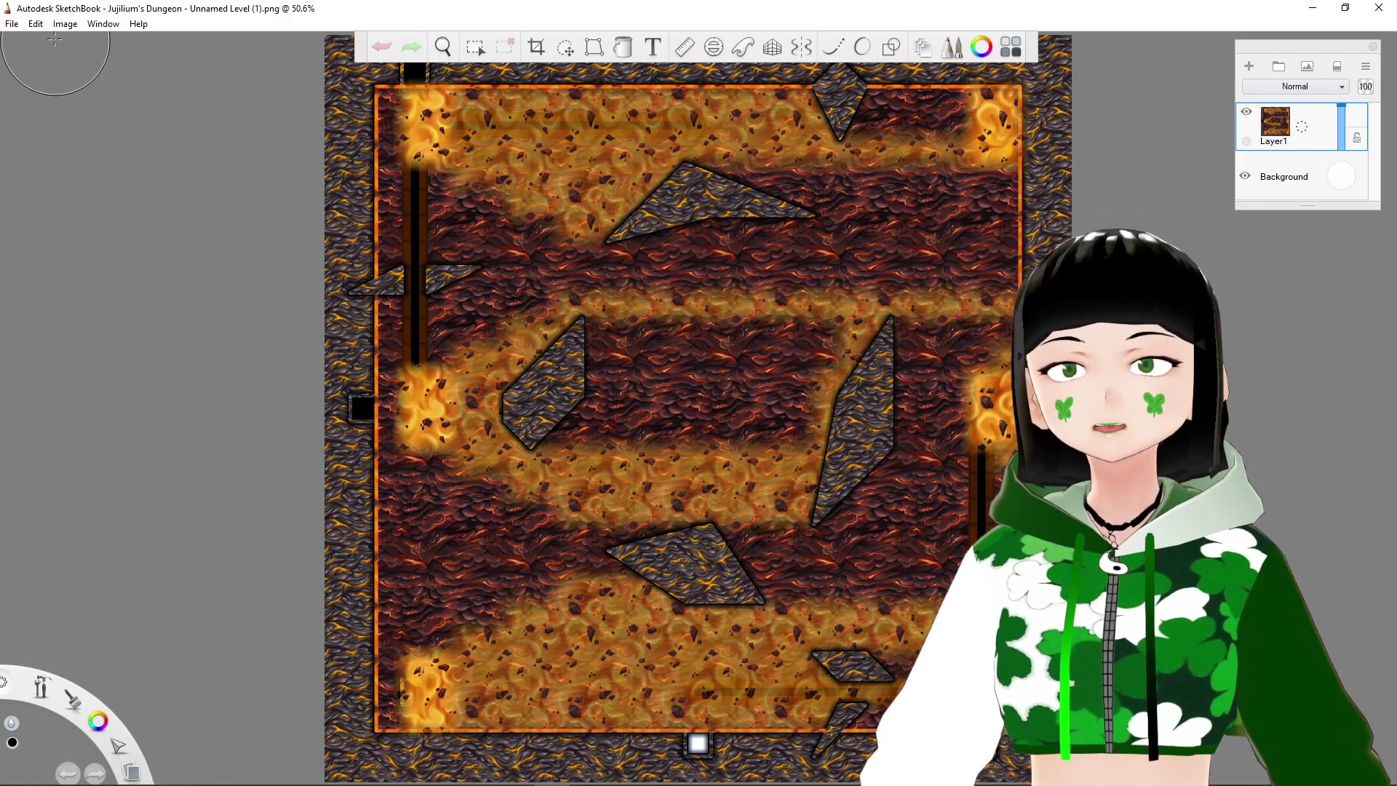
- Enlarge the East-1 image's canvas with the map anchored at its upper-left corner, adding white strips along the right and lower edges
{"action": "left_click", "coordinate": [65, 24]}
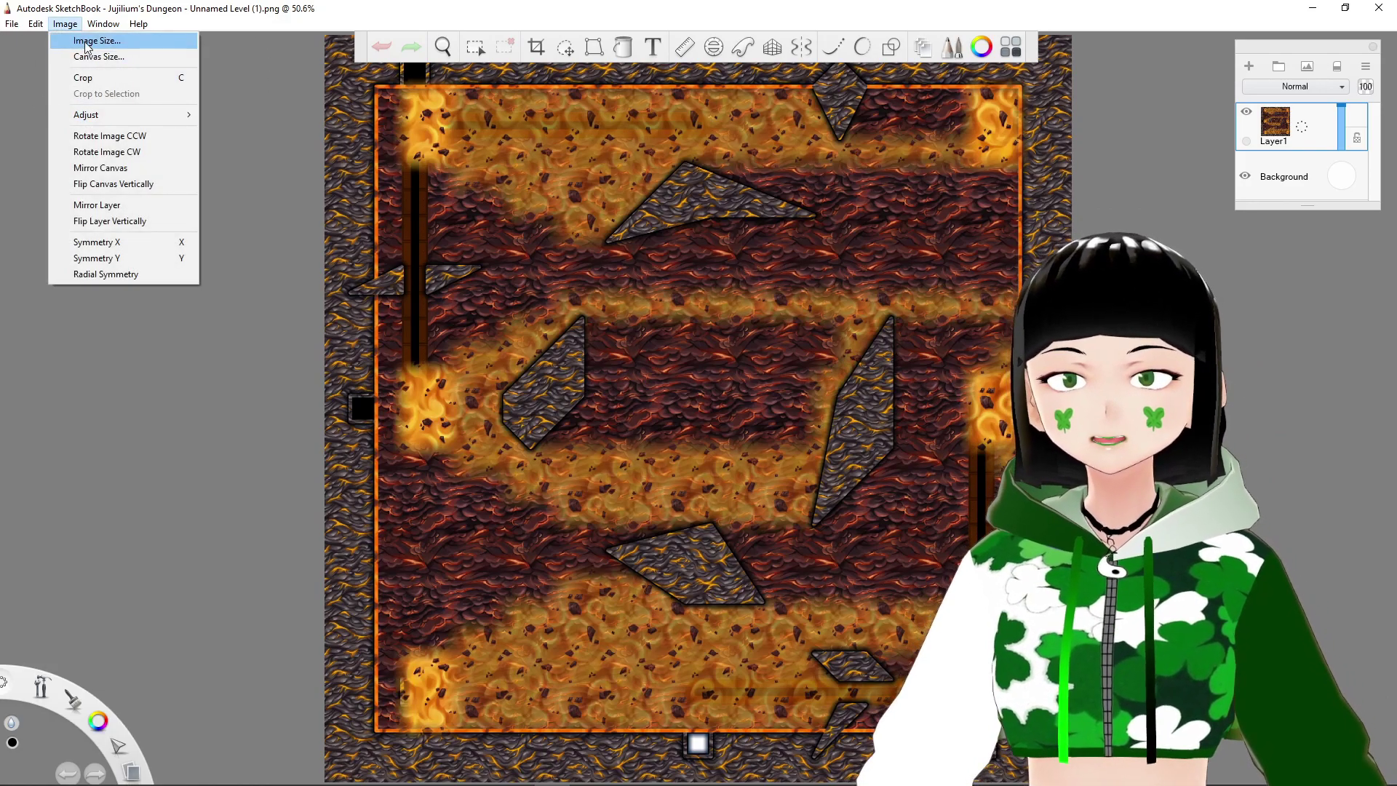
{"action": "left_click", "coordinate": [98, 56]}
{"action": "left_click", "coordinate": [673, 439]}
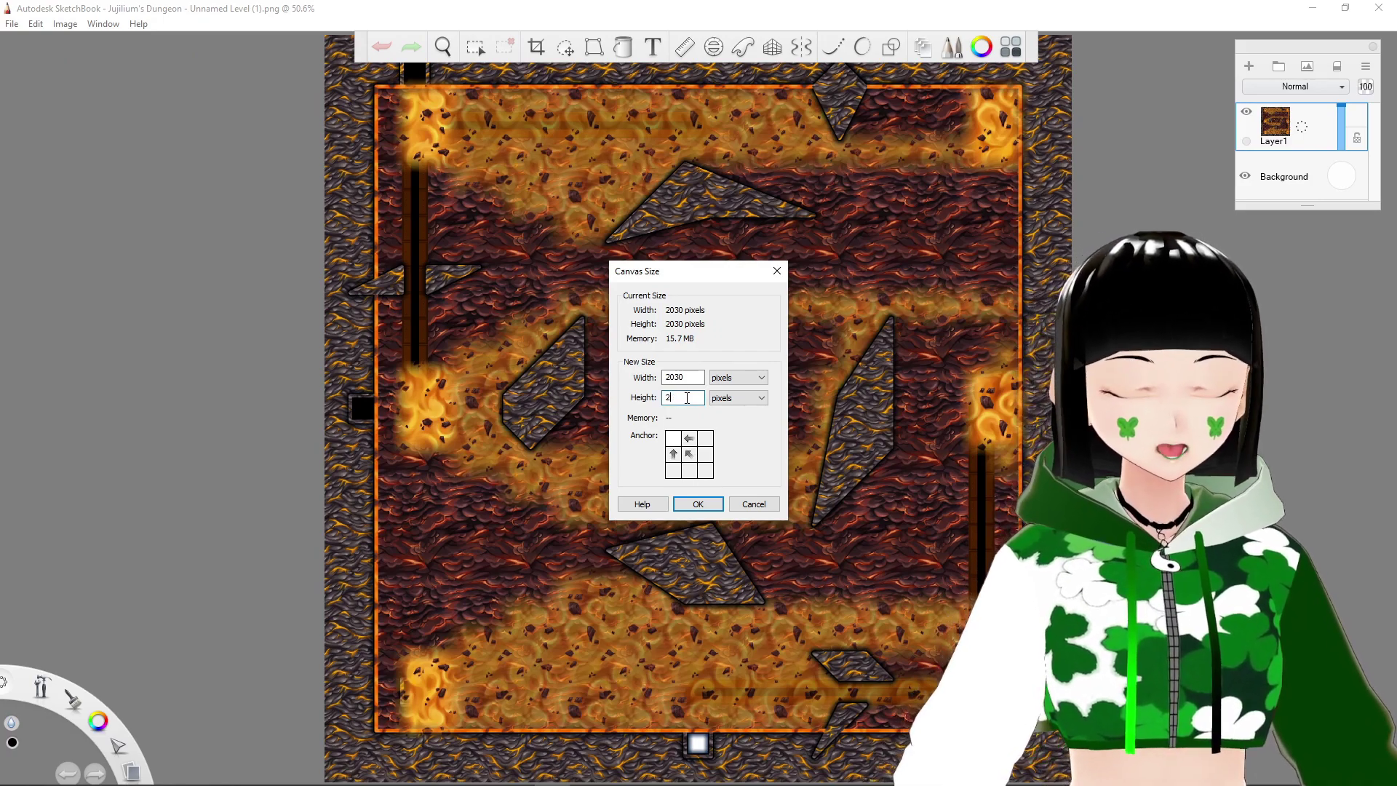
{"action": "type", "text": "0"}
{"action": "key", "text": "Return"}
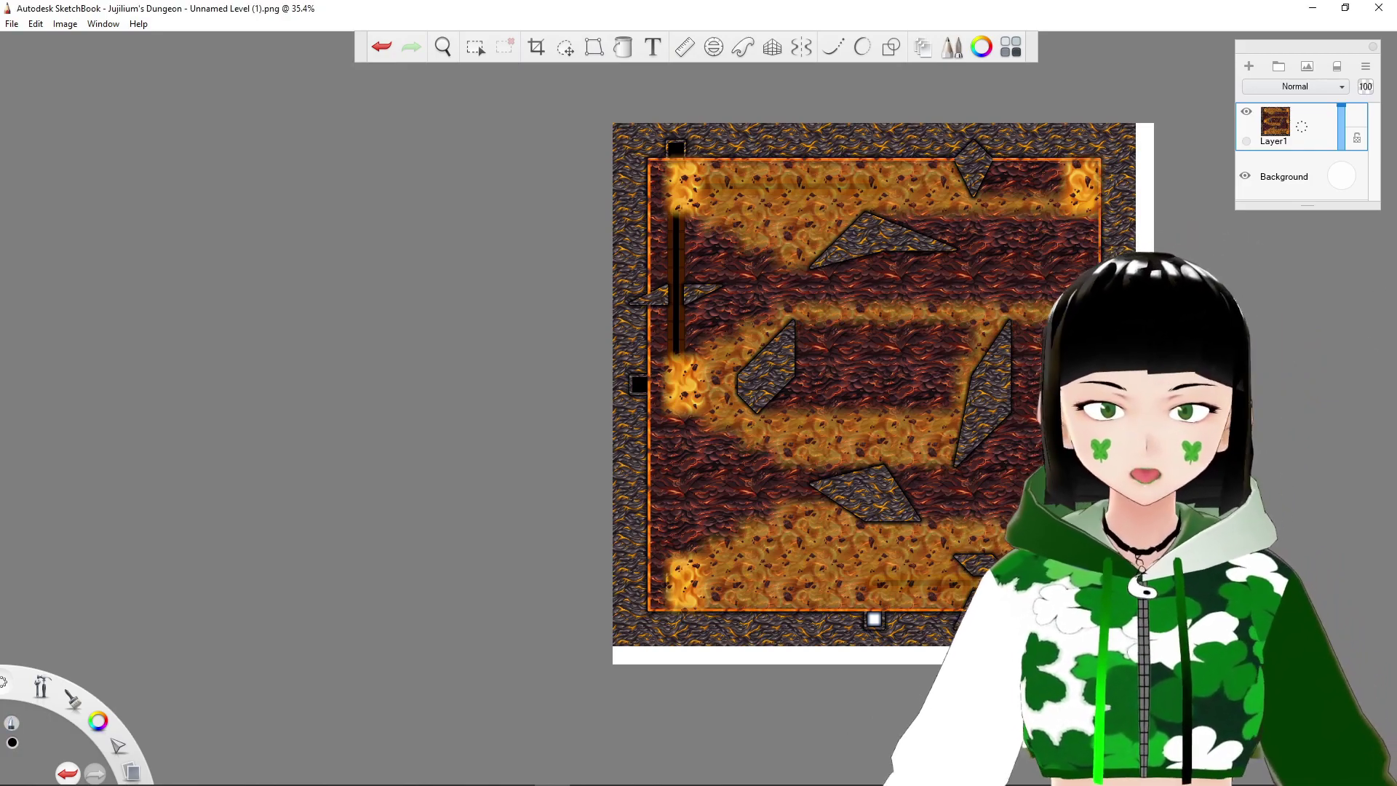
- Undo the arrow sketched in the white margin at the map's lower-right corner and handwrite the letter E there instead
{"action": "key", "text": "space"}
{"action": "left_click_drag", "start_coordinate": [615, 256], "coordinate": [927, 499]}
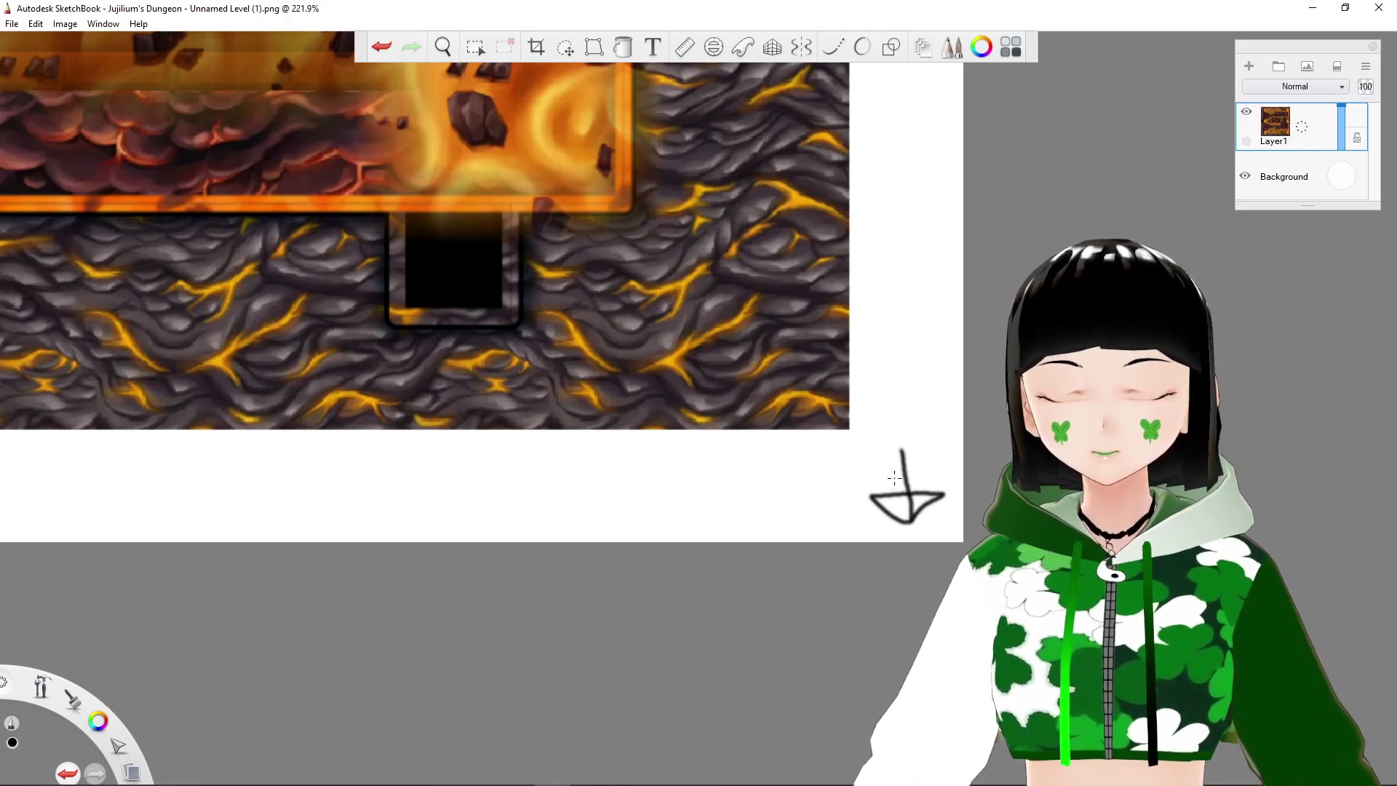
{"action": "key", "text": "ctrl+z"}
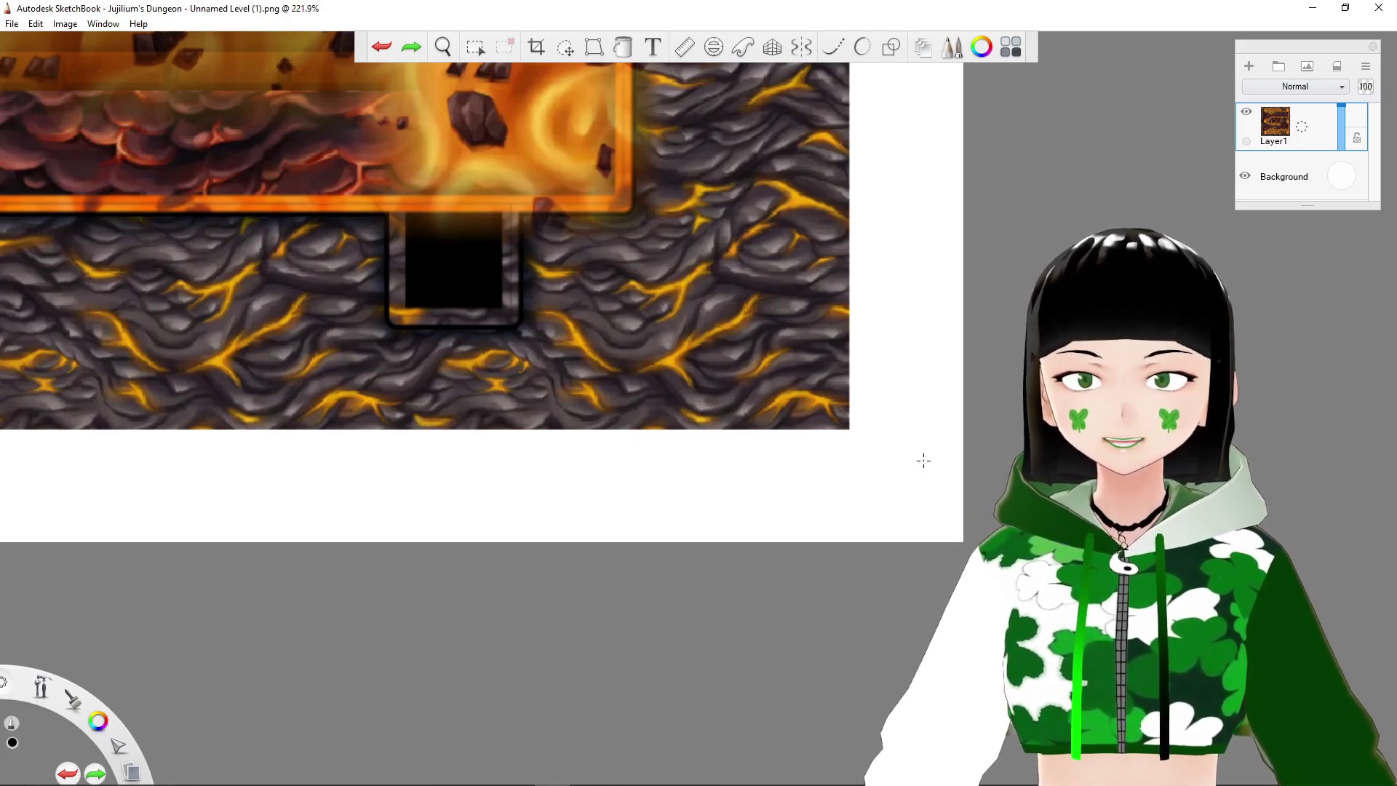
{"action": "left_click_drag", "start_coordinate": [886, 507], "coordinate": [914, 513]}
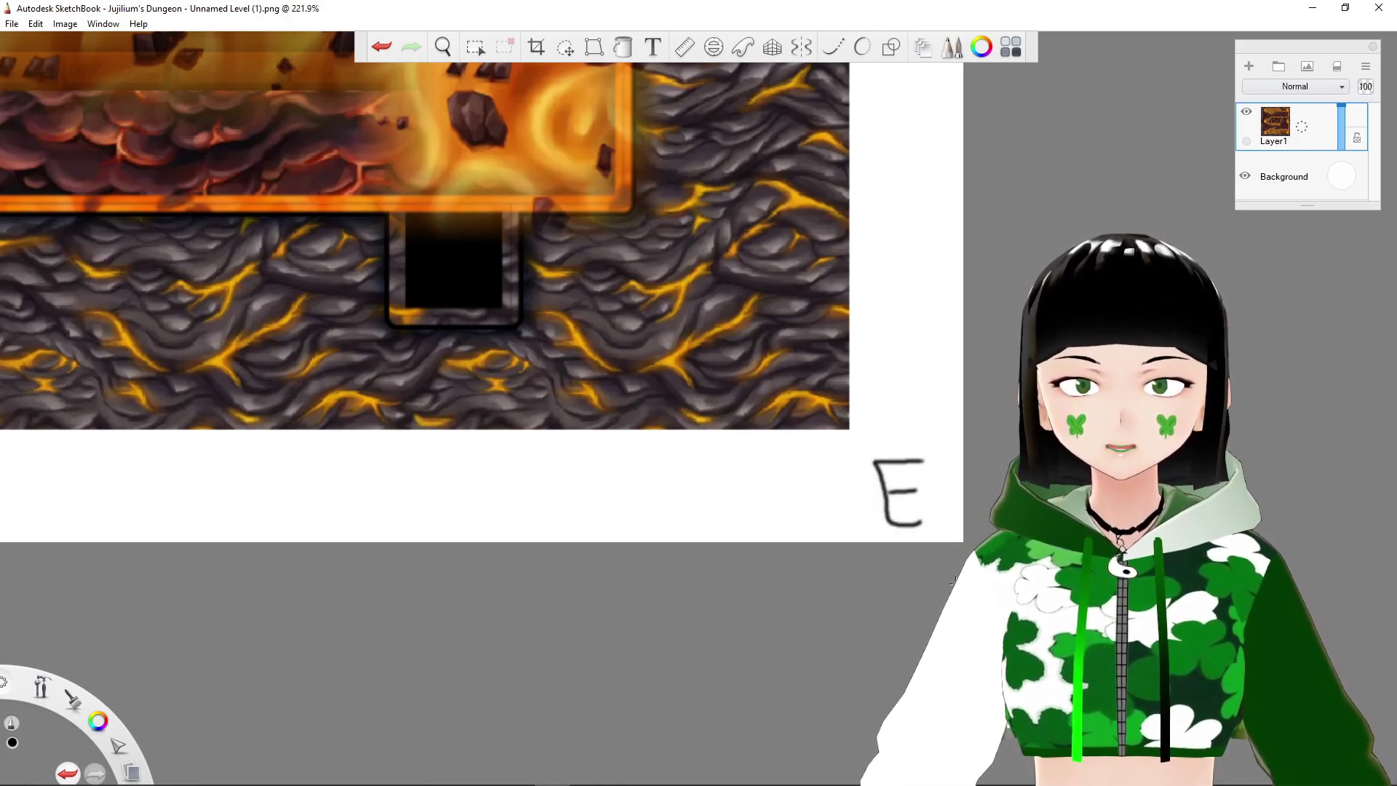
{"action": "key", "text": "space"}
{"action": "left_click_drag", "start_coordinate": [667, 389], "coordinate": [864, 515]}
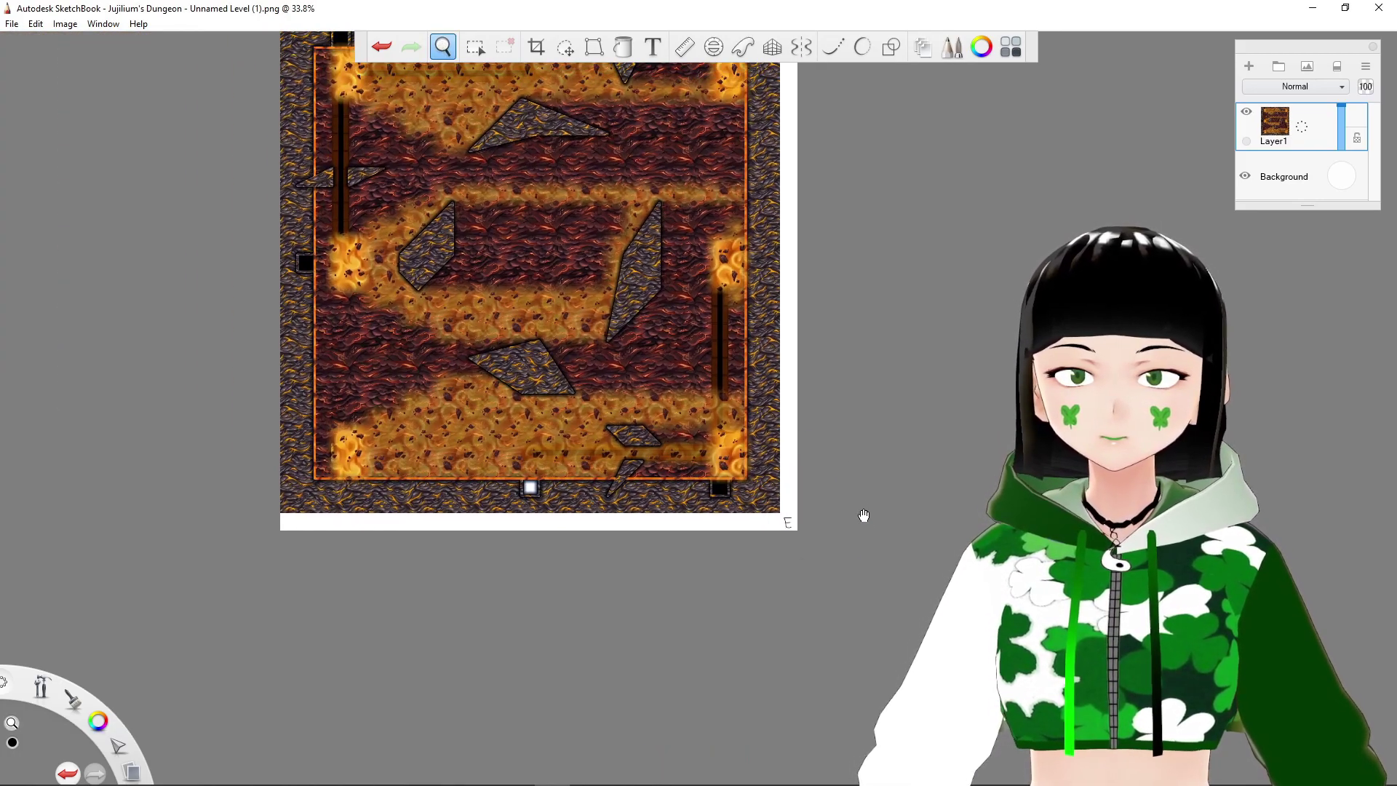
- Export the South-1 version from DungeonFog and handwrite an S in its lower-left canvas margin in SketchBook
{"action": "key", "text": "alt+Tab"}
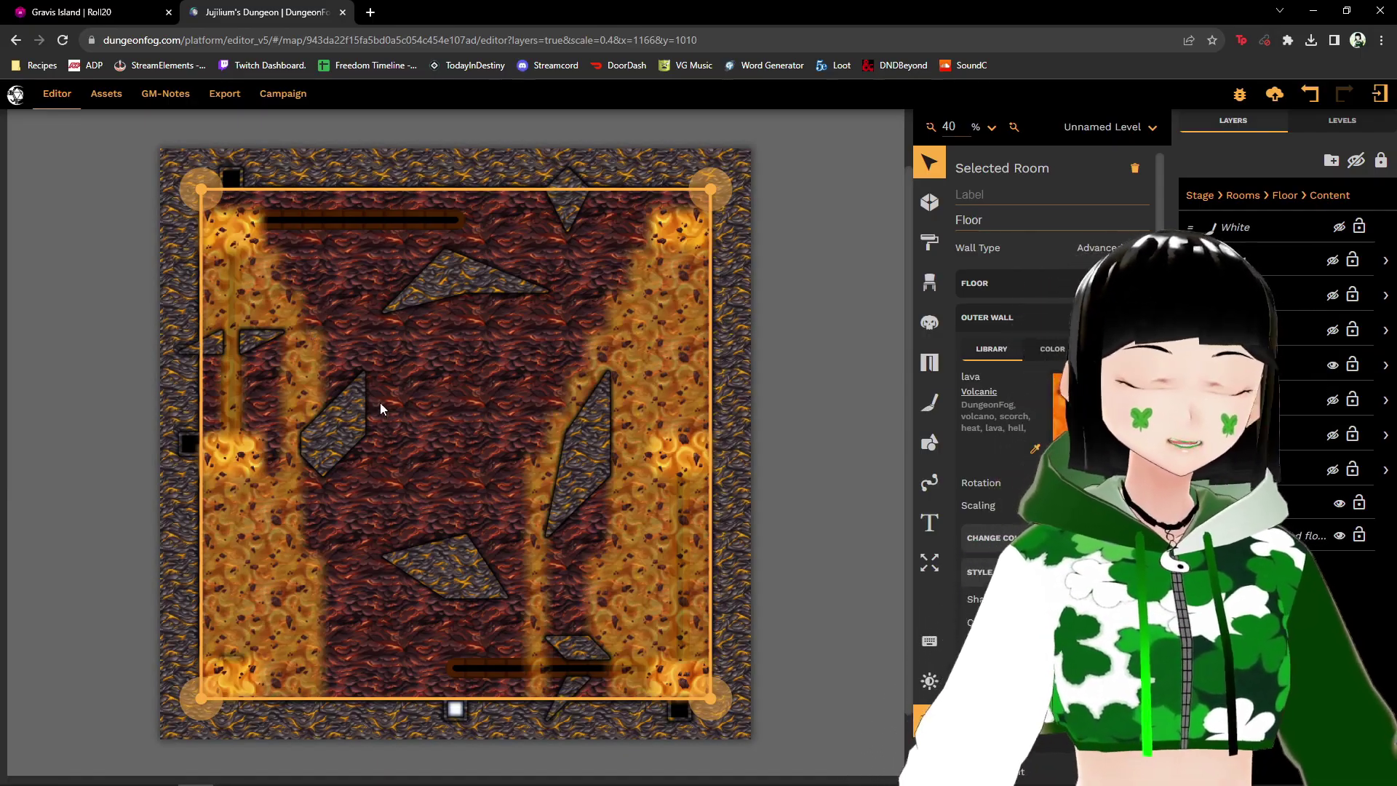
{"action": "left_click", "coordinate": [234, 95]}
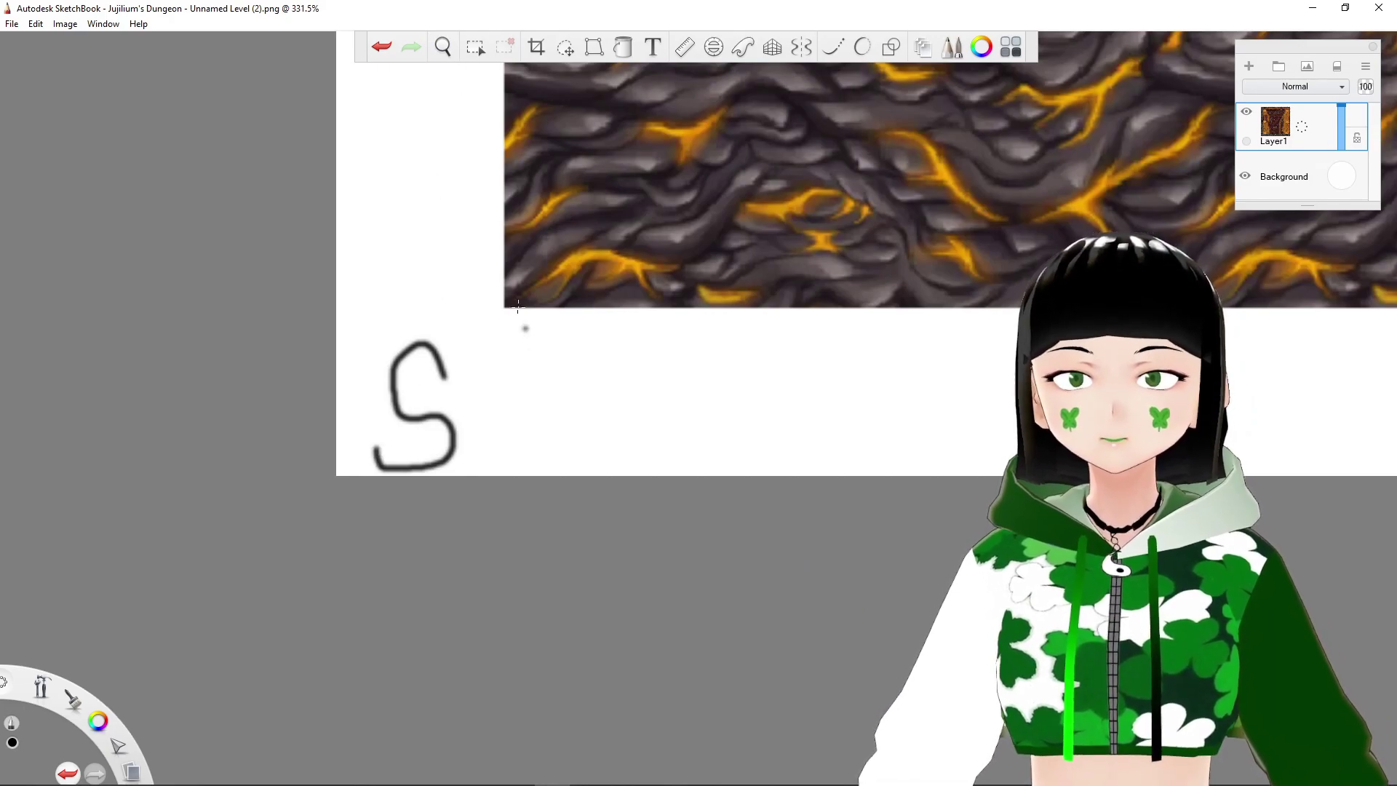
{"action": "left_click", "coordinate": [442, 46]}
{"action": "left_click_drag", "start_coordinate": [583, 302], "coordinate": [685, 395]}
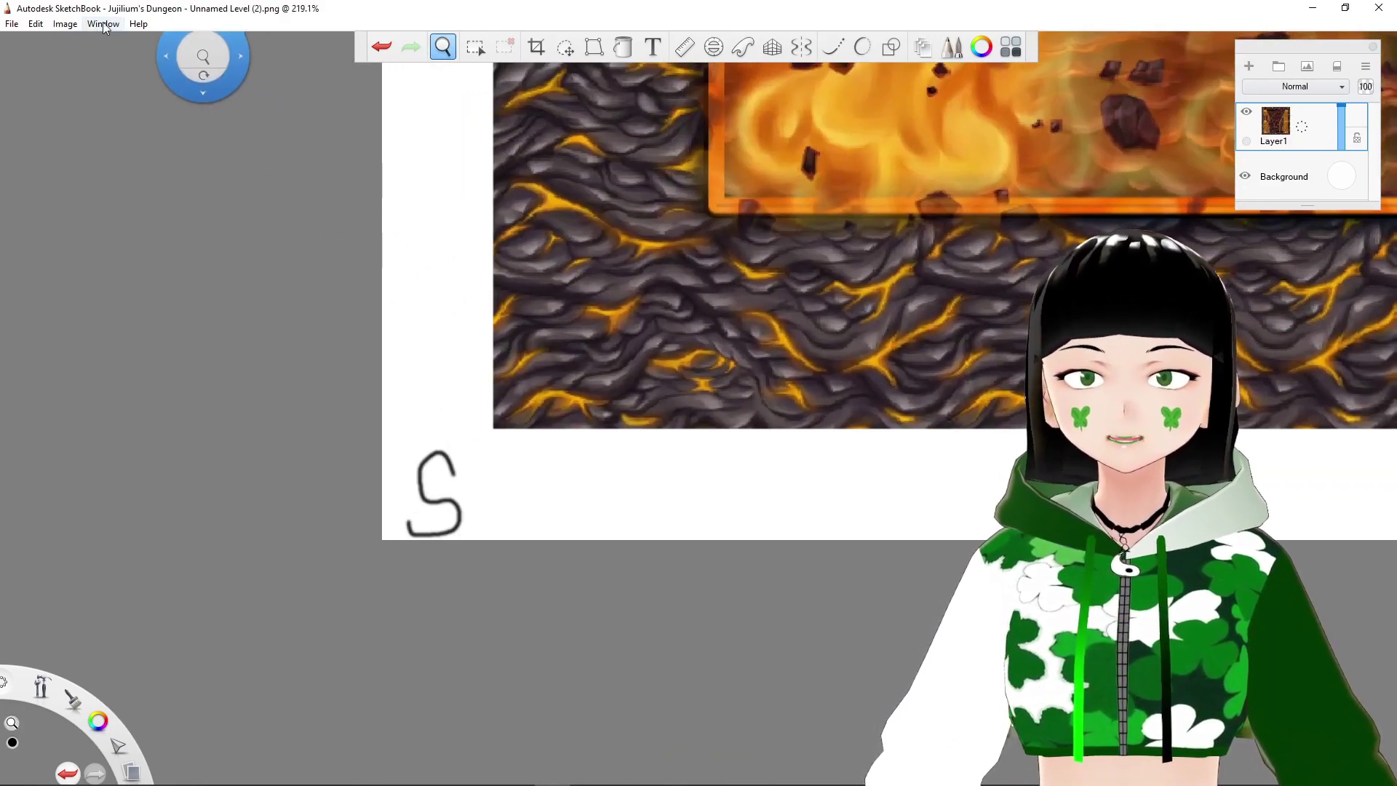
- Save the S-labelled map image in SketchBook and return from the DungeonFog export page to the map editor
{"action": "left_click", "coordinate": [12, 24]}
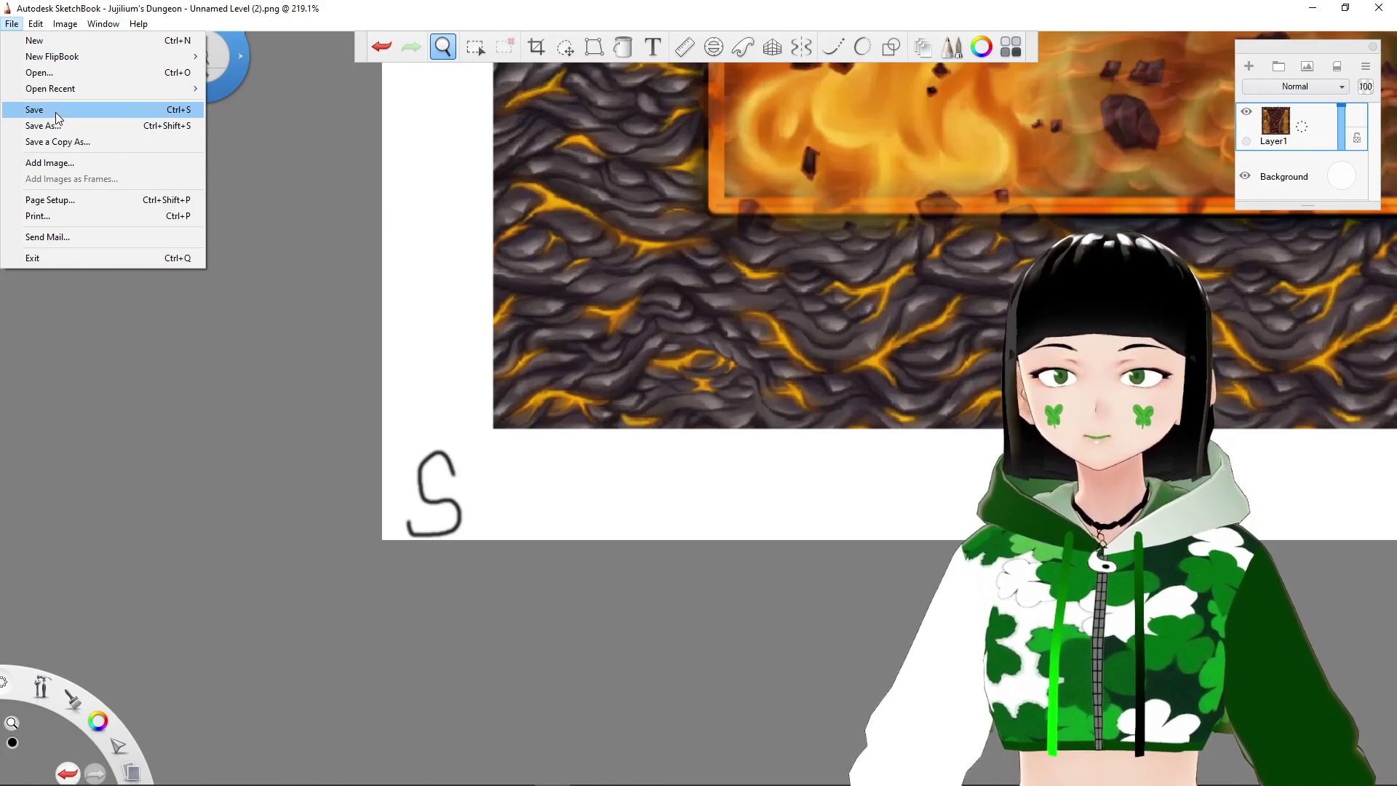
{"action": "left_click", "coordinate": [36, 109]}
{"action": "left_click_drag", "start_coordinate": [265, 80], "coordinate": [979, 423]}
{"action": "key", "text": "alt+Tab"}
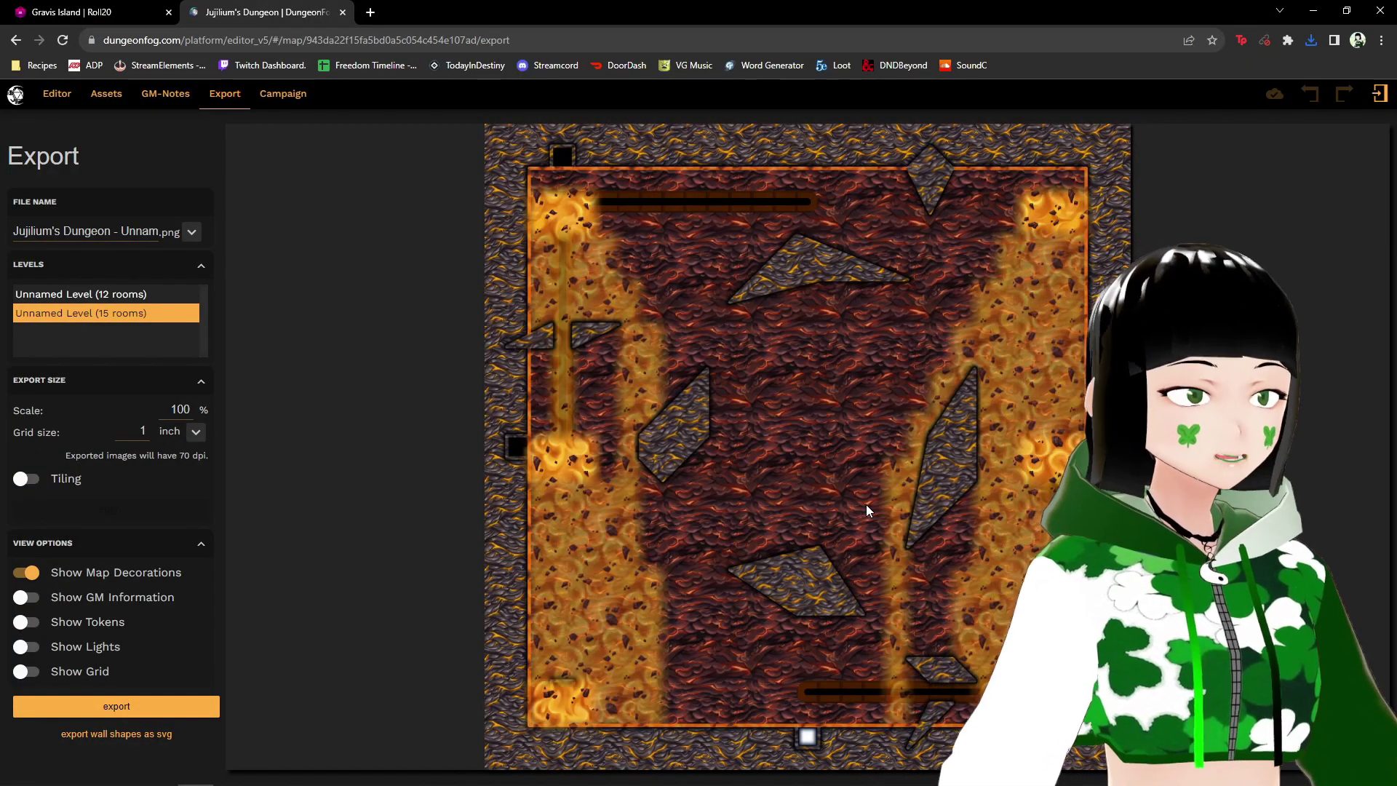
{"action": "key", "text": "alt+Left"}
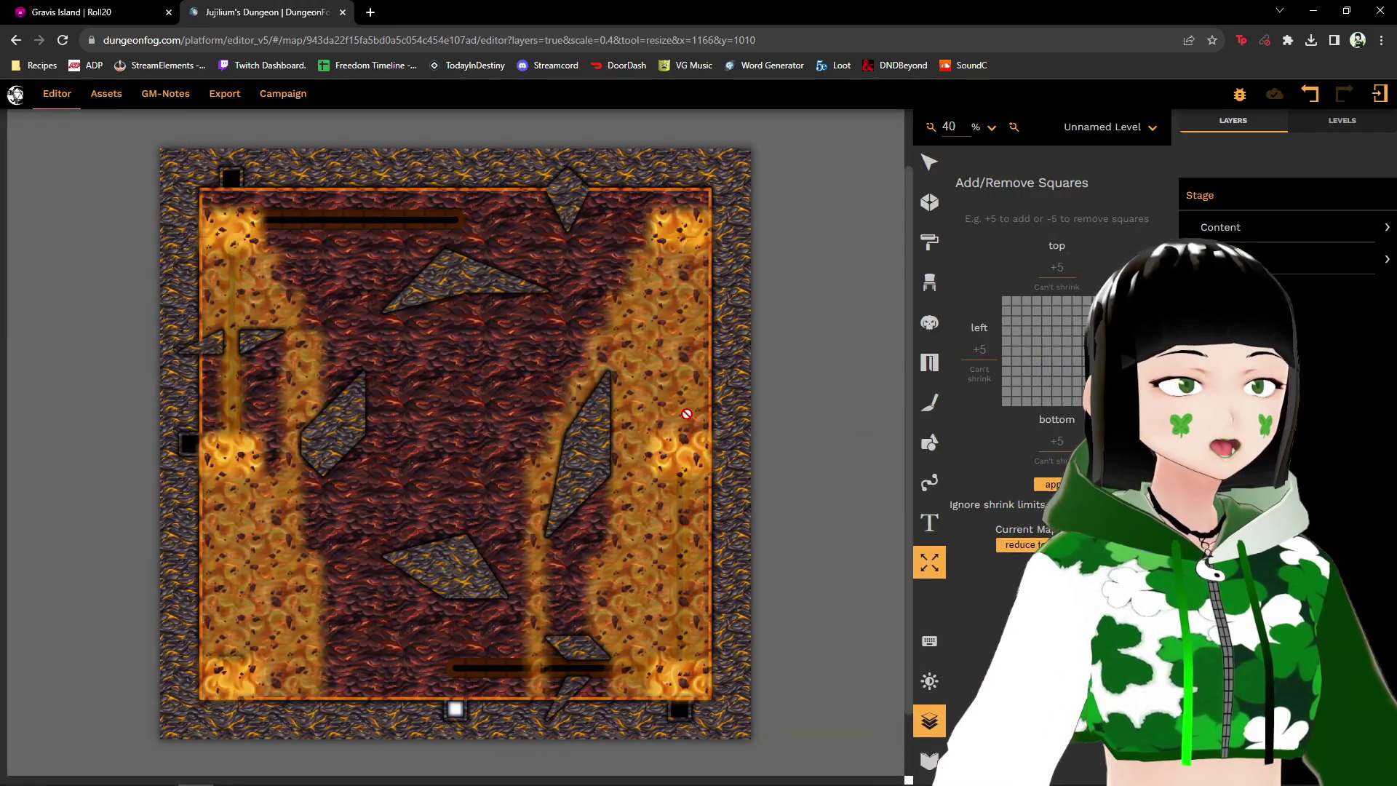
- Switch to Roll20 and set New Page 1 to 31 cells wide and 31 cells high, saving the page settings
{"action": "left_click", "coordinate": [123, 18]}
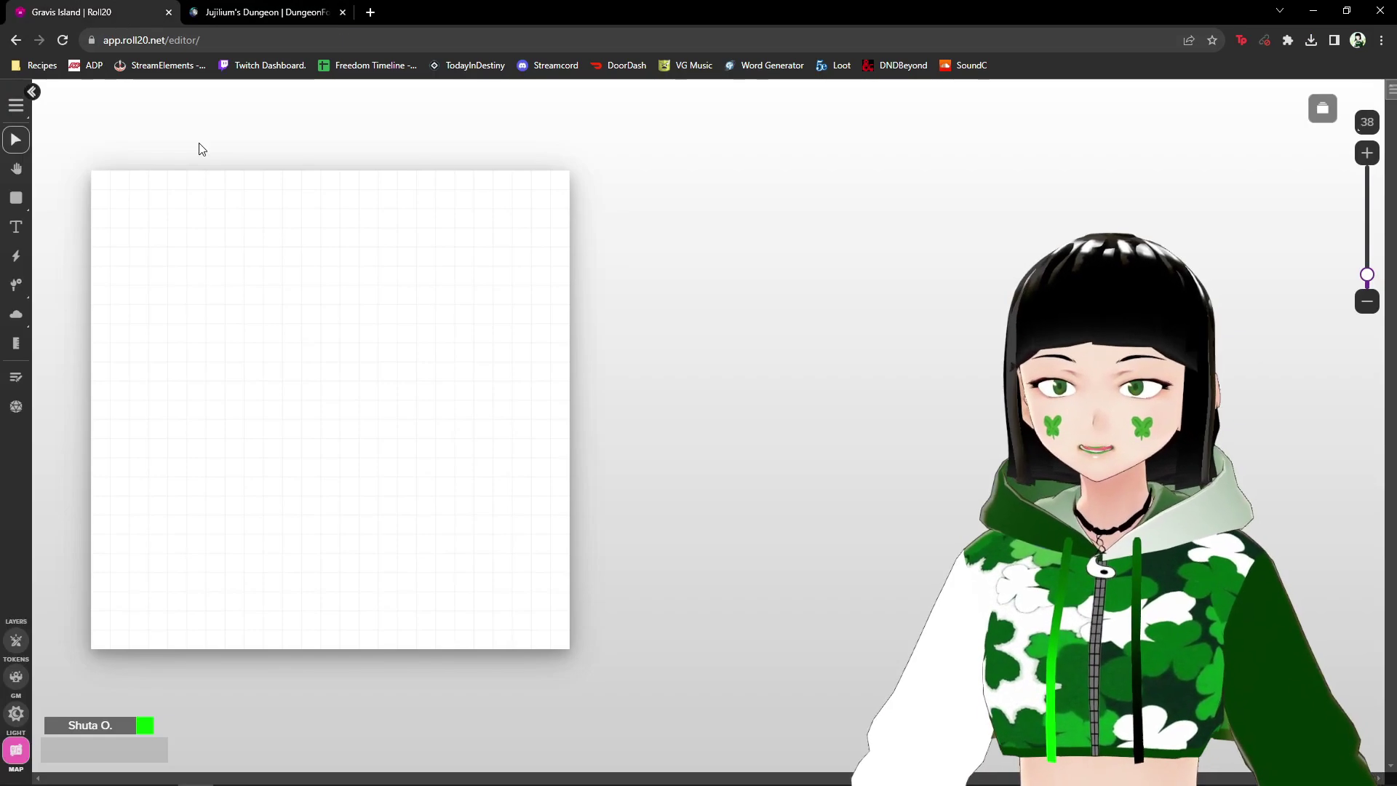
{"action": "left_click", "coordinate": [1320, 108]}
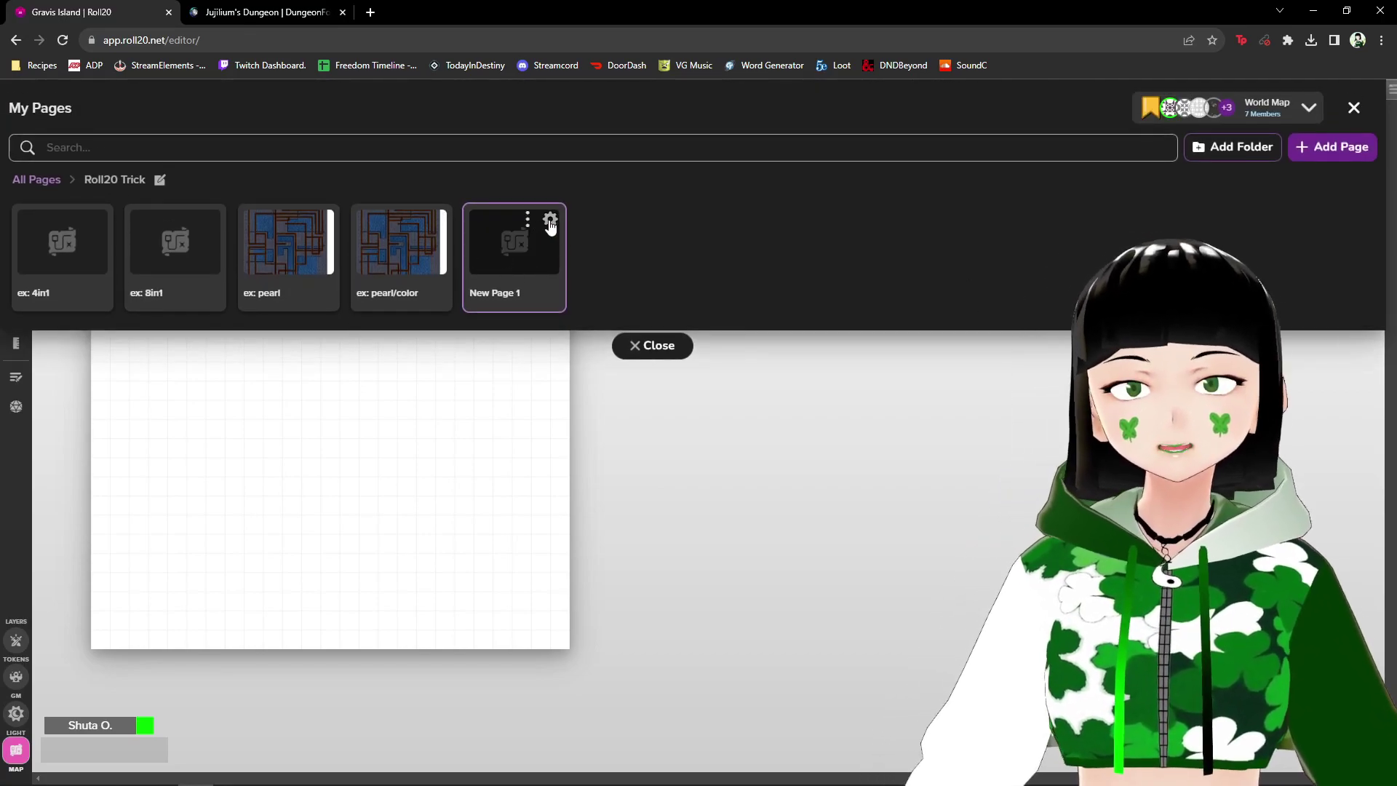
{"action": "left_click", "coordinate": [549, 220]}
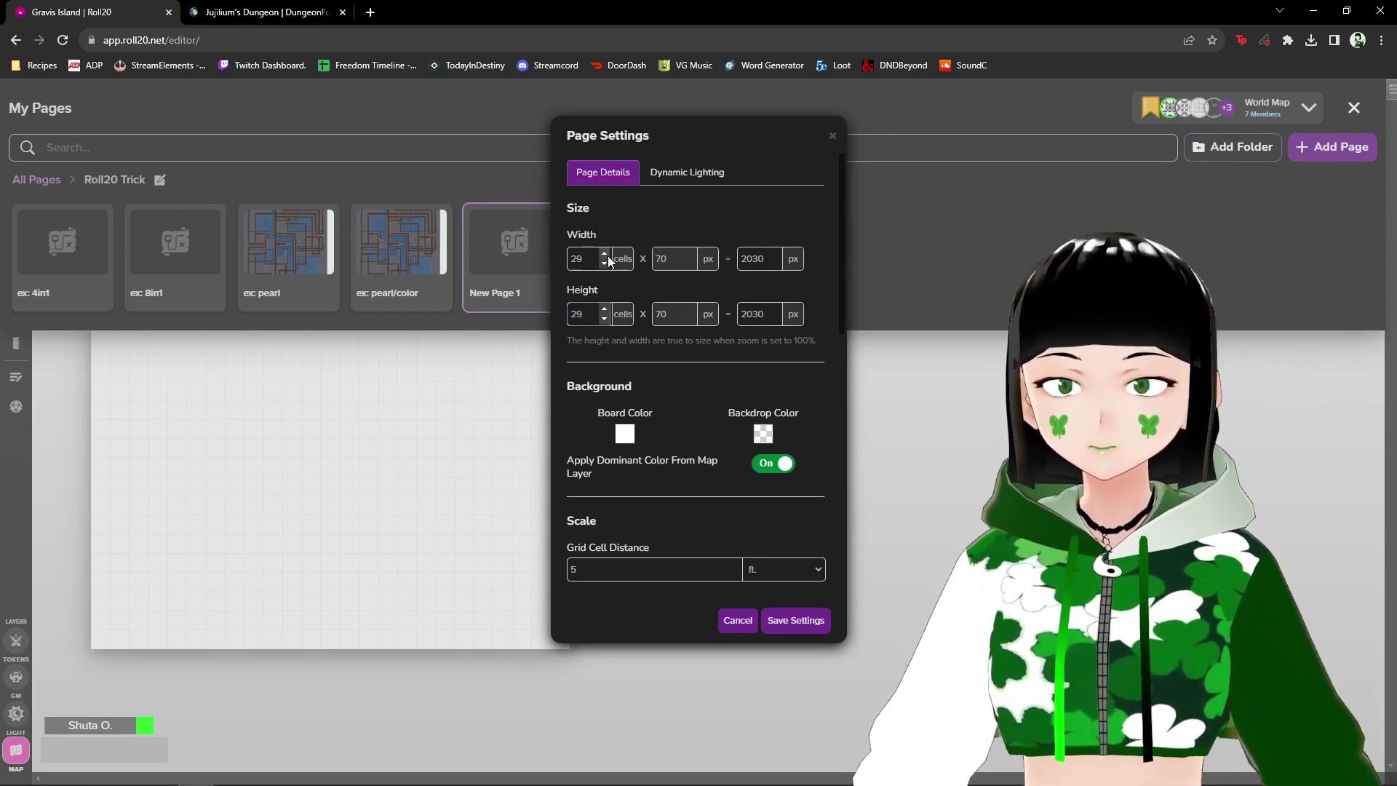
{"action": "key", "text": "Up"}
{"action": "key", "text": "Up"}
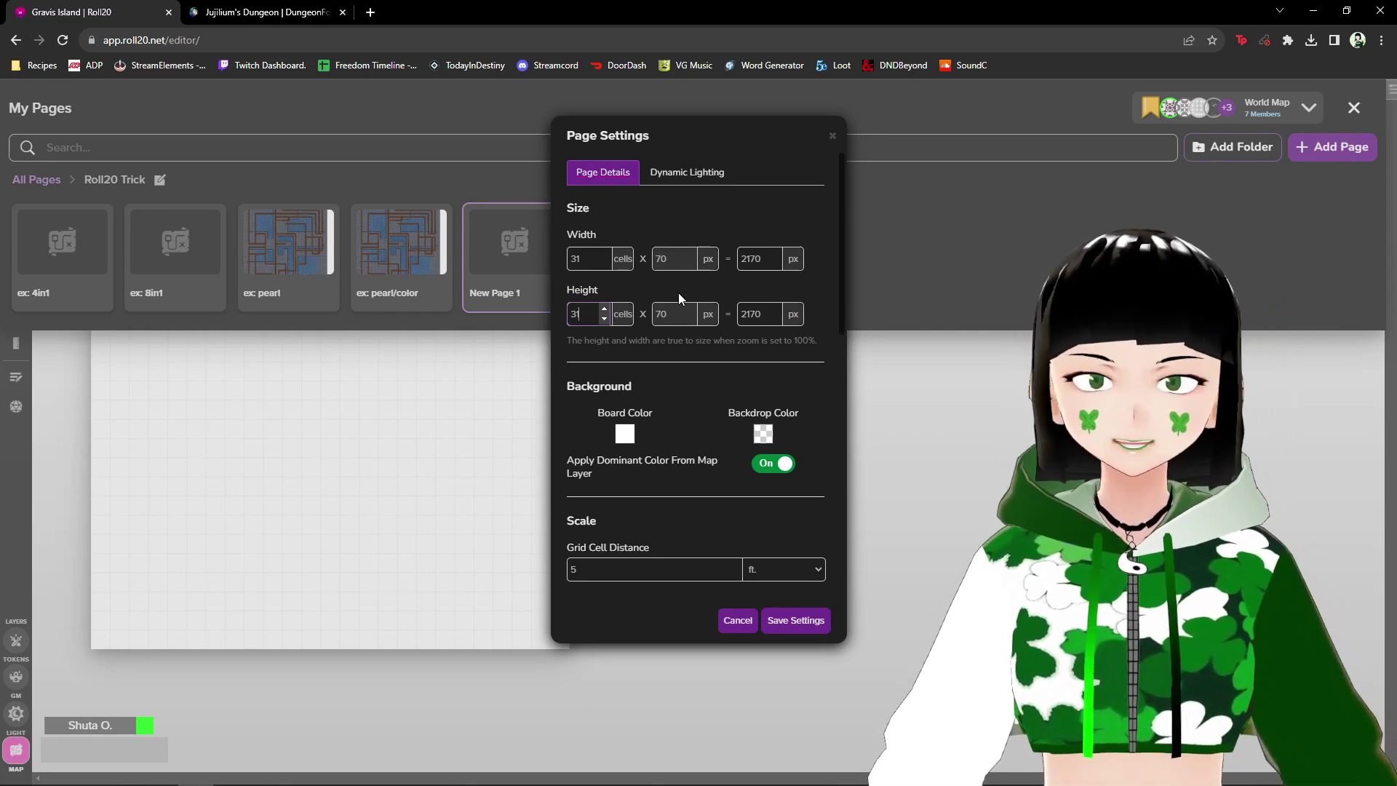
{"action": "key", "text": "Return"}
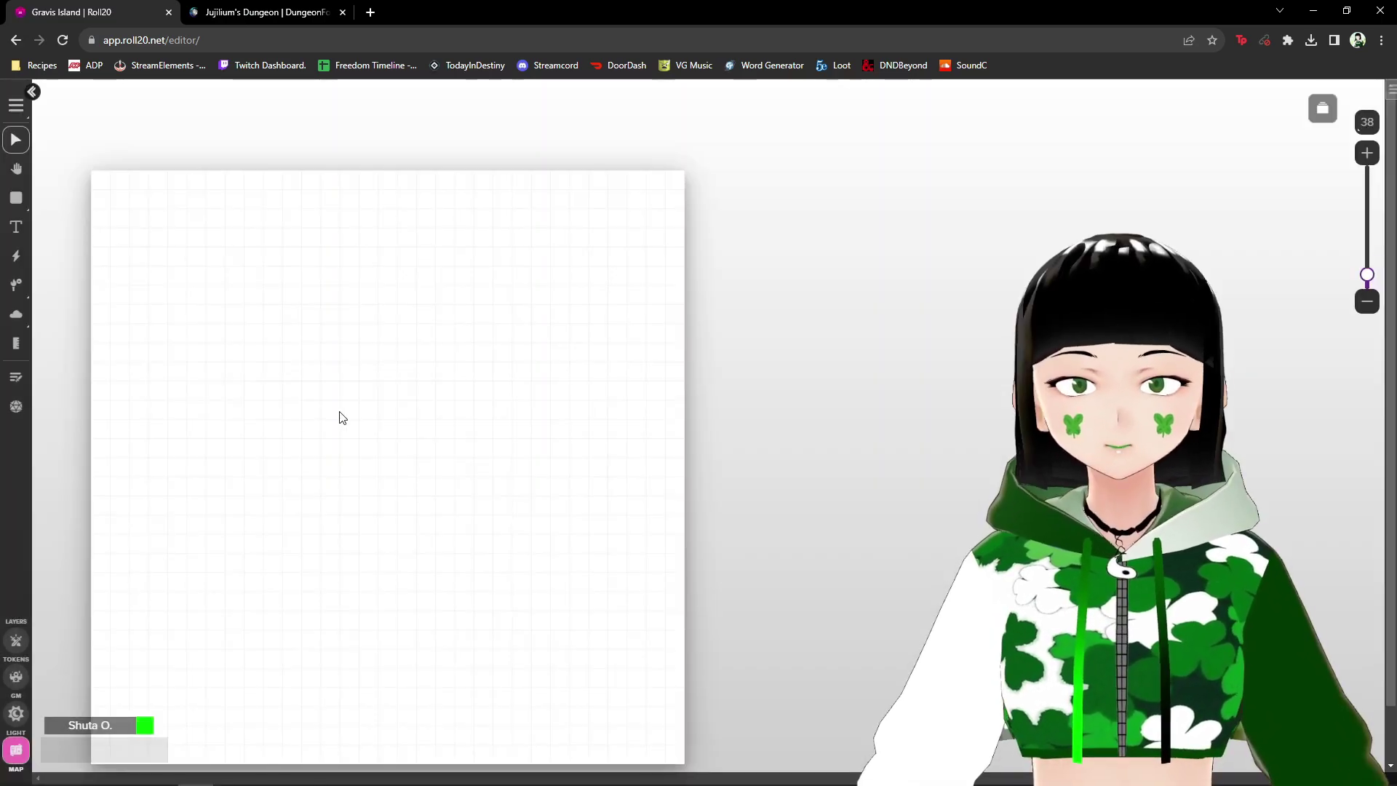
- Place the three exported map images on the blank Roll20 page
{"action": "left_click", "coordinate": [1388, 90]}
{"action": "left_click", "coordinate": [1144, 90]}
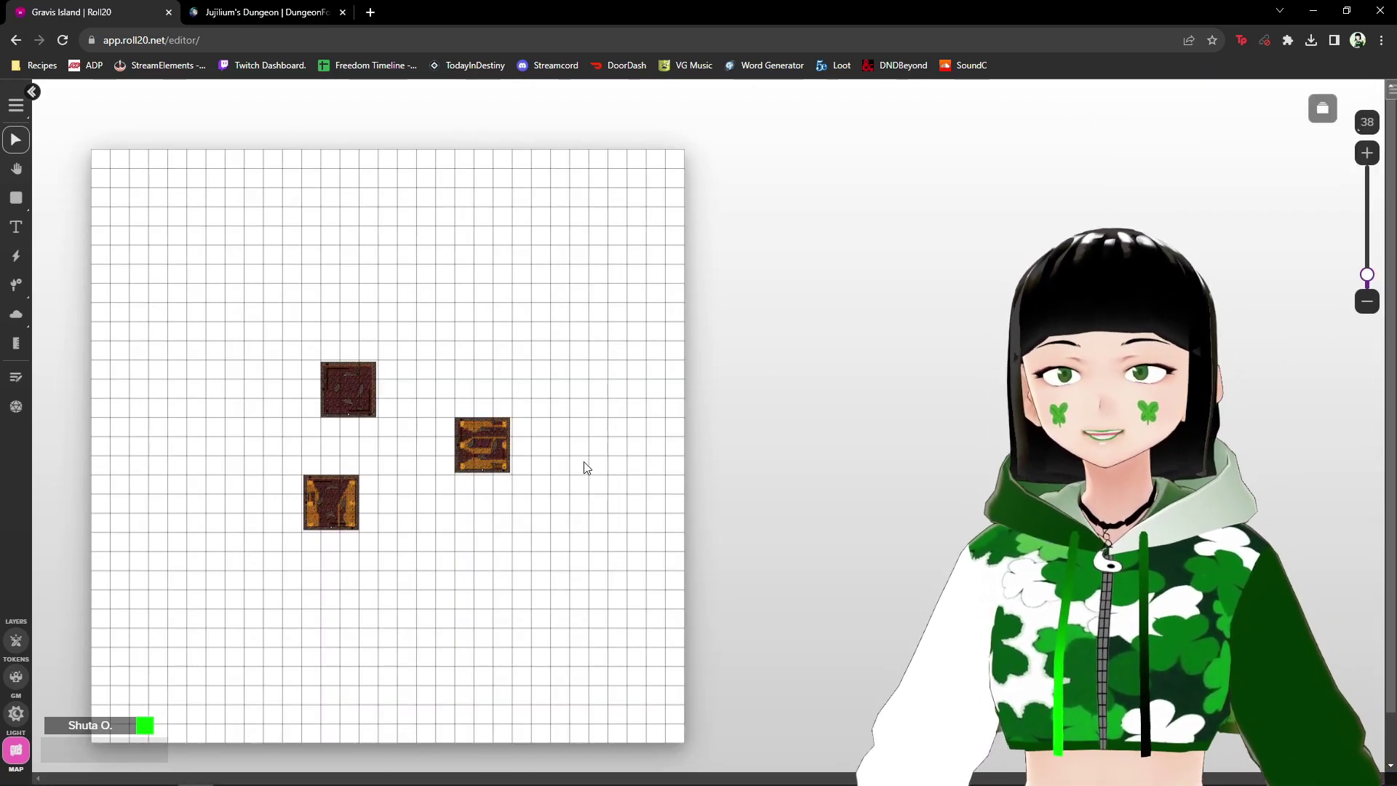
- On the token layer, draw a rectangle with a #0000ff outline and transparent fill, one cell inside the page edges all around
{"action": "left_click", "coordinate": [16, 641]}
{"action": "left_click", "coordinate": [16, 198]}
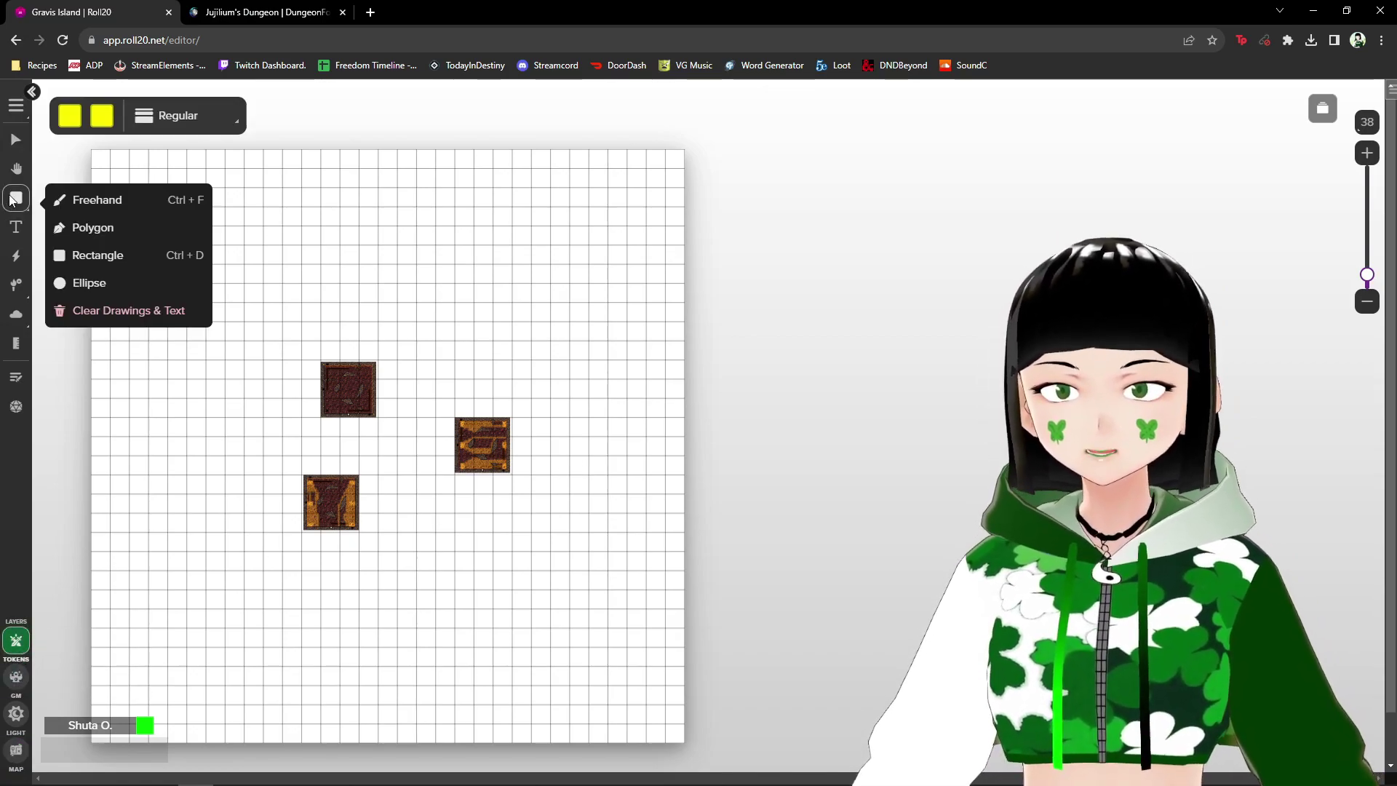
{"action": "left_click", "coordinate": [69, 115]}
{"action": "left_click", "coordinate": [179, 174]}
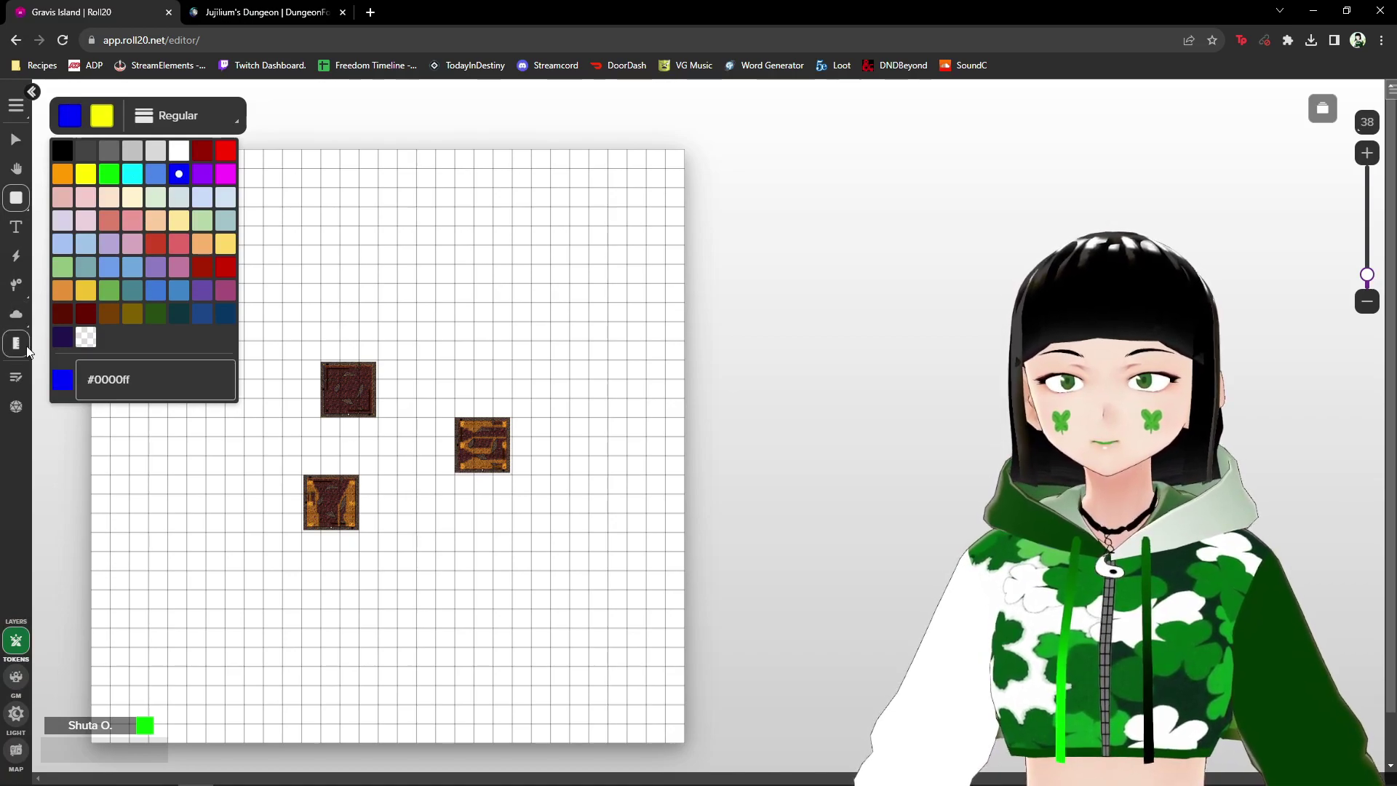
{"action": "left_click", "coordinate": [102, 114]}
{"action": "left_click", "coordinate": [85, 336]}
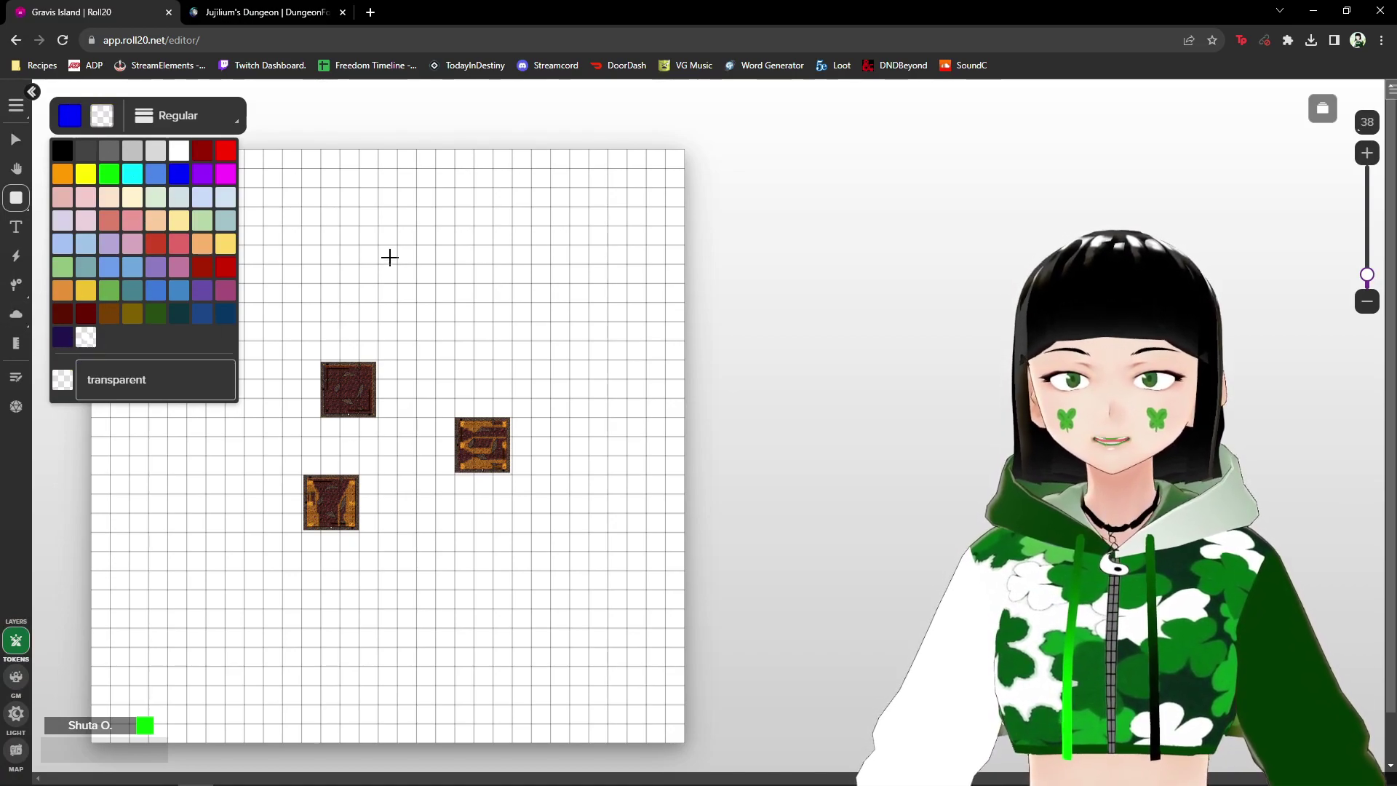
{"action": "left_click", "coordinate": [318, 157]}
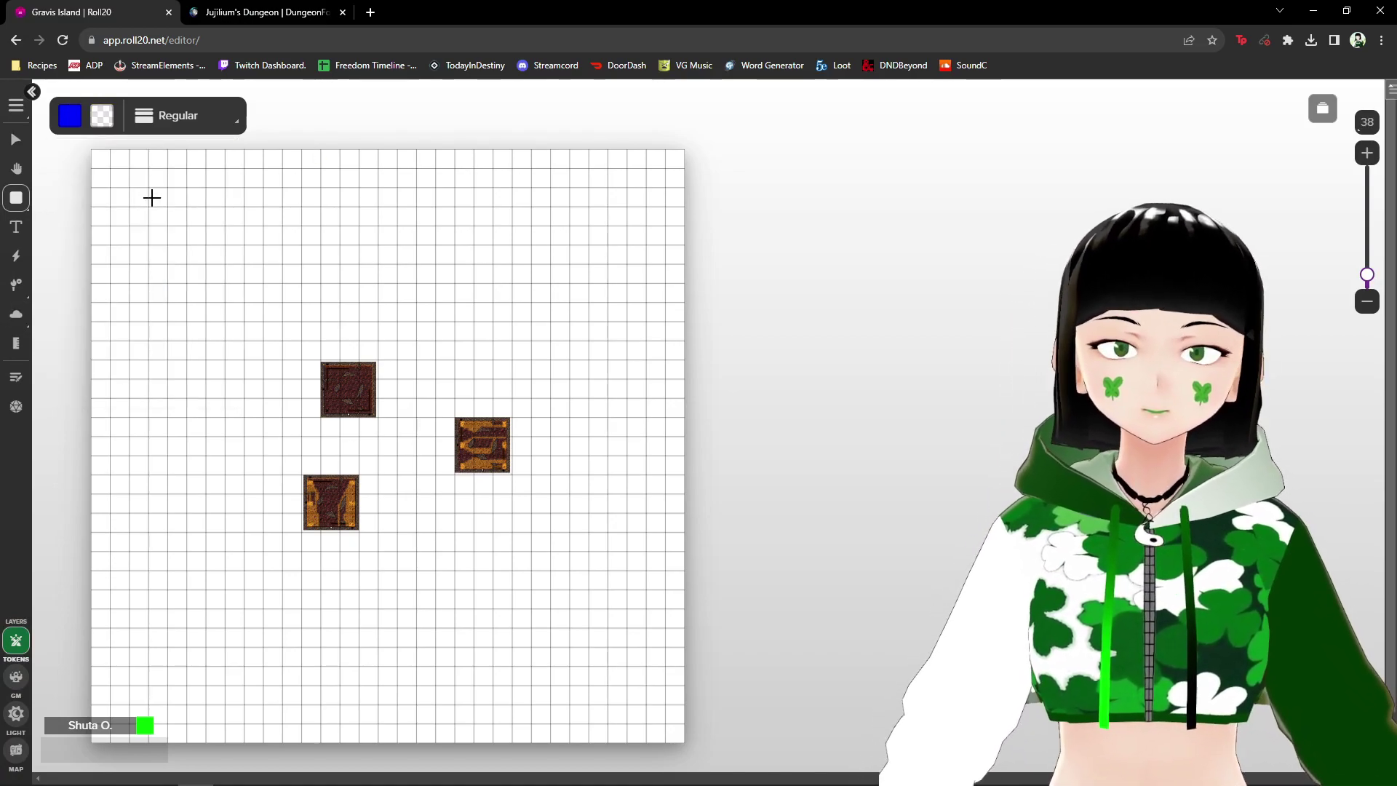
{"action": "left_click_drag", "start_coordinate": [110, 168], "coordinate": [661, 721]}
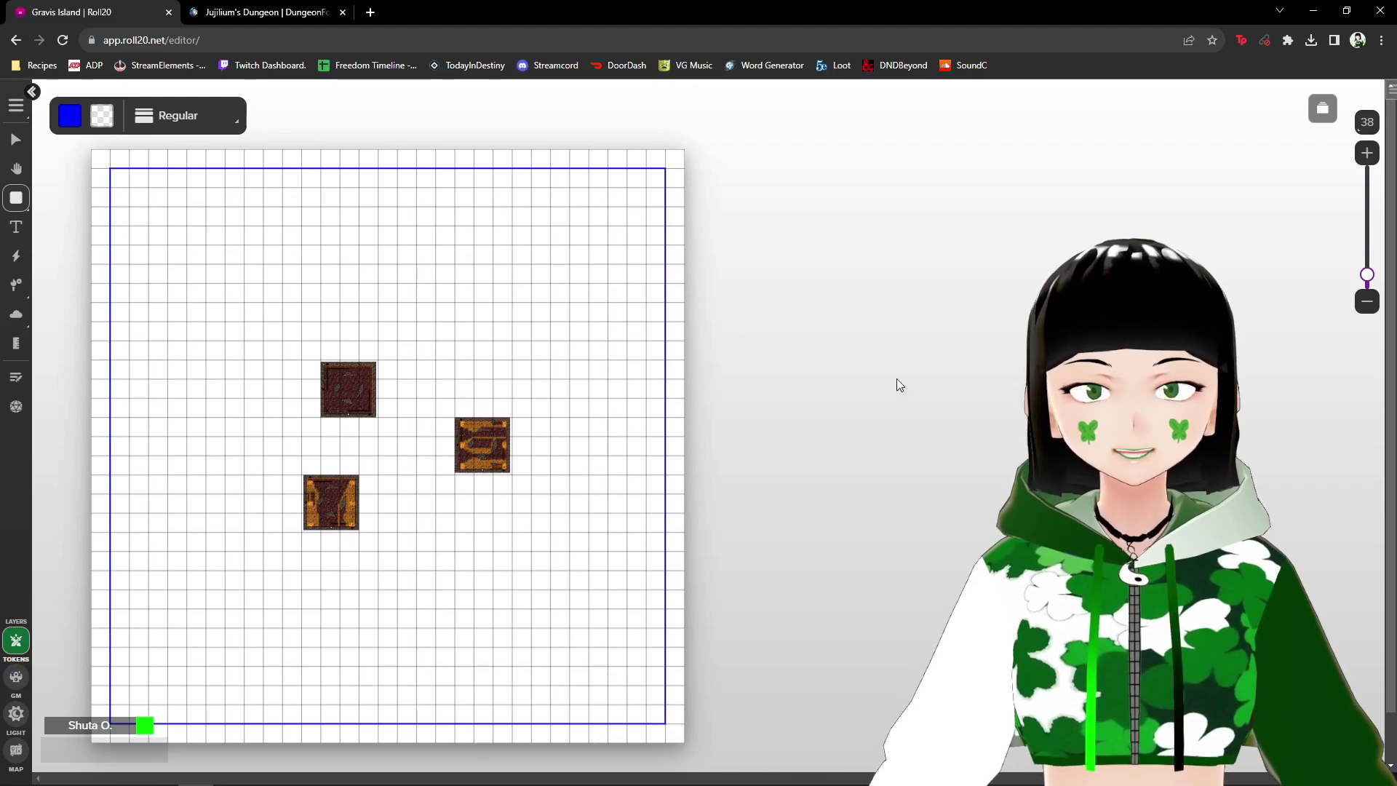
{"action": "key", "text": "Escape"}
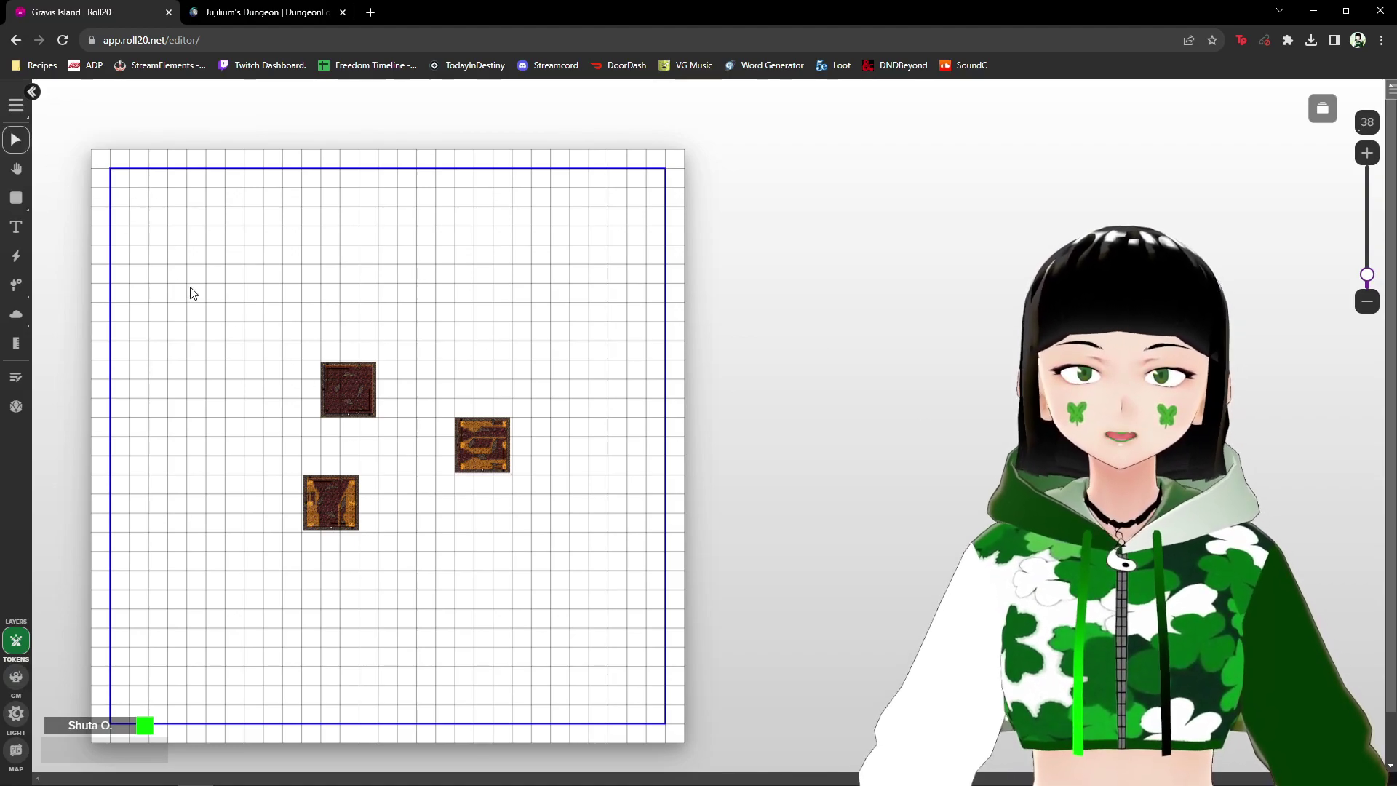
- On the map layer, move the unlabelled base map to the blue frame's lower-left corner and enlarge it to fill the frame
{"action": "left_click", "coordinate": [14, 761]}
{"action": "left_click_drag", "start_coordinate": [349, 397], "coordinate": [162, 673]}
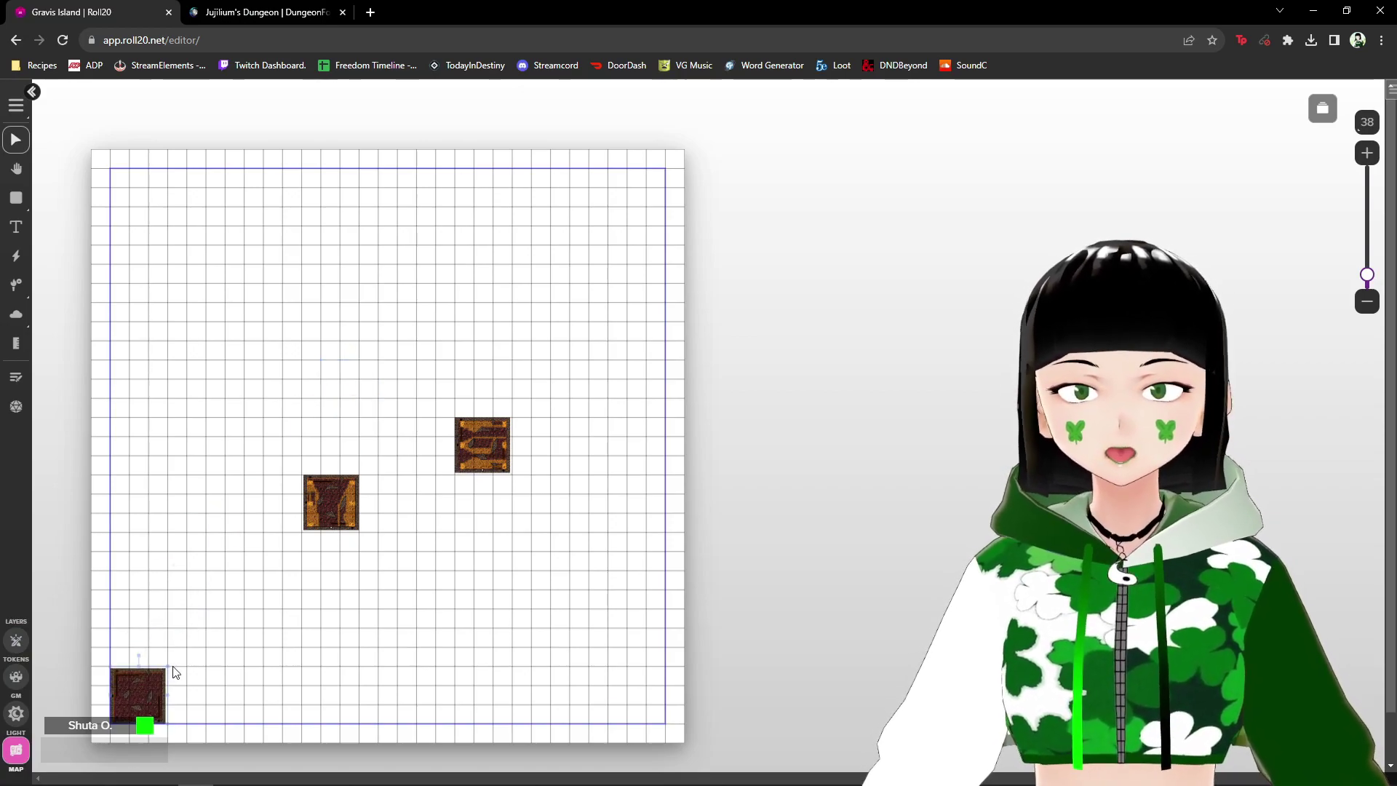
{"action": "left_click_drag", "start_coordinate": [169, 665], "coordinate": [687, 157]}
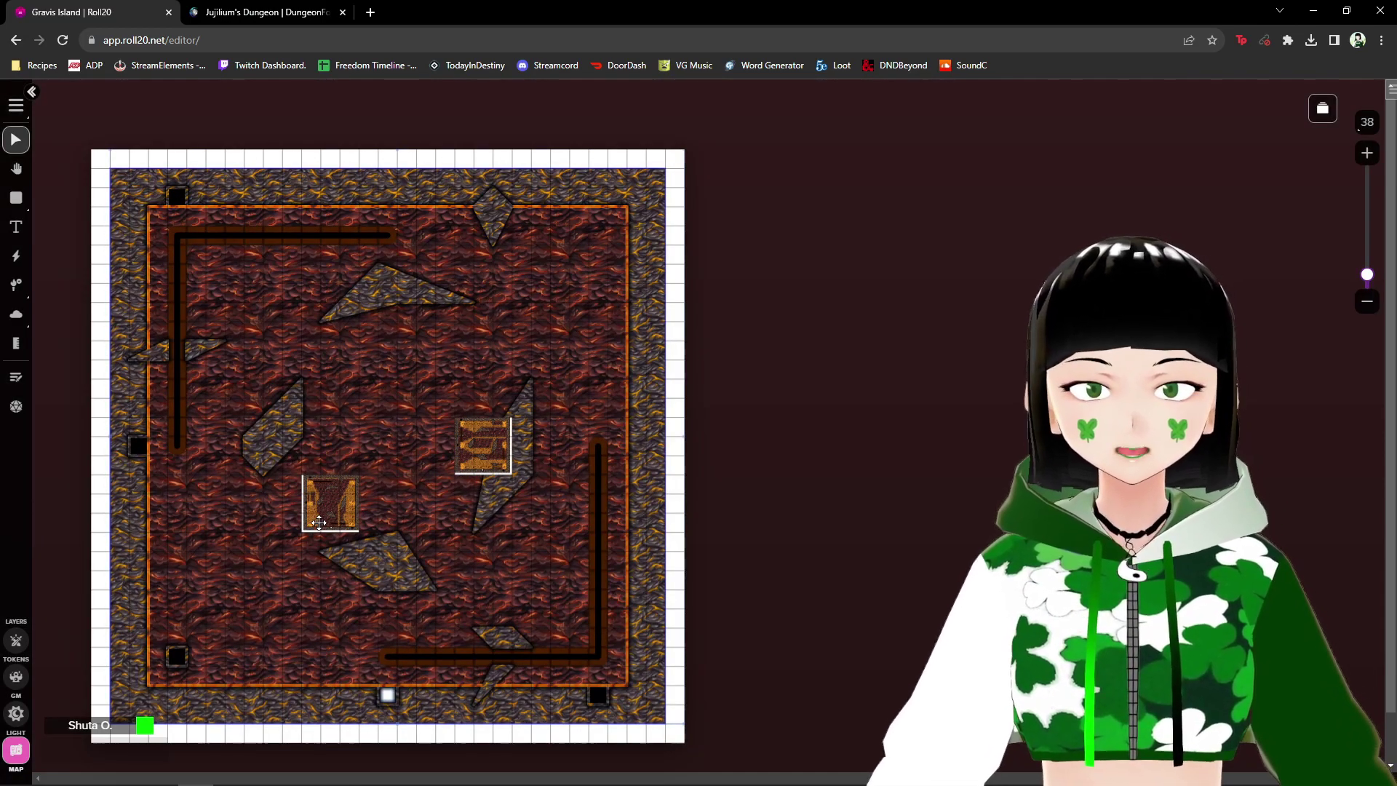
- Align and enlarge the East and South maps over the base map, with their labelled margins reaching the page's lower-right and lower-left corners
{"action": "left_click_drag", "start_coordinate": [480, 449], "coordinate": [308, 332]}
{"action": "left_click_drag", "start_coordinate": [164, 230], "coordinate": [143, 208]}
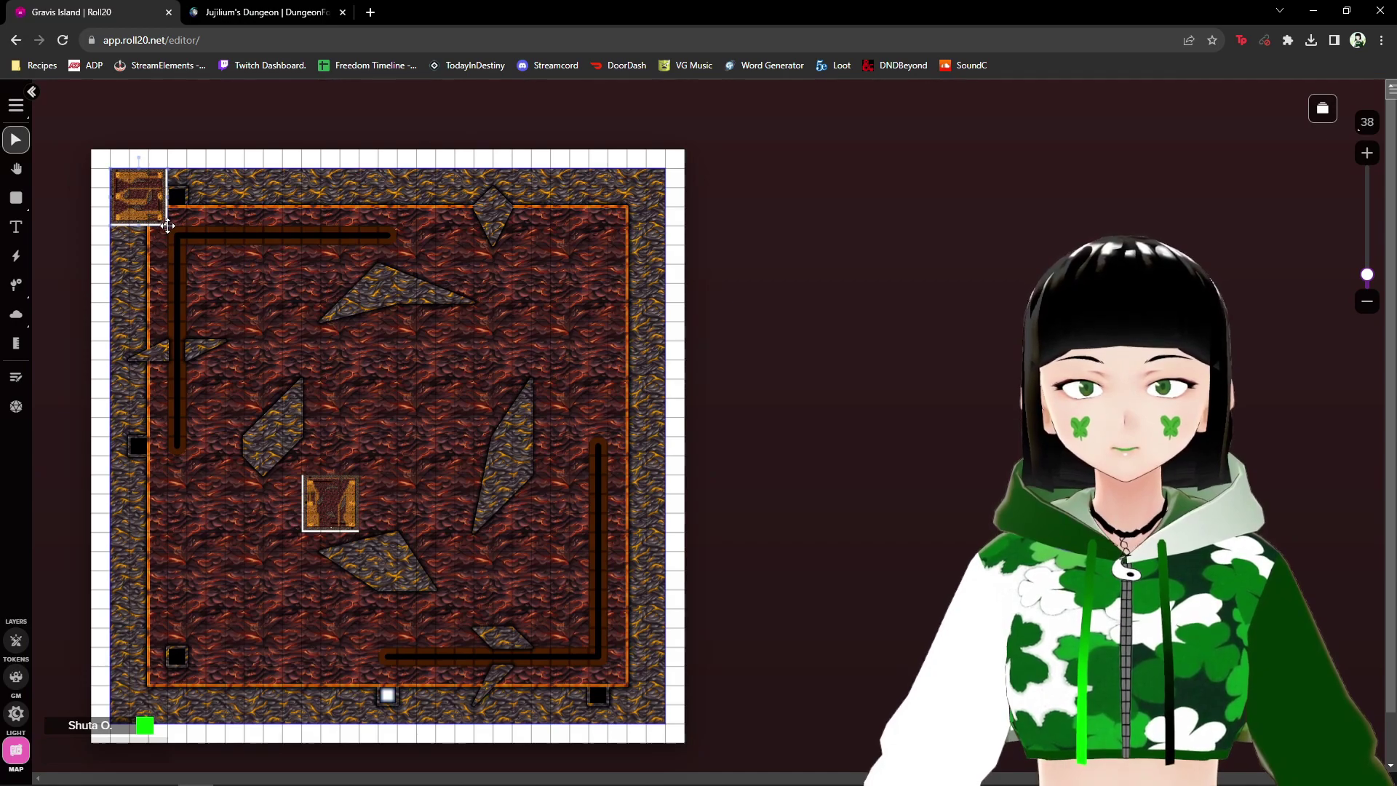
{"action": "mouse_move", "coordinate": [165, 224]}
{"action": "left_mouse_down"}
{"action": "mouse_move", "coordinate": [208, 269]}
{"action": "mouse_move", "coordinate": [173, 235]}
{"action": "left_mouse_up"}
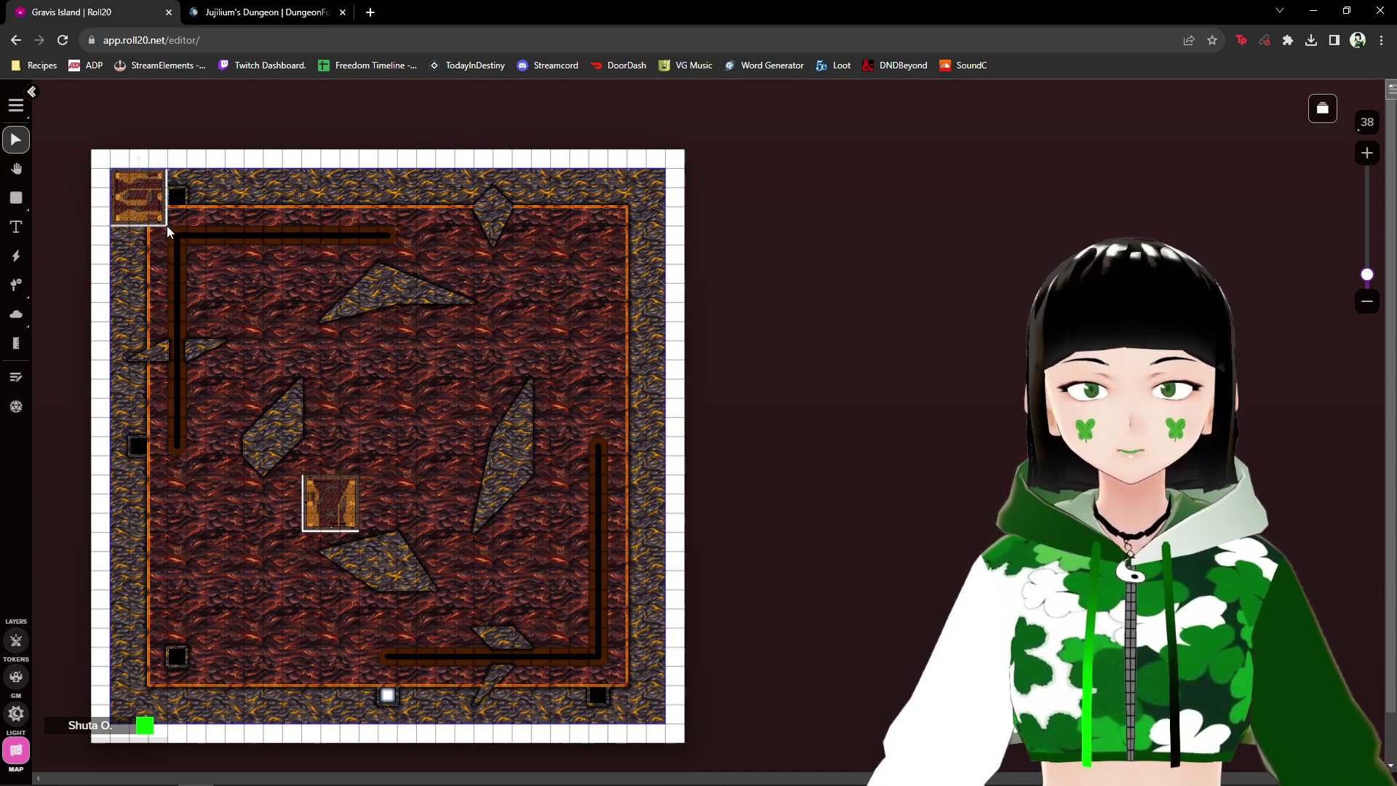
{"action": "left_click_drag", "start_coordinate": [167, 225], "coordinate": [683, 740]}
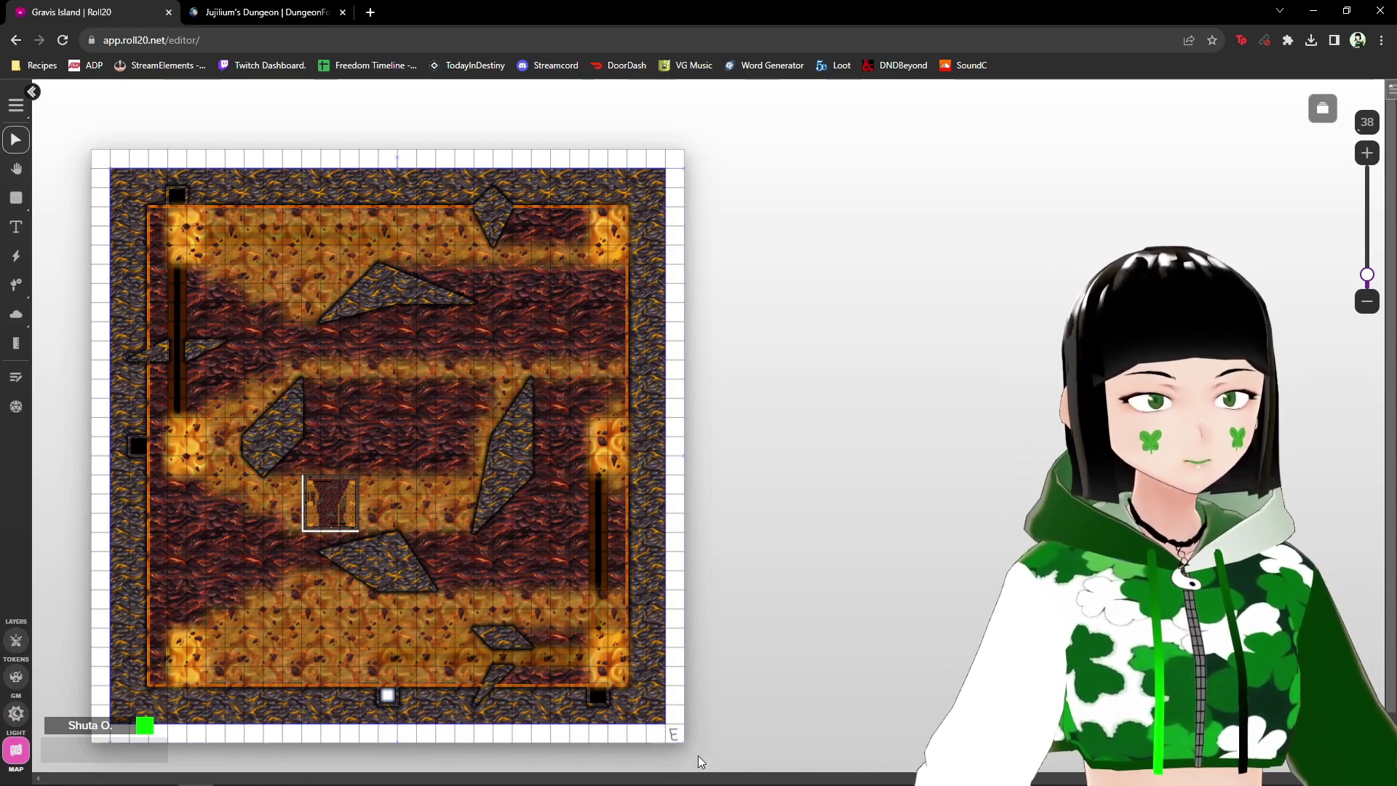
{"action": "left_click_drag", "start_coordinate": [333, 489], "coordinate": [85, 725]}
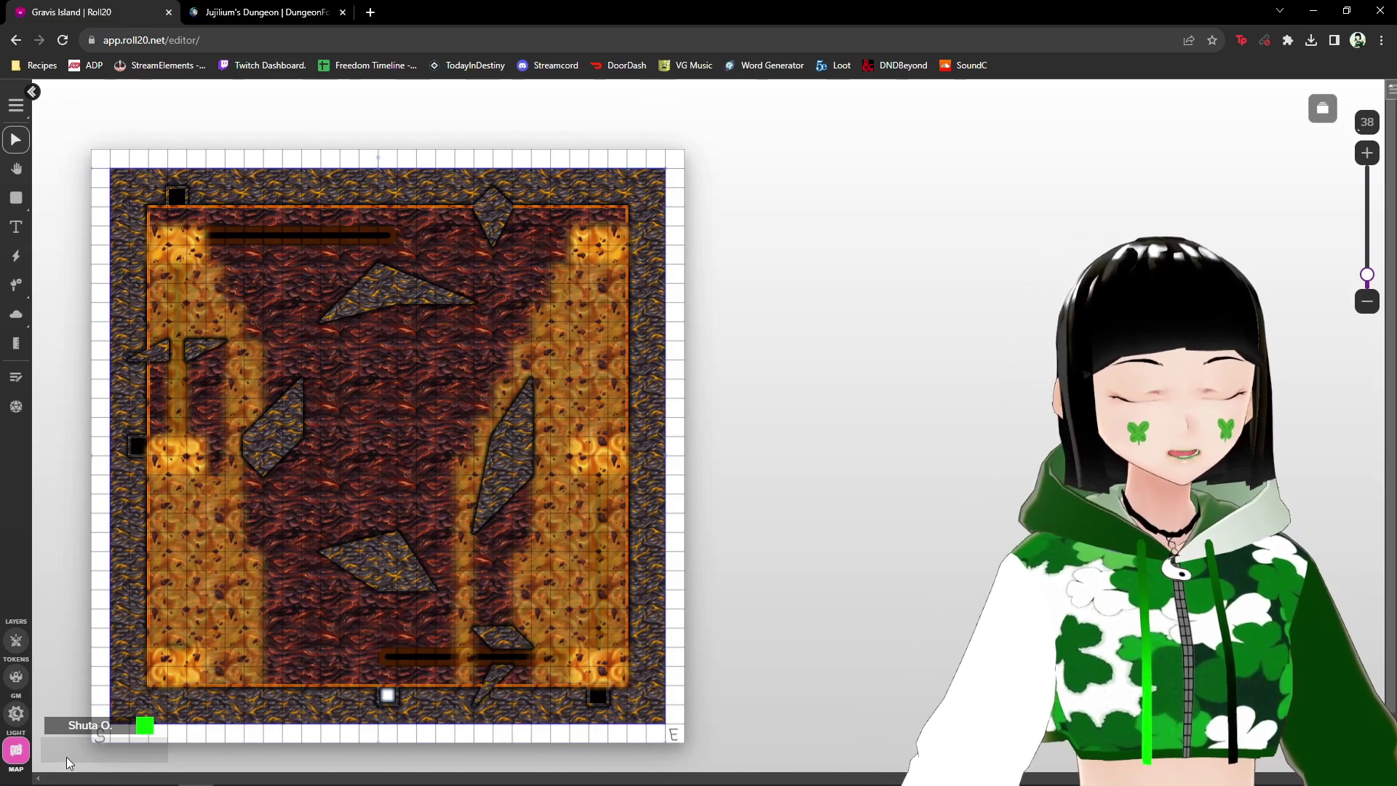
- Send the East map and the South map to the back, behind the base map
{"action": "right_click", "coordinate": [678, 158]}
{"action": "left_click", "coordinate": [715, 136]}
{"action": "left_click", "coordinate": [910, 382]}
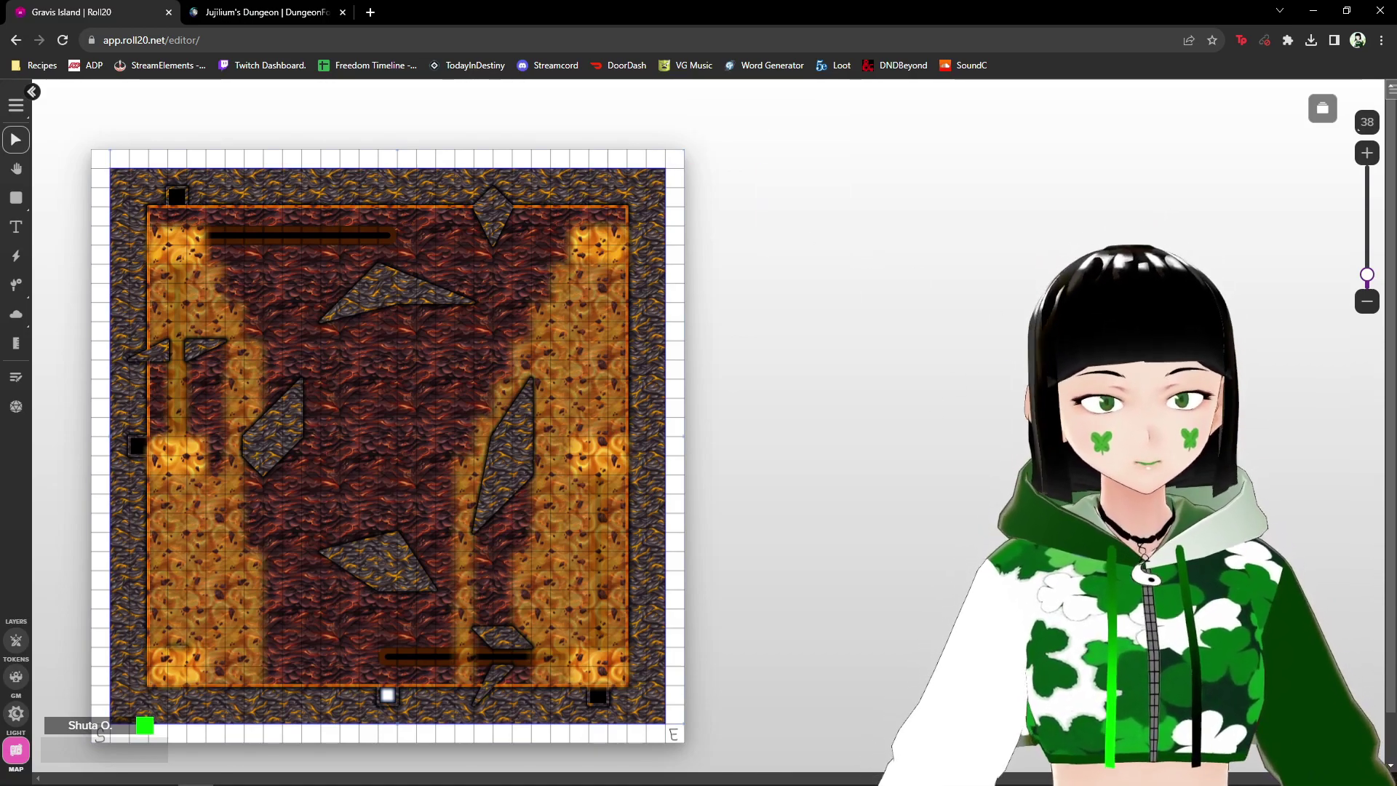
{"action": "scroll", "coordinate": [1016, 344], "scroll_direction": "down", "scroll_amount": 1}
{"action": "scroll", "coordinate": [1016, 343], "scroll_direction": "up", "scroll_amount": 1}
{"action": "scroll", "coordinate": [1051, 259], "scroll_direction": "down", "scroll_amount": 2}
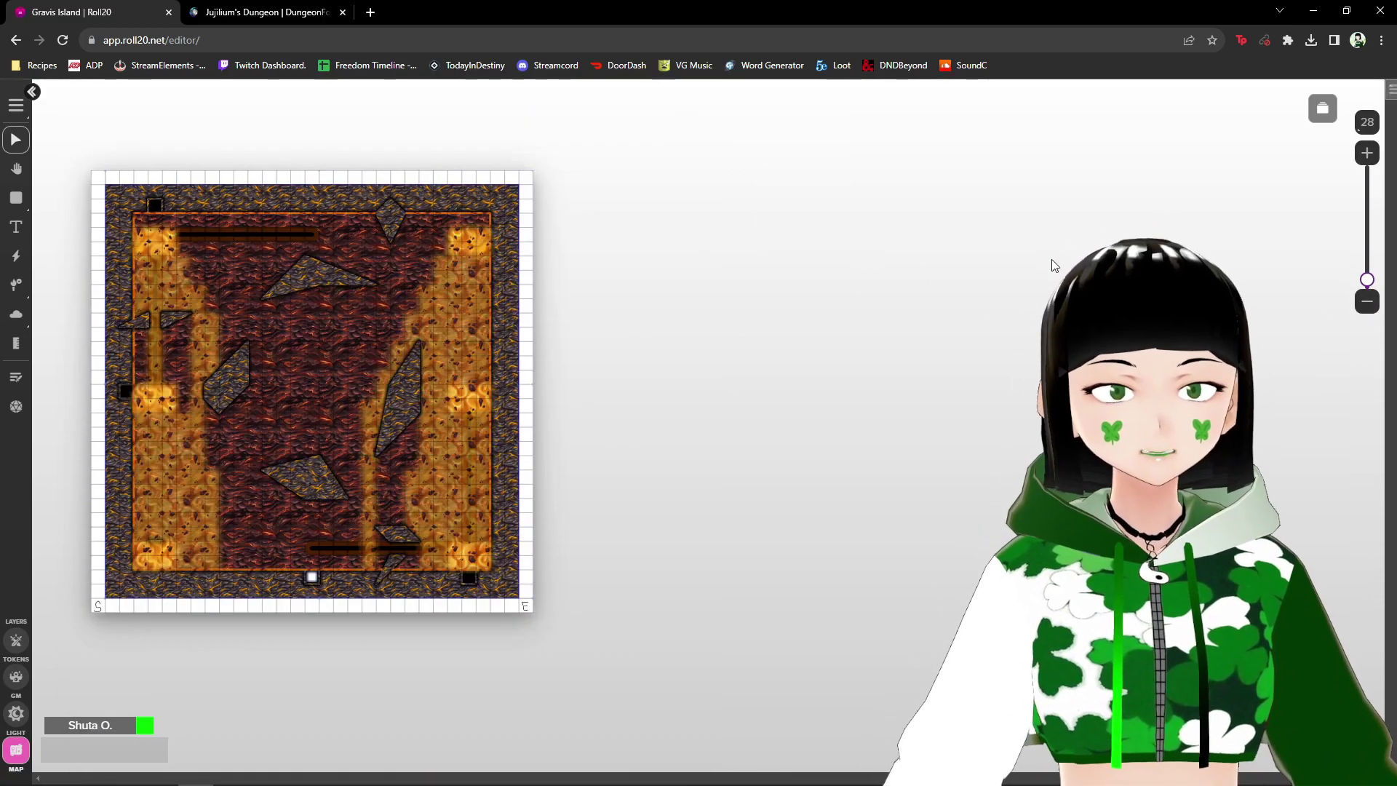
{"action": "right_click", "coordinate": [521, 180]}
{"action": "left_click", "coordinate": [548, 103]}
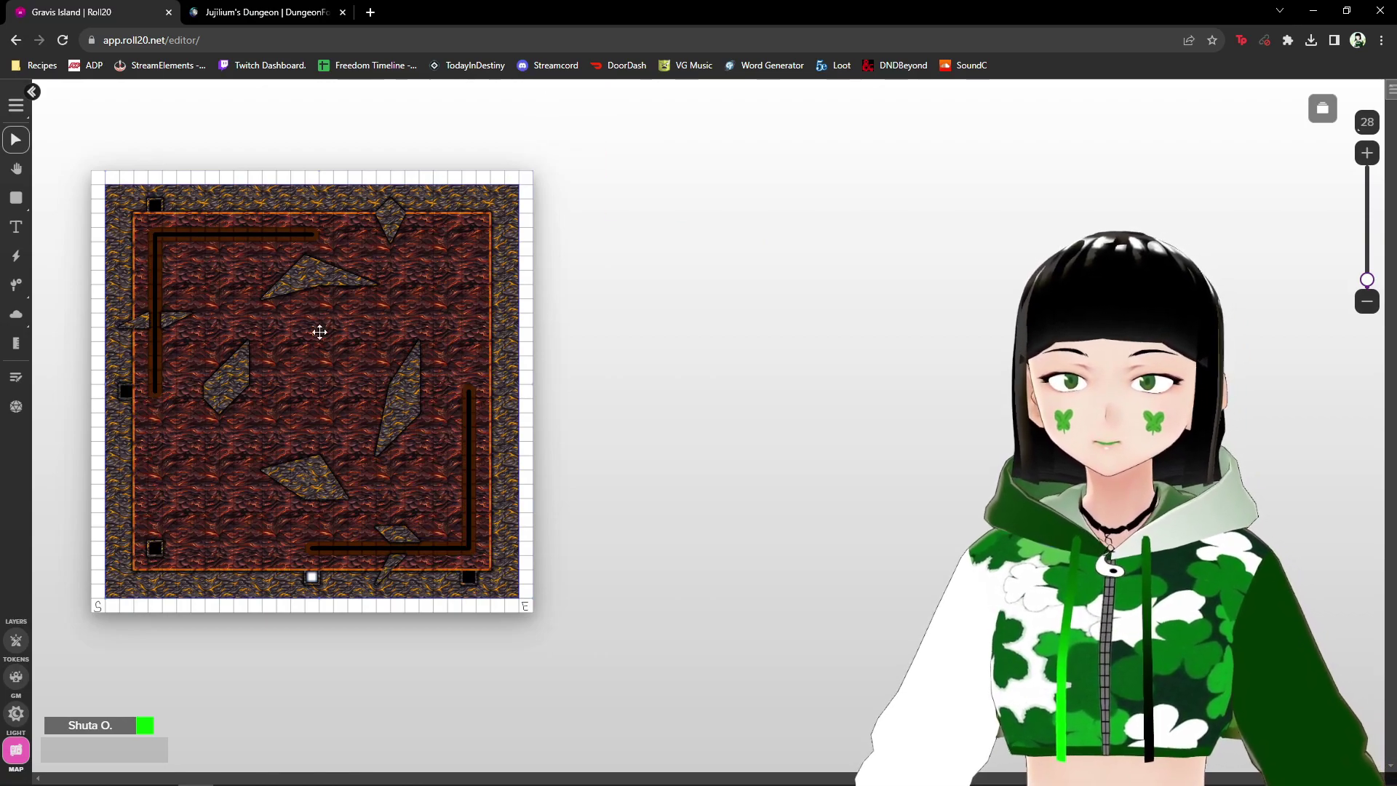
- Bring the East map to the front using its E margin, and the South map to the front using its S margin
{"action": "right_click", "coordinate": [532, 440]}
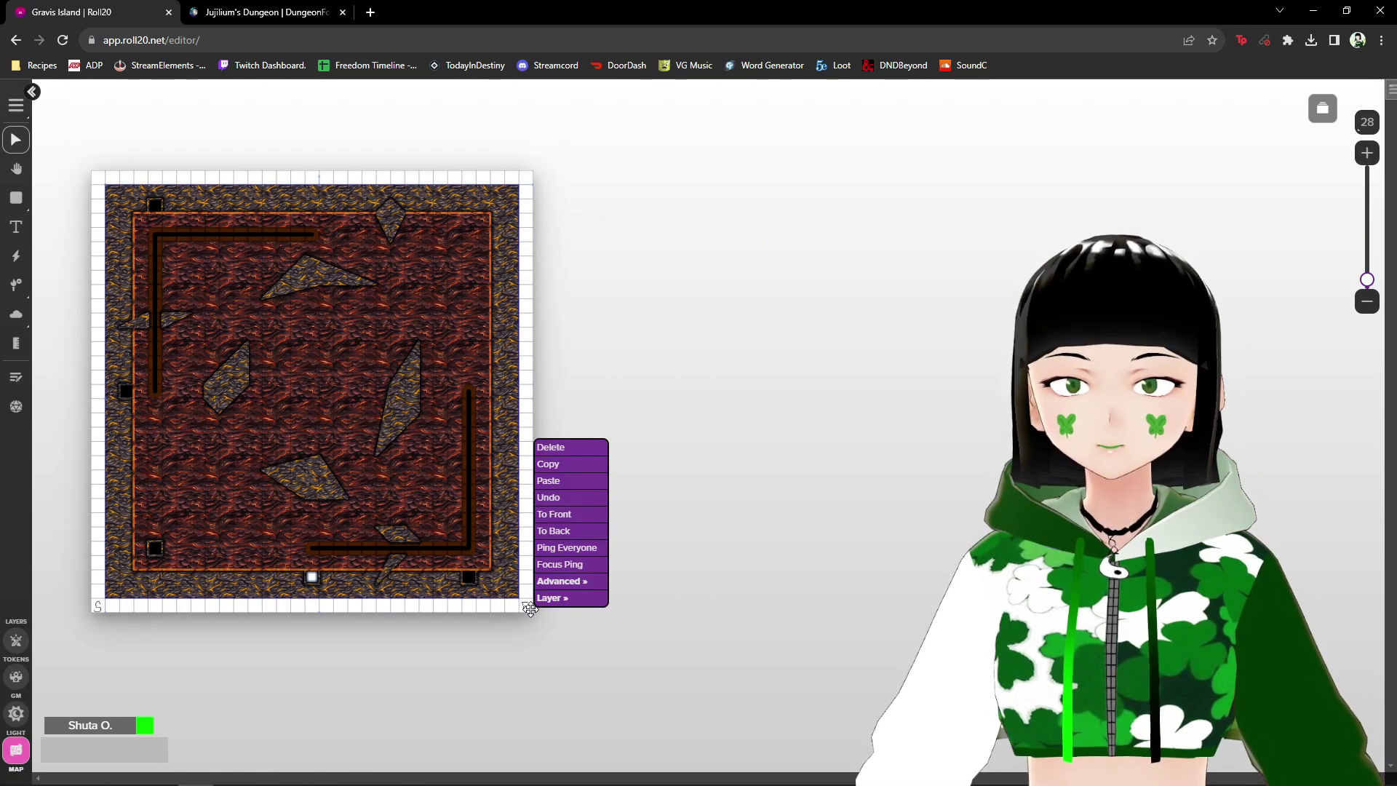
{"action": "left_click", "coordinate": [574, 525]}
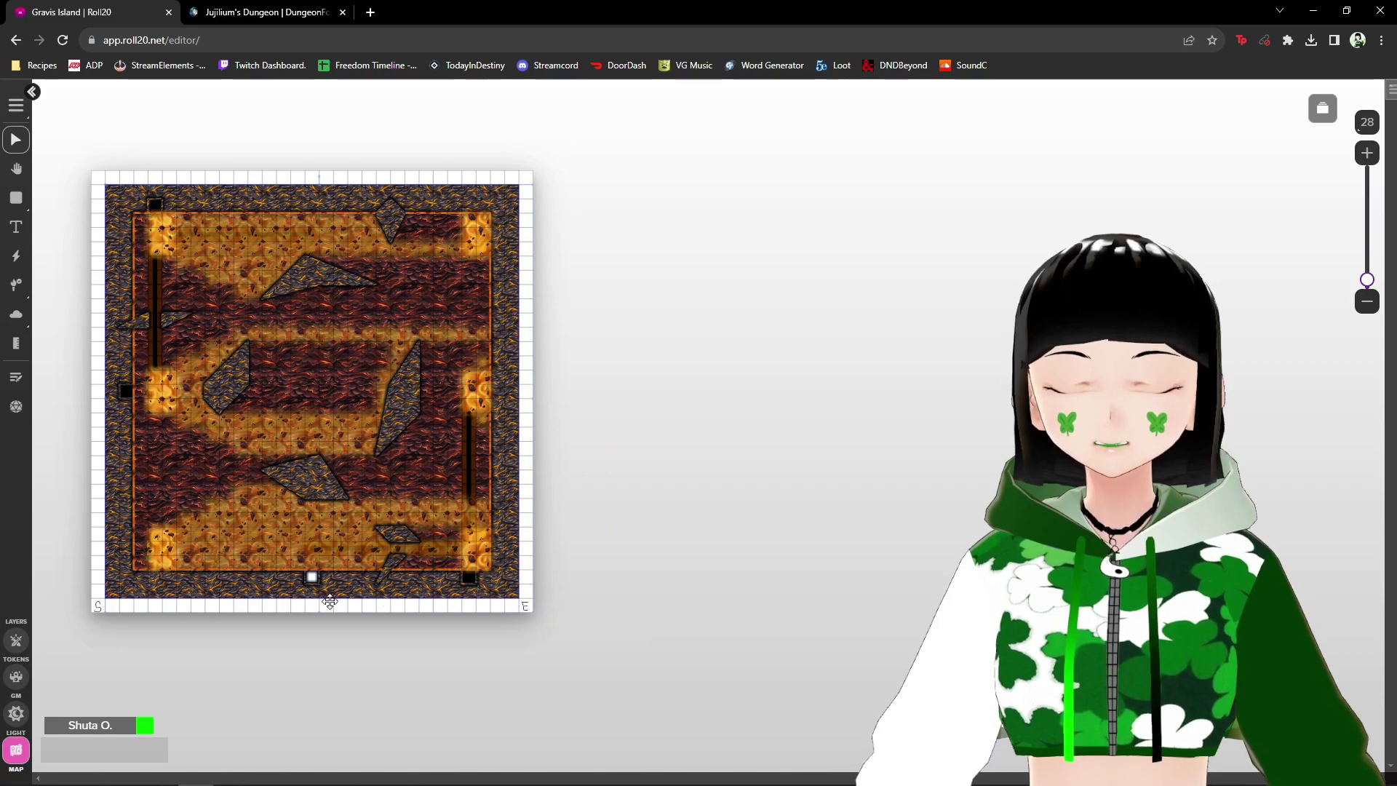
{"action": "right_click", "coordinate": [96, 606]}
{"action": "left_click", "coordinate": [140, 530]}
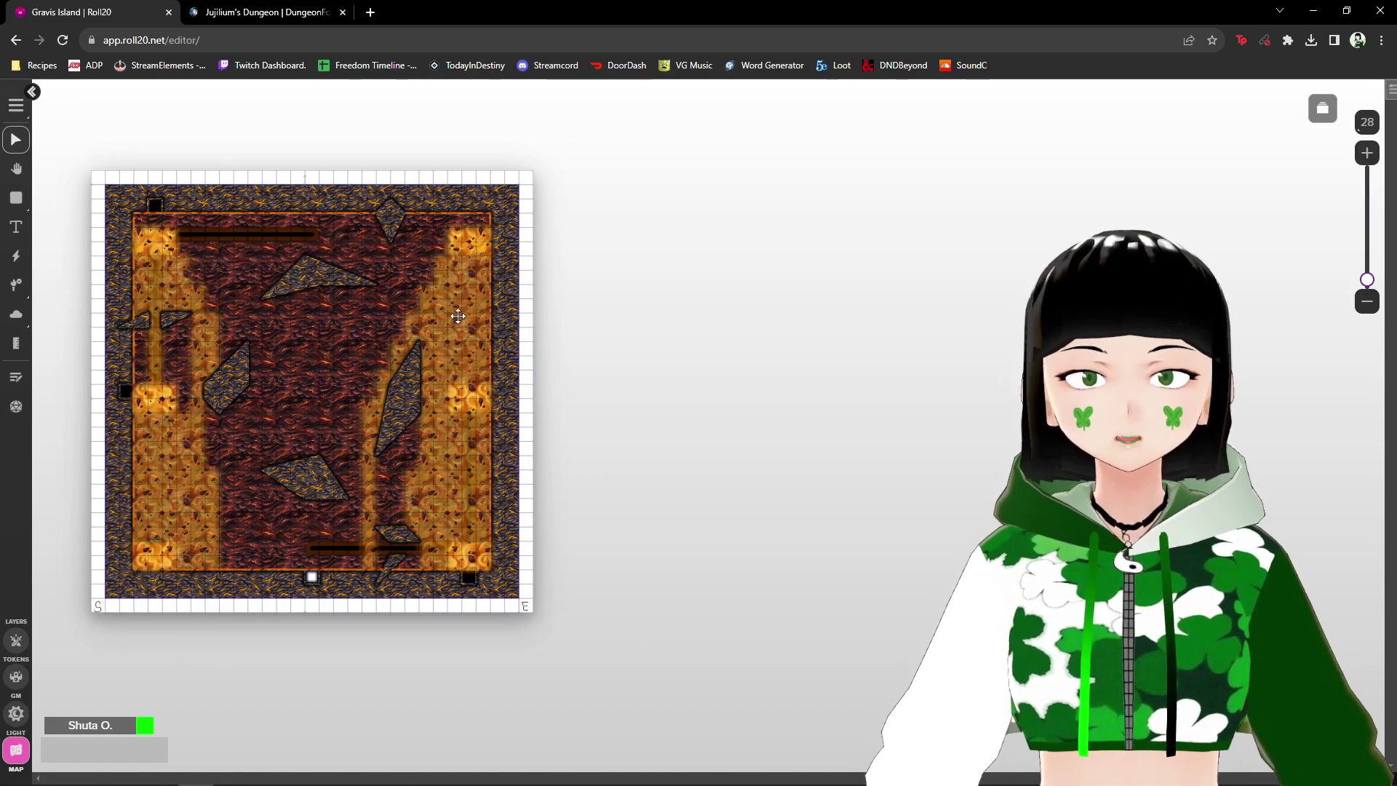